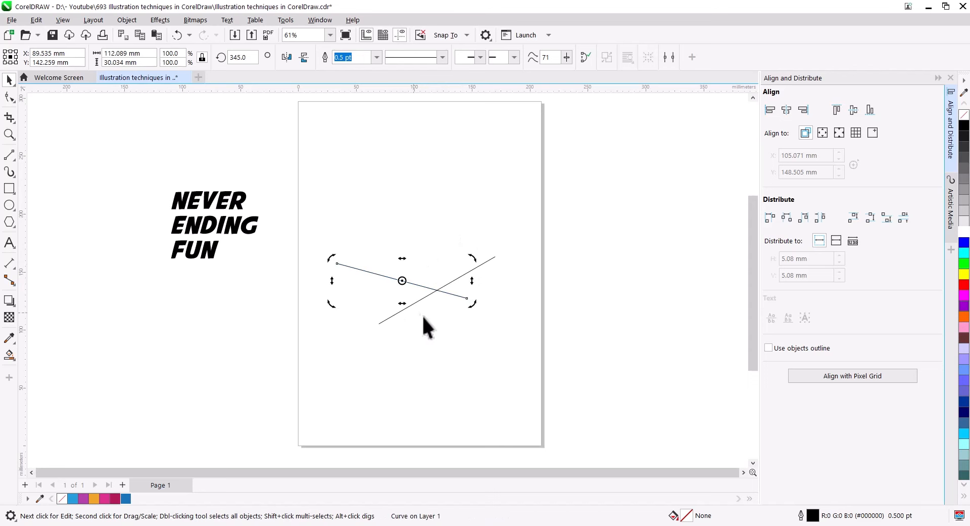
Move the 345° line across the lower part of the 30° line and place a copy across its upper end.
left_click(454, 302)
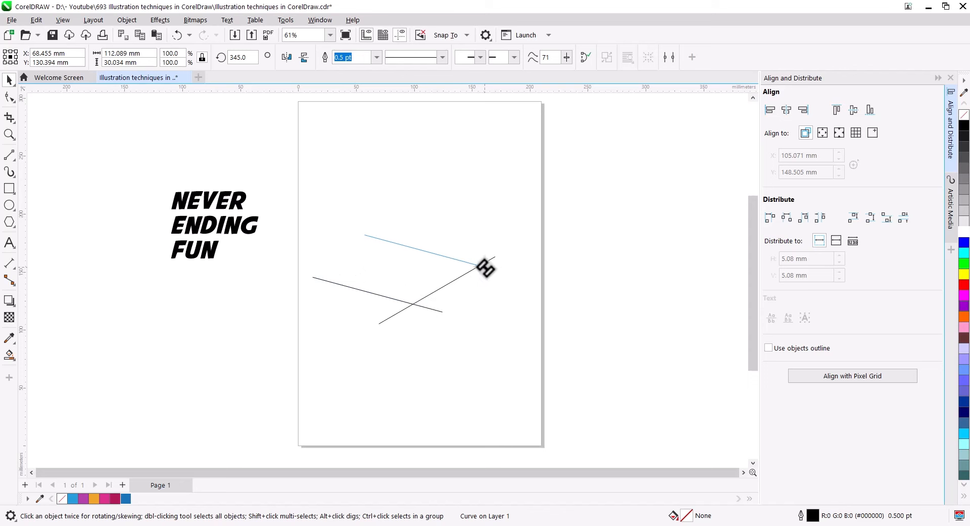
left_click(516, 288)
left_click(449, 304)
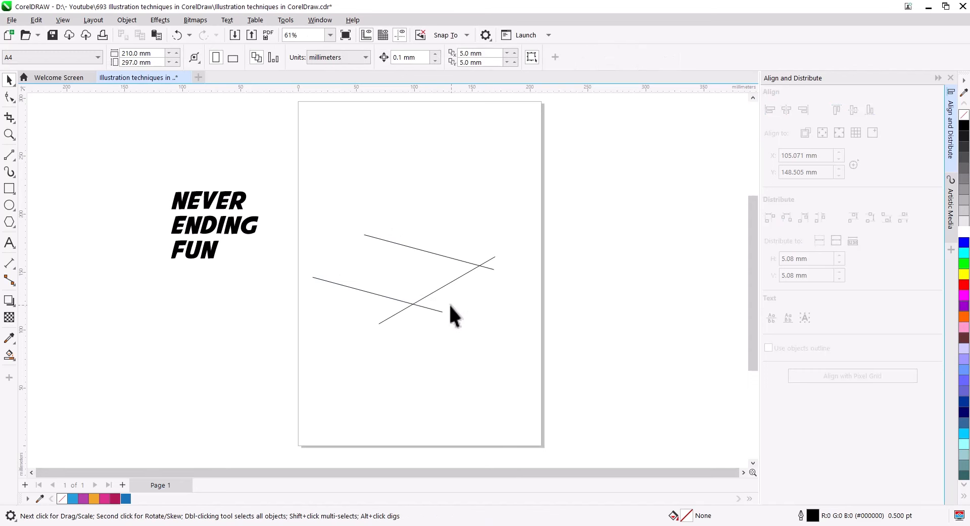
Draw a vertical line about 87 mm long up from the lower line intersection and copy it to the upper intersection.
left_click(9, 154)
left_click_drag(414, 304, 413, 198)
left_click(10, 79)
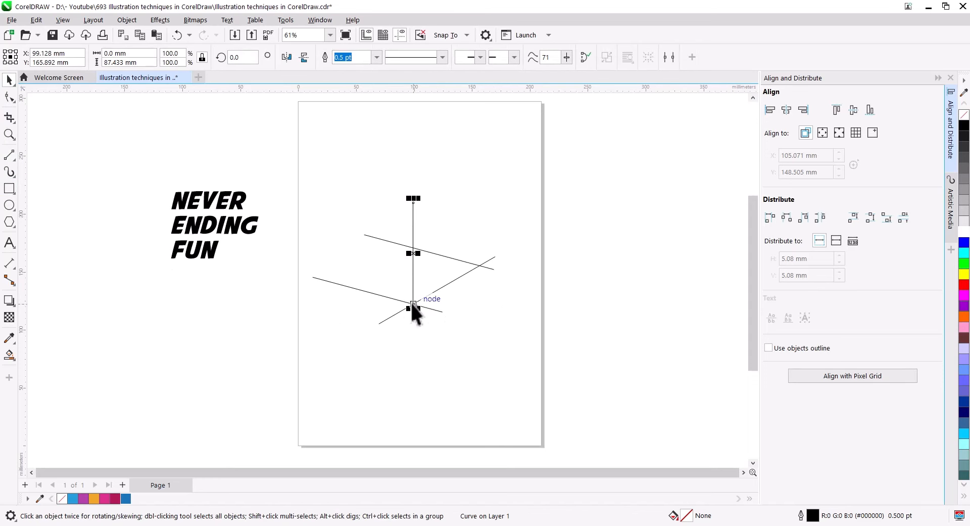
left_click_drag(413, 304, 480, 268)
left_click(510, 288)
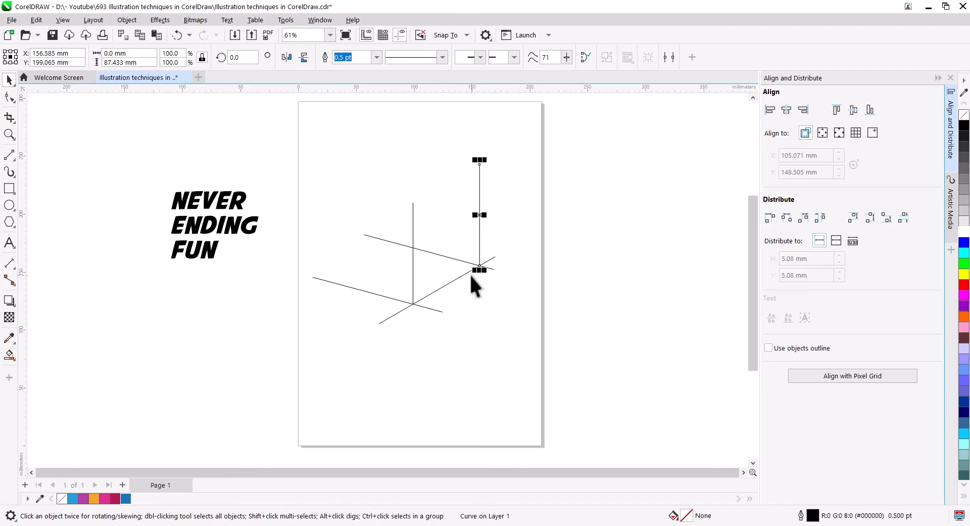
Copy the 30° line straight up so it crosses the upper parts of both vertical lines.
scroll(475, 286, "up", 2)
left_click(434, 291)
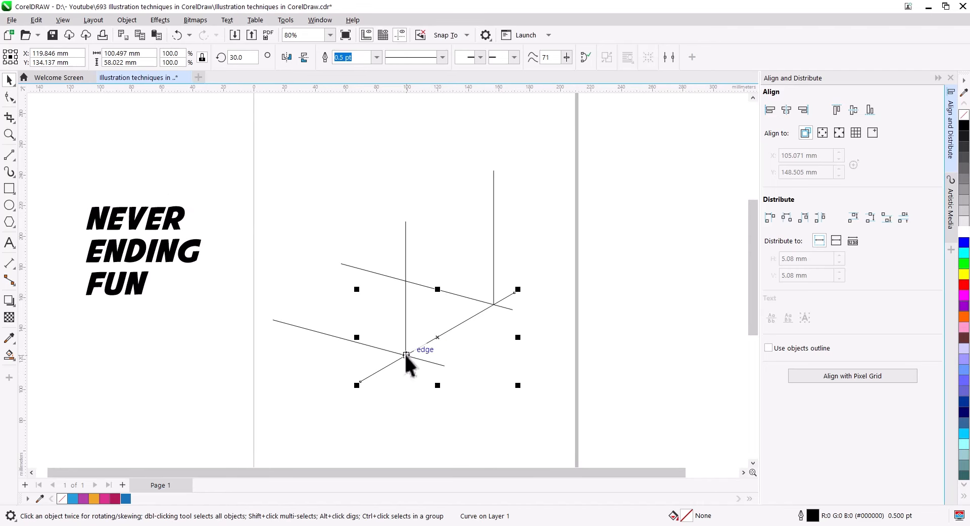
left_click_drag(407, 354, 407, 241)
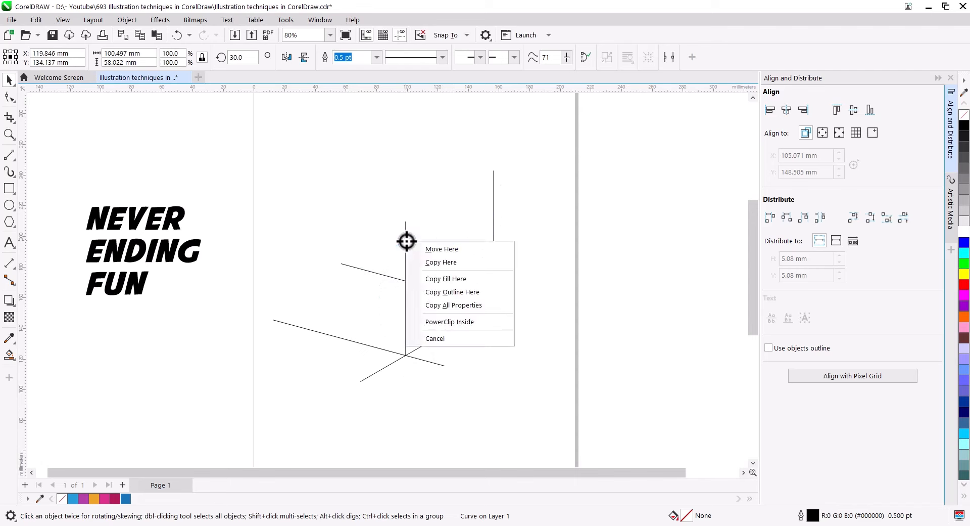
left_click(444, 263)
left_click(477, 354)
scroll(478, 354, "down", 1)
left_click_drag(499, 369, 498, 337)
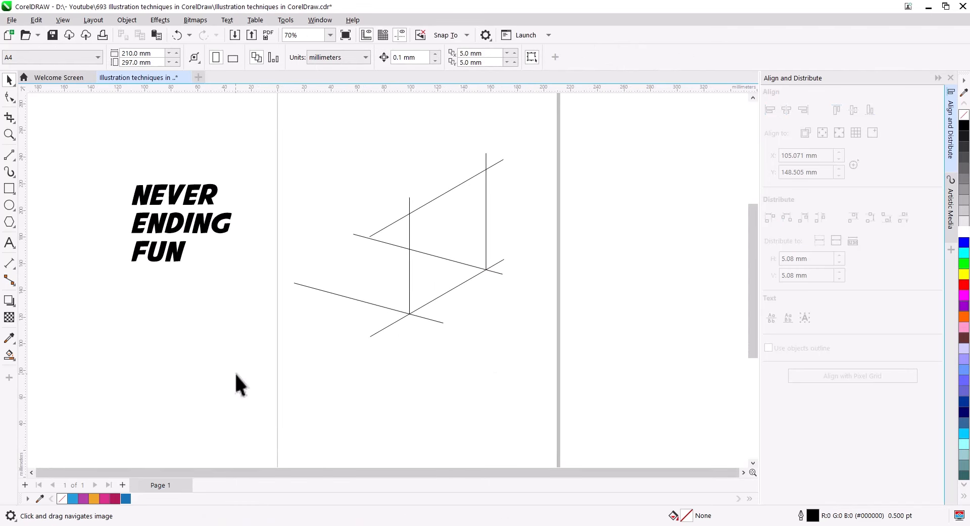
left_click_drag(327, 368, 335, 347)
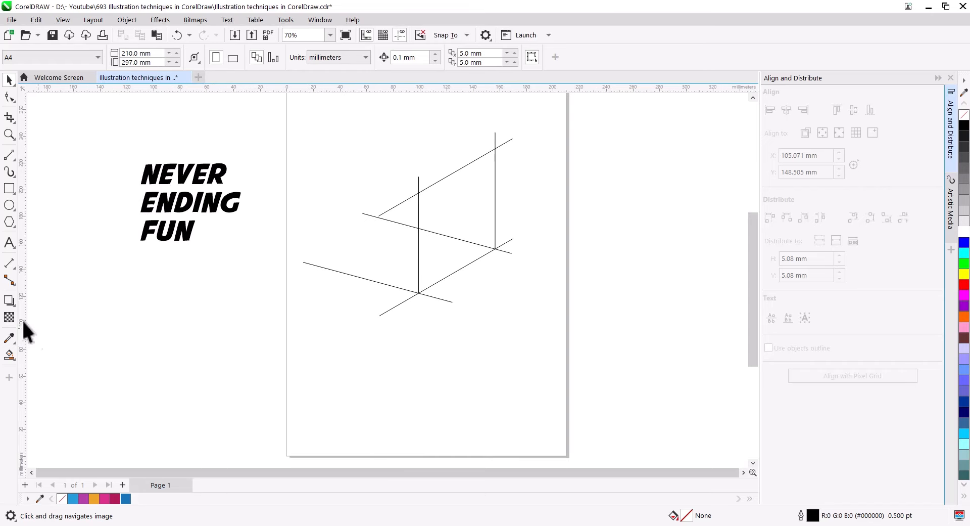
Draw a circle about 56 mm in diameter below the guide lines and shift it slightly up and left.
left_click(9, 205)
left_click_drag(422, 339, 488, 415)
left_click(9, 80)
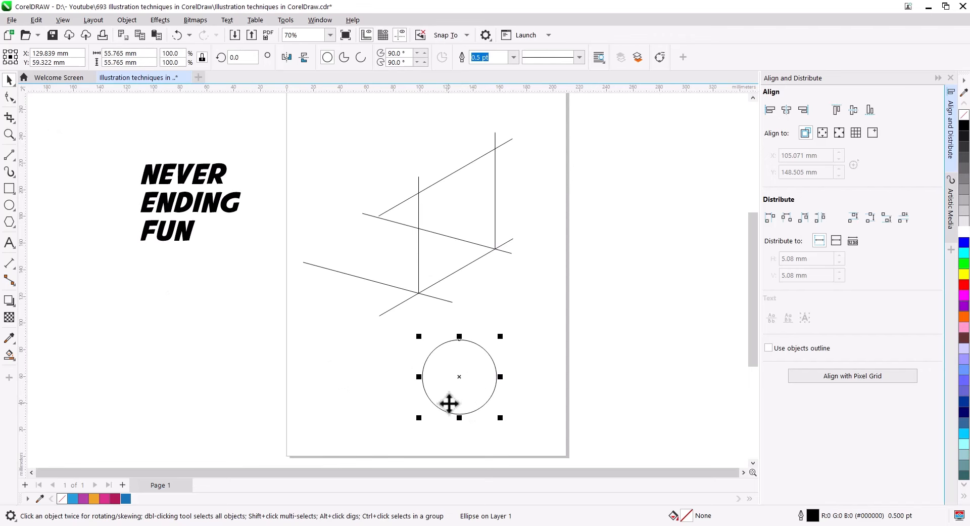
left_click_drag(439, 381, 438, 381)
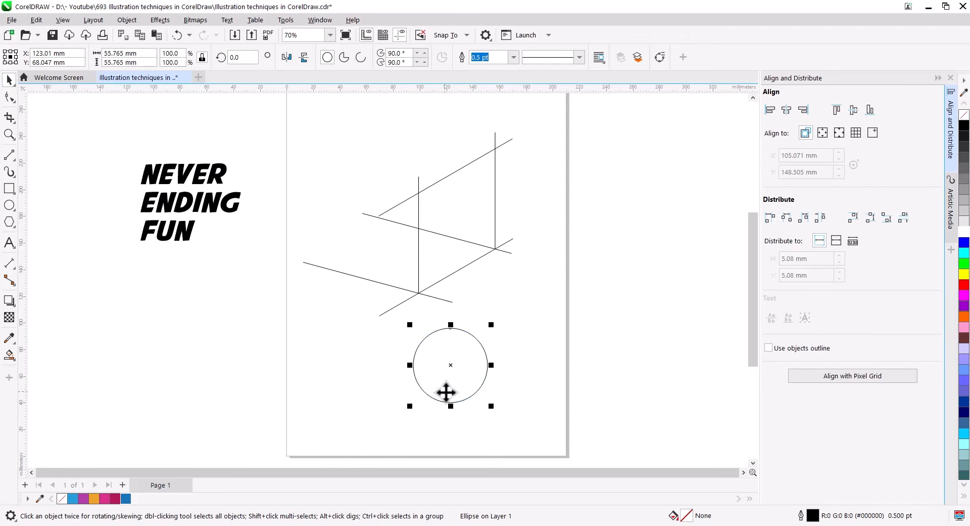
scroll(446, 392, "up", 2)
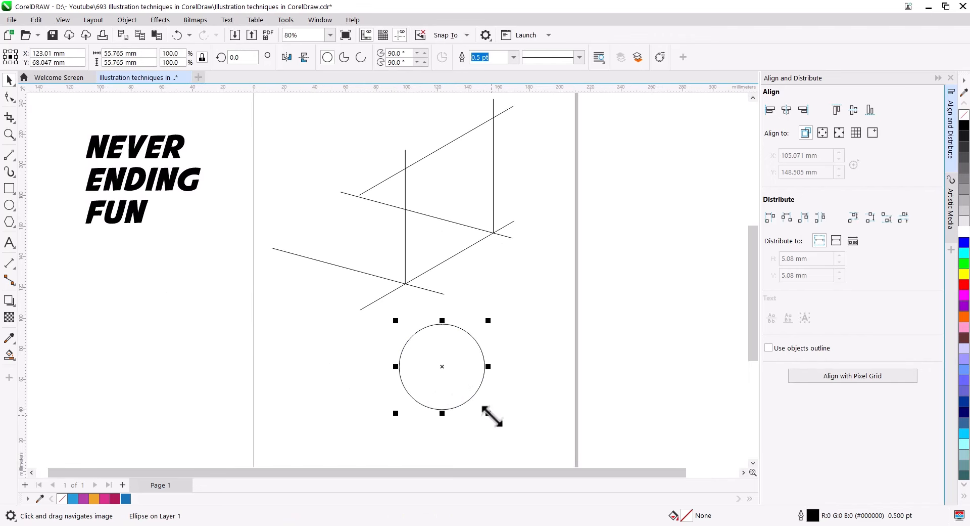
Make enlarged concentric copies of the circle and combine the outer two into a thin ring about 65 mm across.
left_click_drag(493, 416, 496, 420)
left_click(155, 35)
scroll(493, 410, "up", 2)
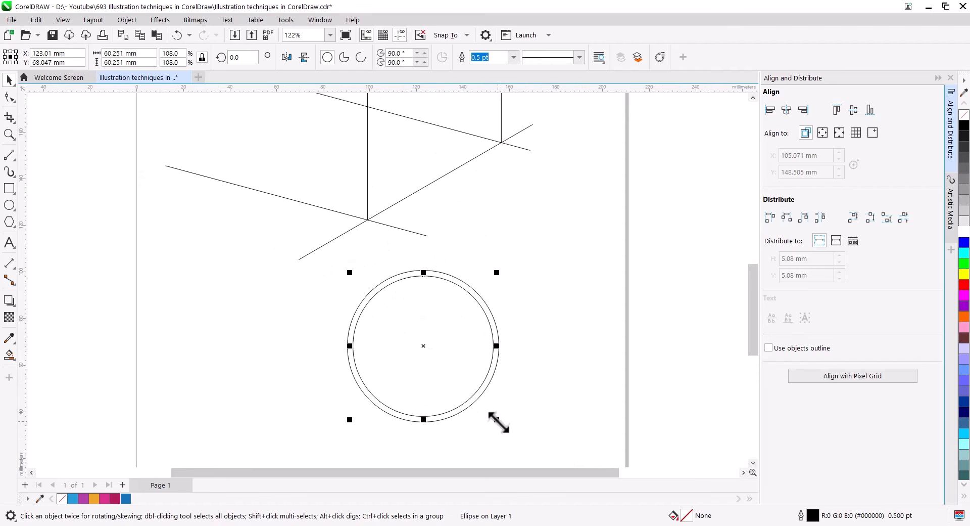
left_click(499, 422)
left_click(498, 360)
left_click(499, 360, "shift")
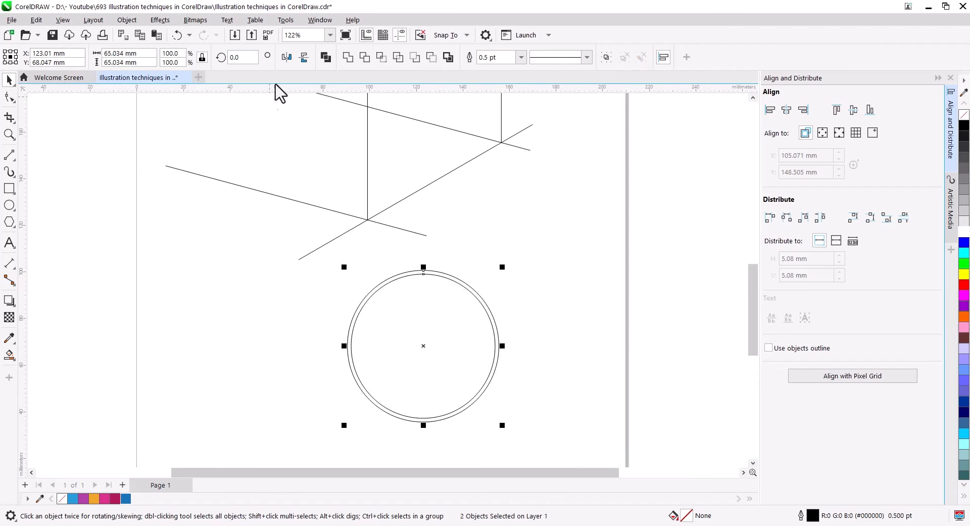
key("ctrl+l")
scroll(381, 278, "down", 2)
Draw a square about 70 mm wide, centre it horizontally and vertically on the ring, and group the two.
left_click(15, 187)
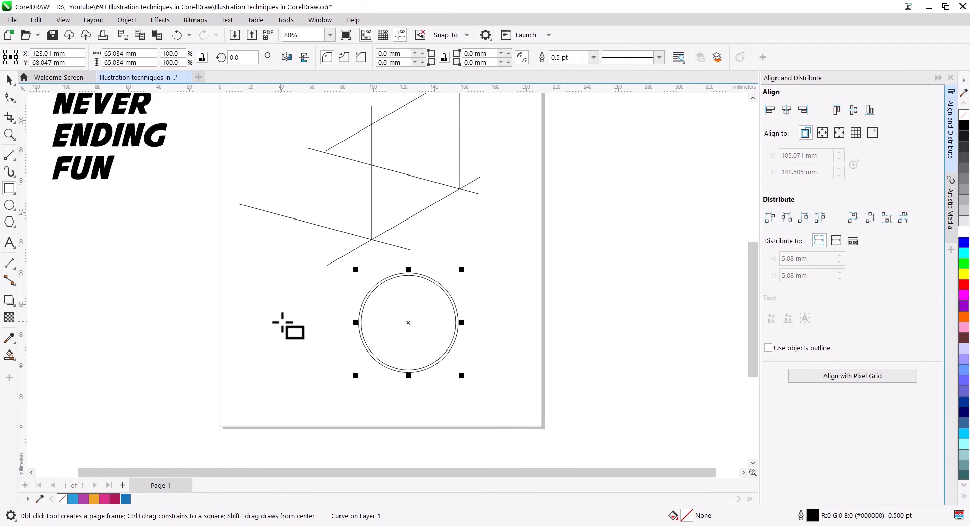
left_click_drag(339, 272, 447, 380)
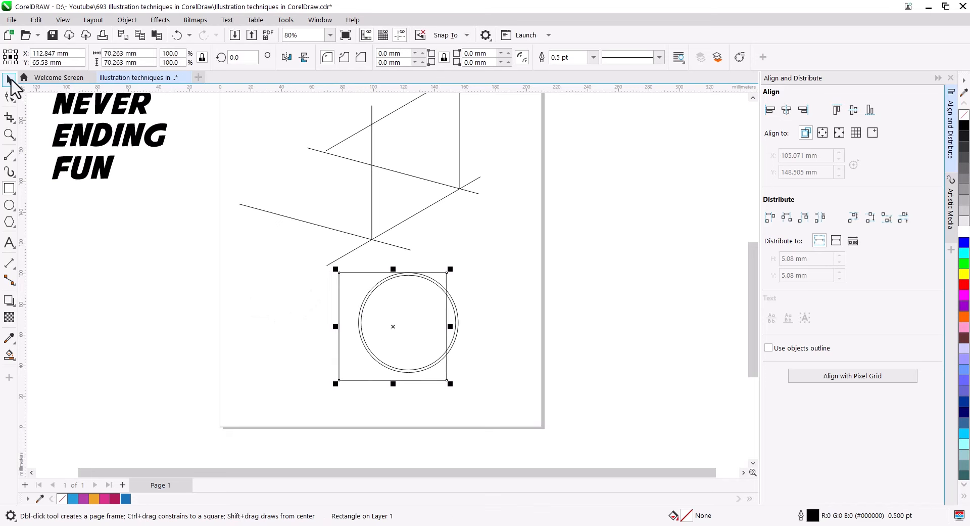
left_click(9, 80)
left_click(456, 336, "shift")
left_click(787, 110)
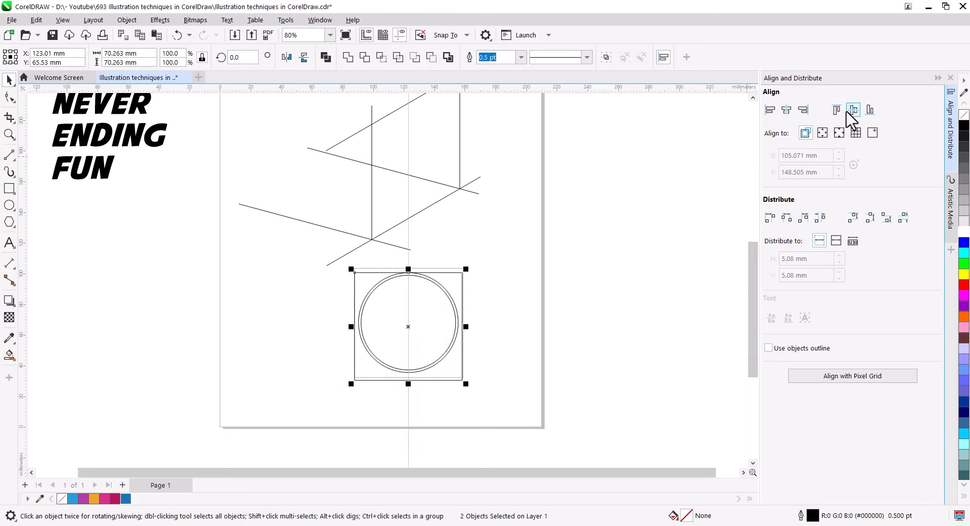
left_click(854, 109)
right_click(449, 298)
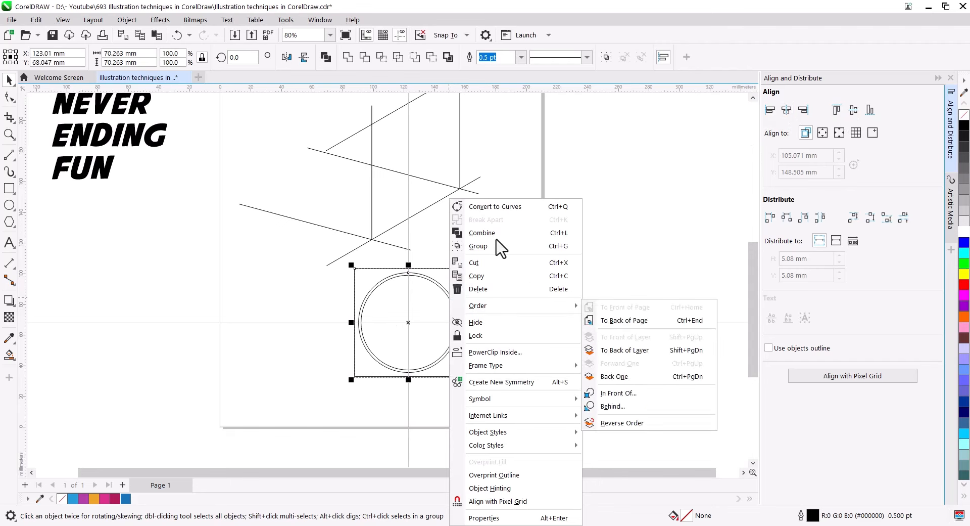
left_click(478, 244)
Move the ring and square group so its centre sits on the base intersection of the taller-reaching vertical guide.
scroll(416, 316, "up", 2)
left_click_drag(448, 359, 504, 223)
scroll(497, 237, "up", 1)
scroll(495, 254, "up", 1)
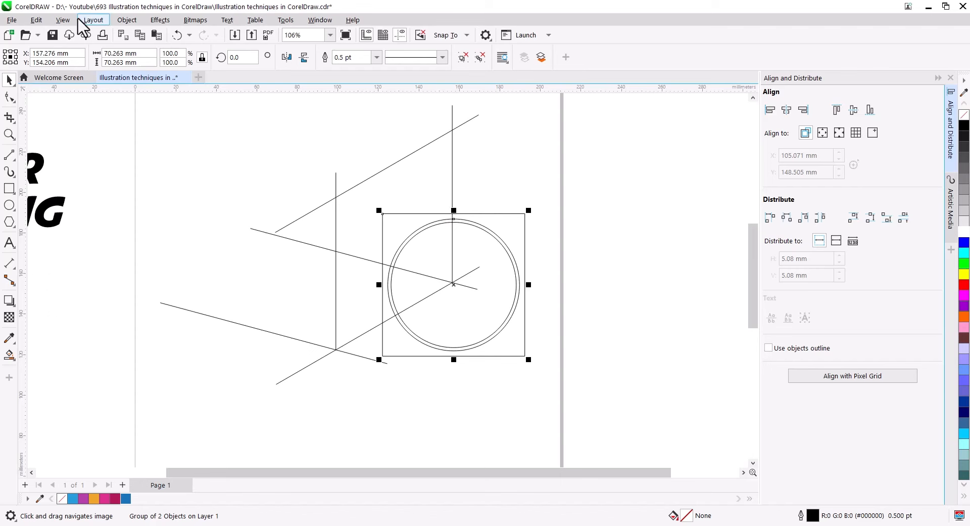
Add a perspective effect to the group and fit its four corners to the intersections of the vertical and 30° guides.
left_click(127, 20)
mouse_move(170, 304)
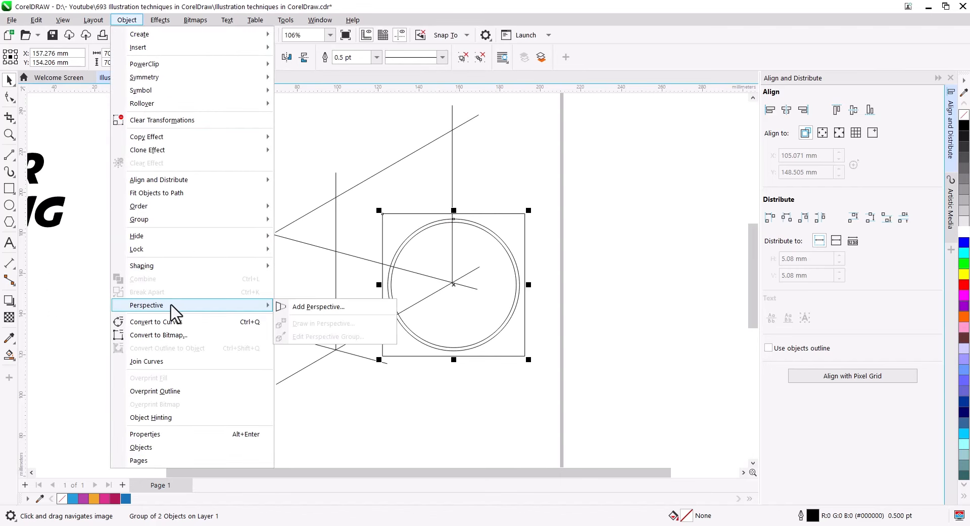
left_click(316, 306)
left_click_drag(382, 213, 336, 196)
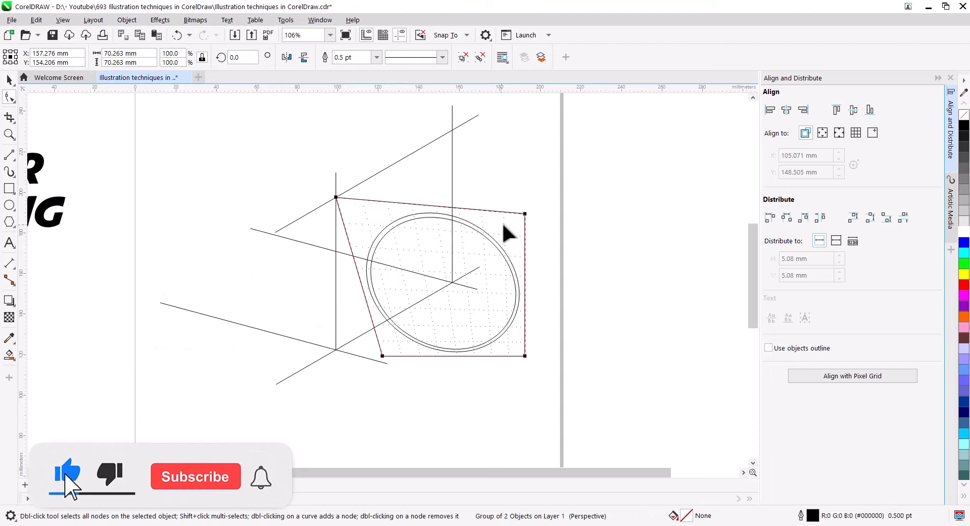
left_click_drag(525, 213, 452, 130)
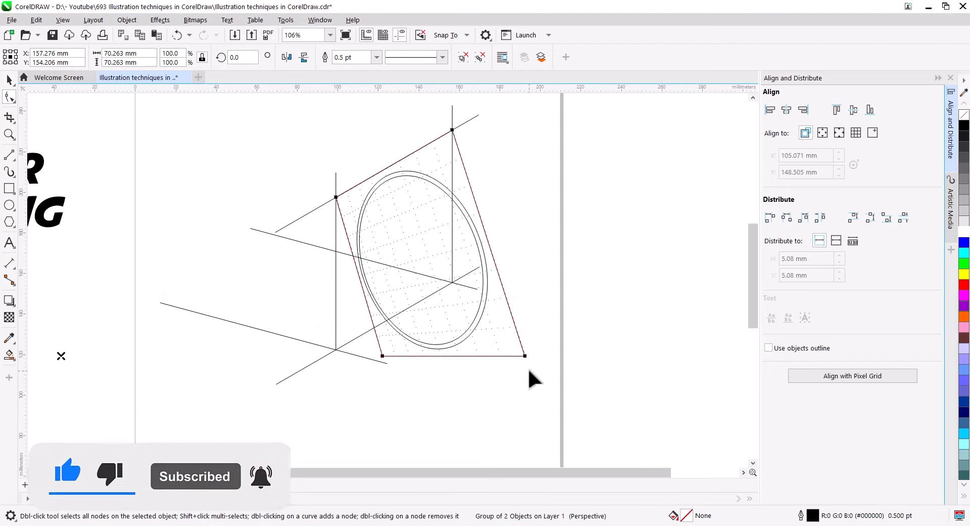
left_click_drag(526, 355, 452, 282)
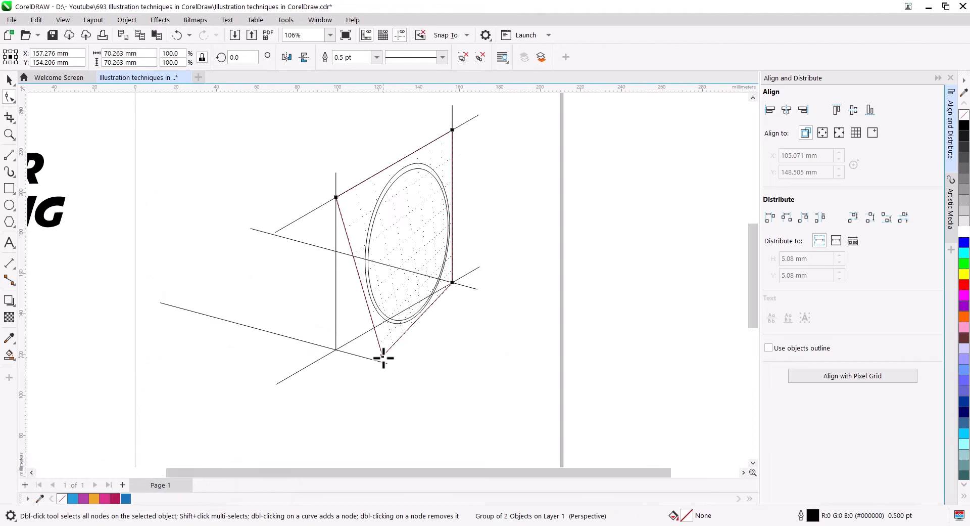
left_click_drag(384, 358, 336, 348)
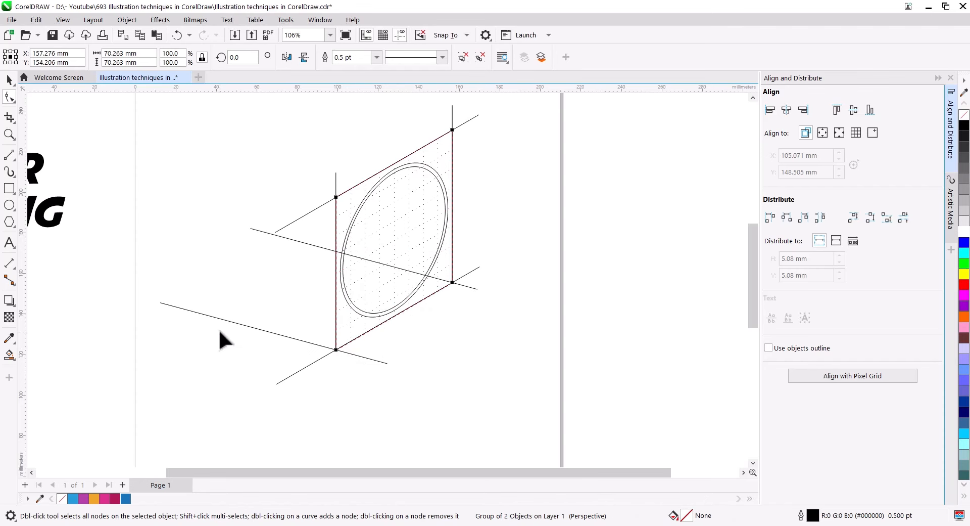
left_click(7, 81)
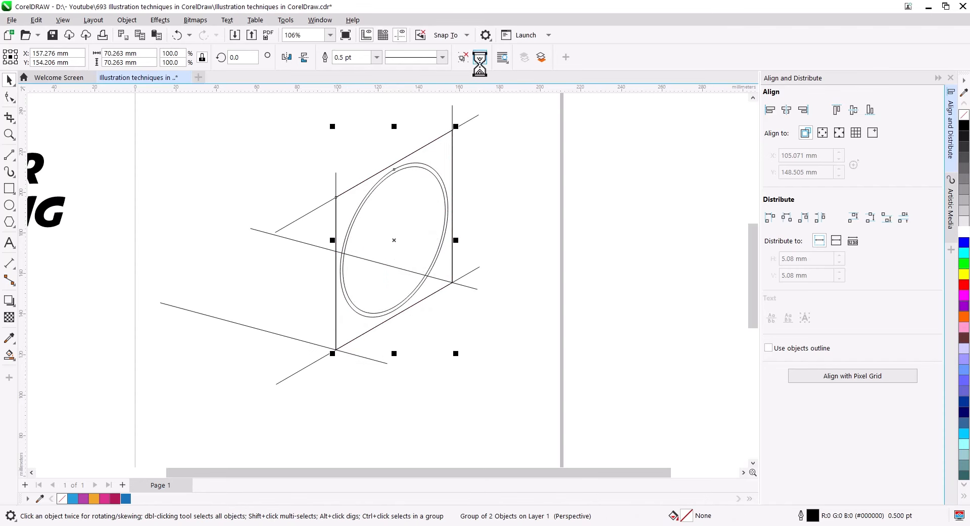
Copy the lower 30° line a short way back along the lower 345° line.
left_click(444, 151)
left_click(314, 362)
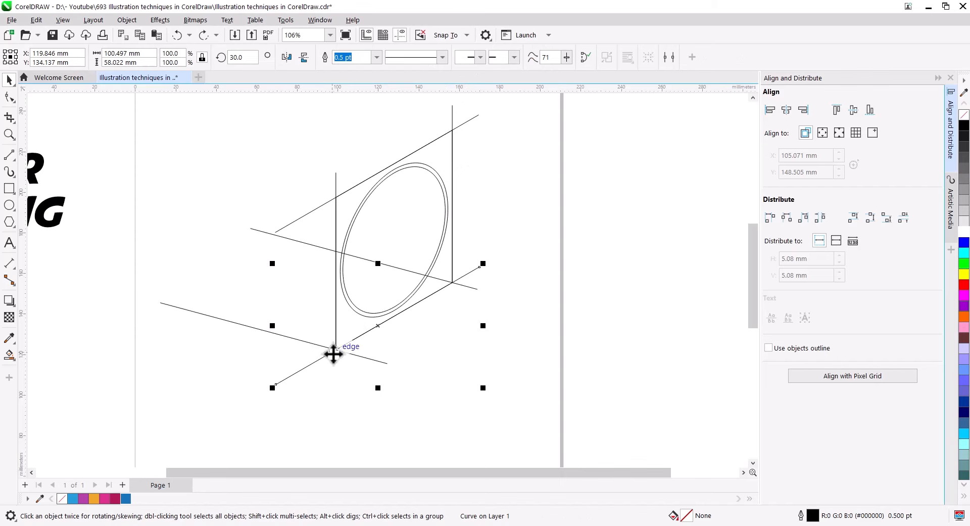
left_click_drag(334, 354, 314, 345)
left_click(346, 363)
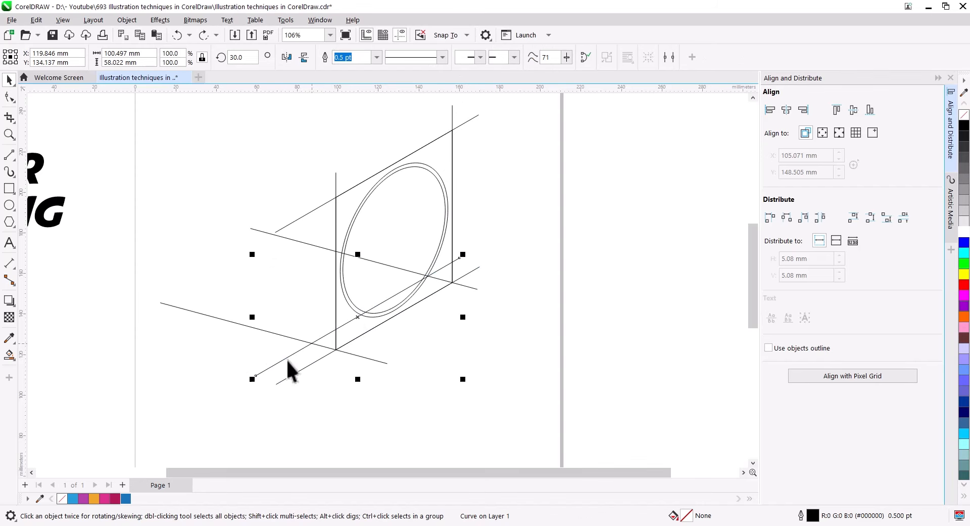
Tilt the group backward by moving its two lower perspective corners to the intersections on the copied 30° line.
left_click(377, 316)
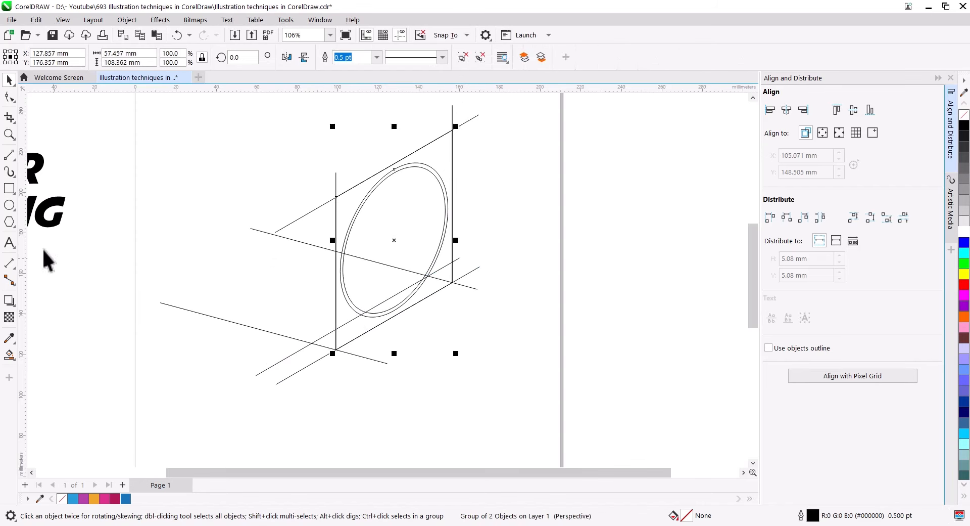
left_click(9, 96)
left_click_drag(333, 348, 312, 343)
left_click_drag(452, 281, 428, 276)
key("space")
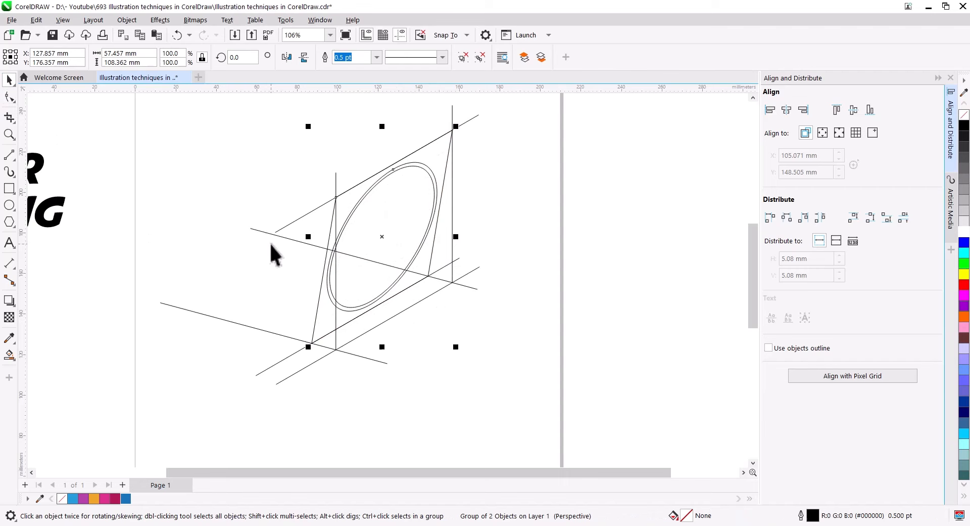
Ungroup the perspective objects completely and delete the square frame around the ring.
right_click(430, 179)
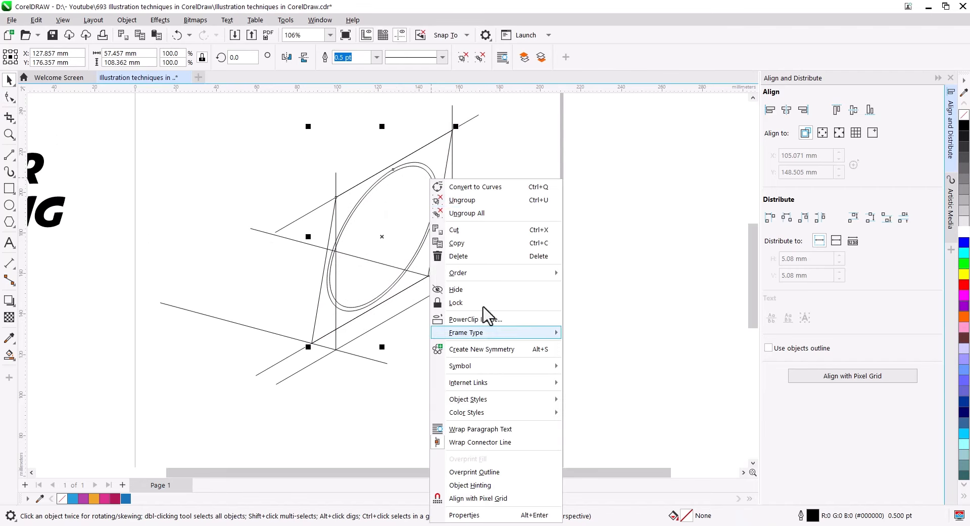
left_click(494, 215)
left_click(441, 163)
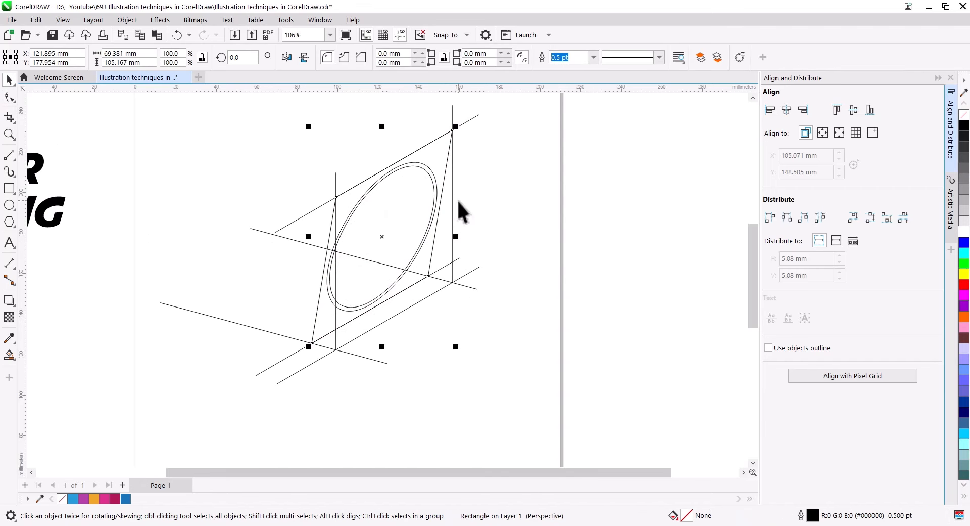
key("Delete")
Move the upper 345° line down along the 30° direction so it crosses the bottom of the ring.
left_click_drag(429, 322, 494, 323)
scroll(439, 308, "up", 1)
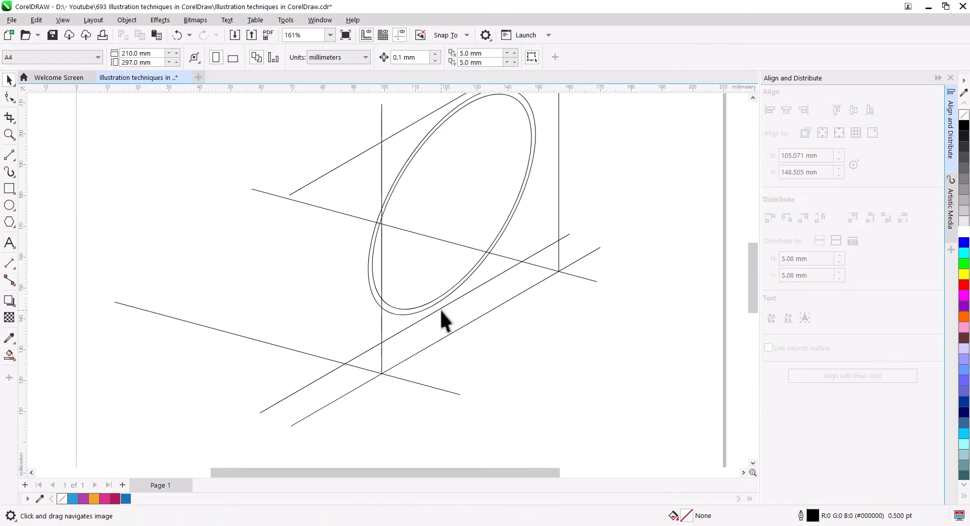
left_click_drag(440, 308, 516, 345)
scroll(479, 358, "down", 1)
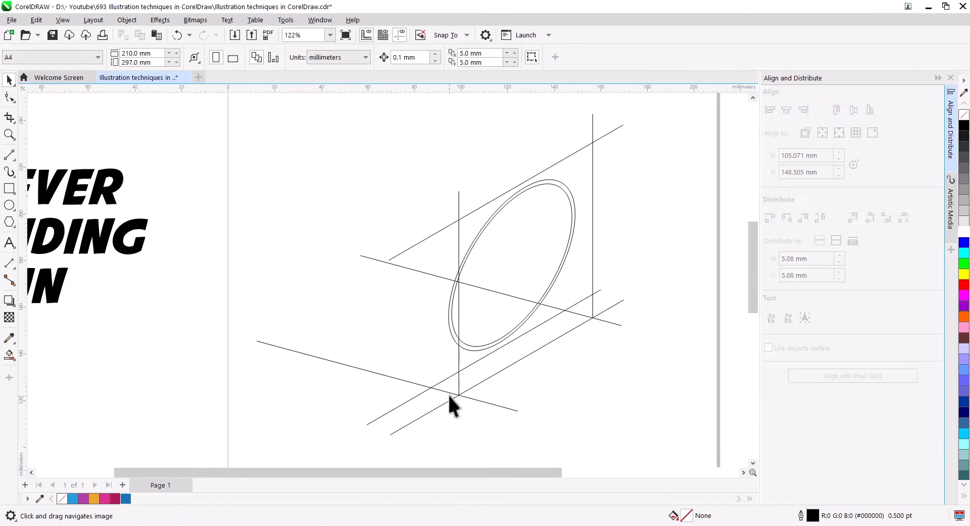
left_click(441, 389)
left_click_drag(441, 390, 499, 366)
left_click(605, 348)
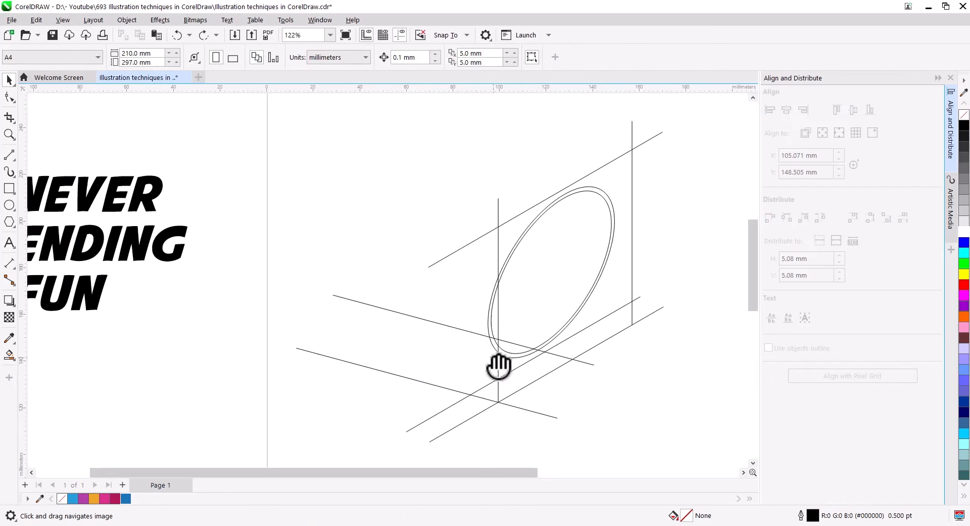
Delete the upper 30° line and the vertical guide that passes through the ring.
left_click(509, 218)
key("Delete")
left_click(498, 252)
key("Delete")
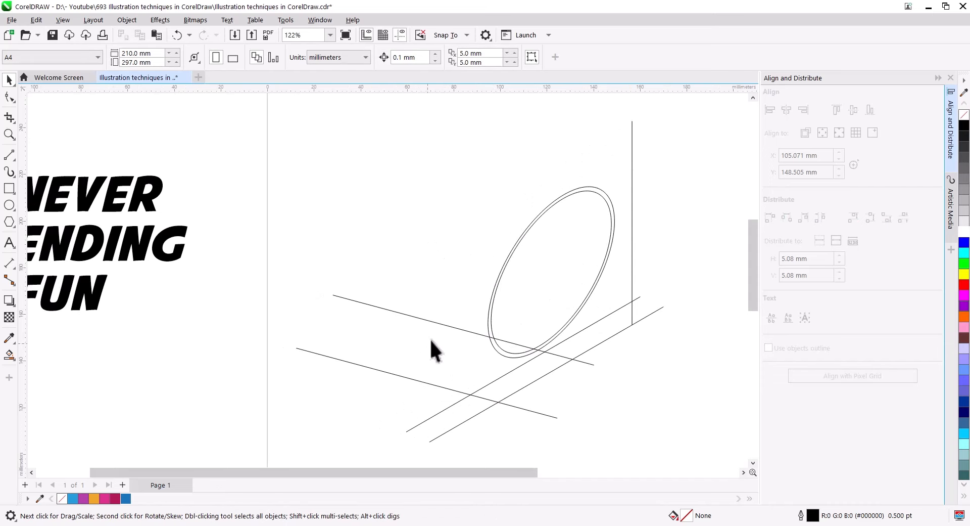
Place a copy of the upper 345° line across the top of the ring.
left_click(445, 324)
left_click_drag(446, 324, 575, 192)
left_click(596, 215)
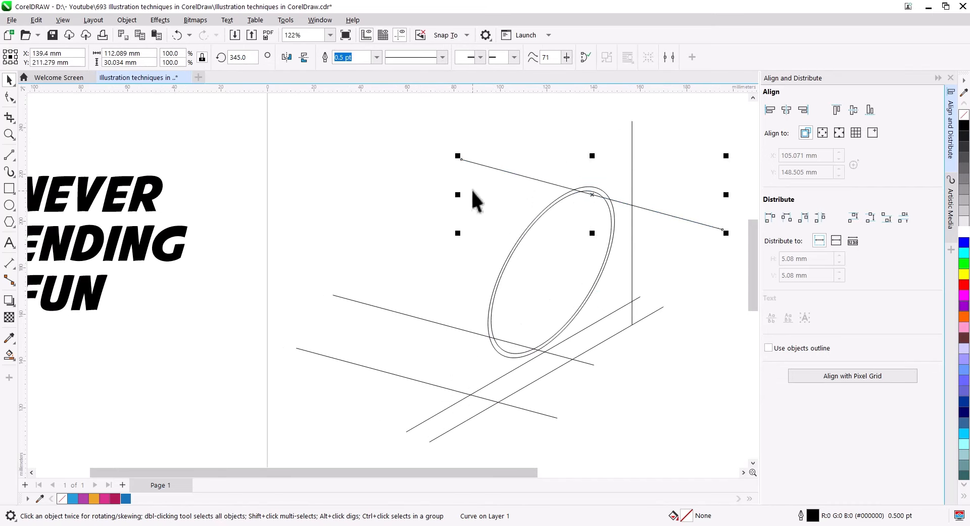
Place a copy of the 345° line that meets the ring's bottom slightly higher, crossing the ring's left edge.
left_click(512, 248)
right_click(551, 203)
left_click(571, 187)
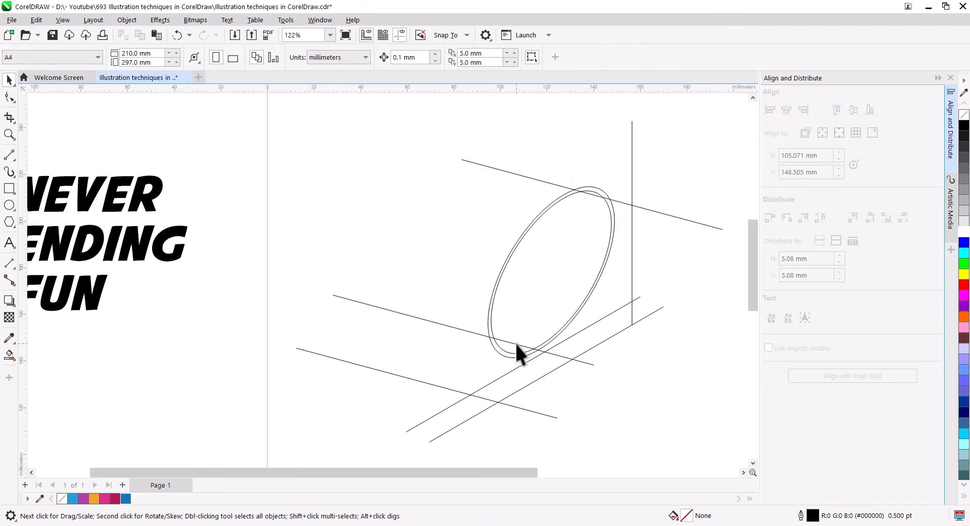
left_click_drag(516, 343, 500, 355)
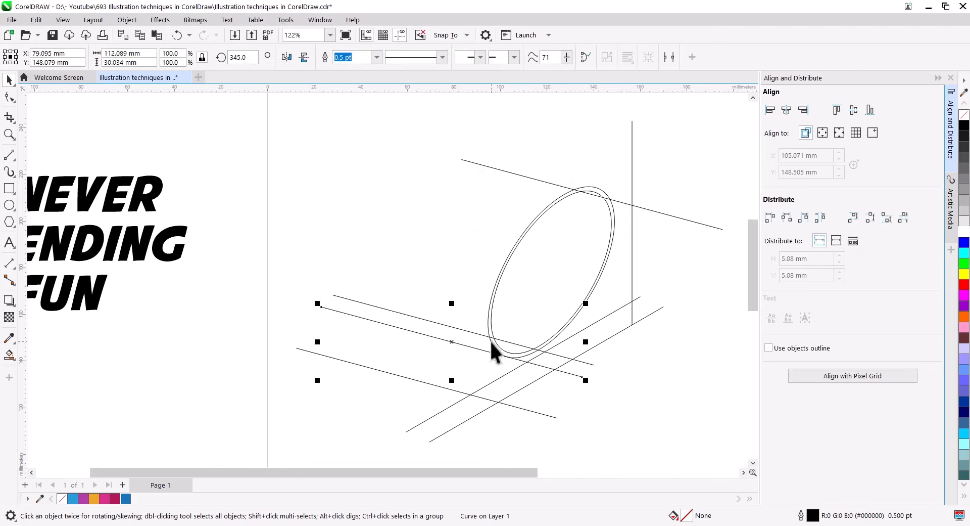
left_click(491, 340)
key("ctrl+z")
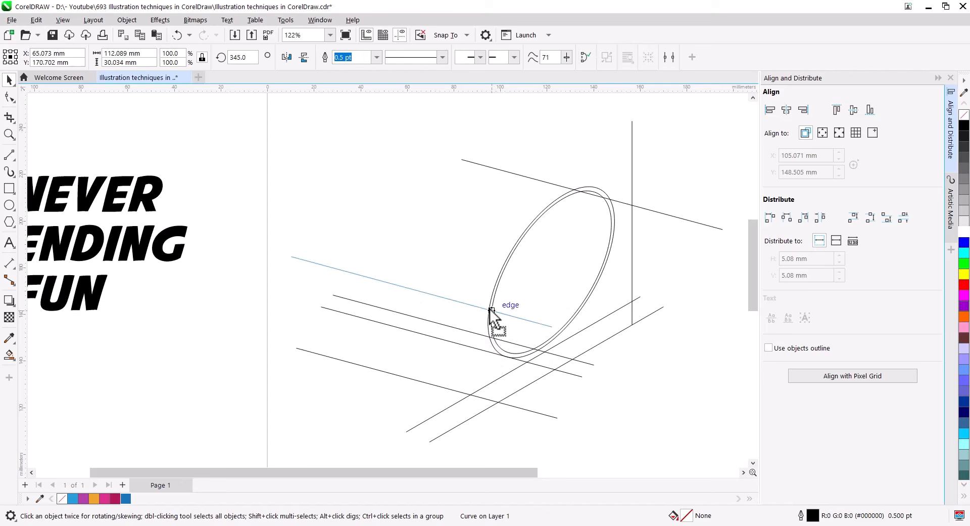
left_click(488, 307)
left_click_drag(488, 307, 368, 275)
Place a smaller copy of the ring's ellipse to the upper left of the ring, just below the upper 345° line.
left_click_drag(497, 151, 487, 163)
left_click_drag(372, 316, 382, 304)
left_click(503, 160)
left_click(486, 167)
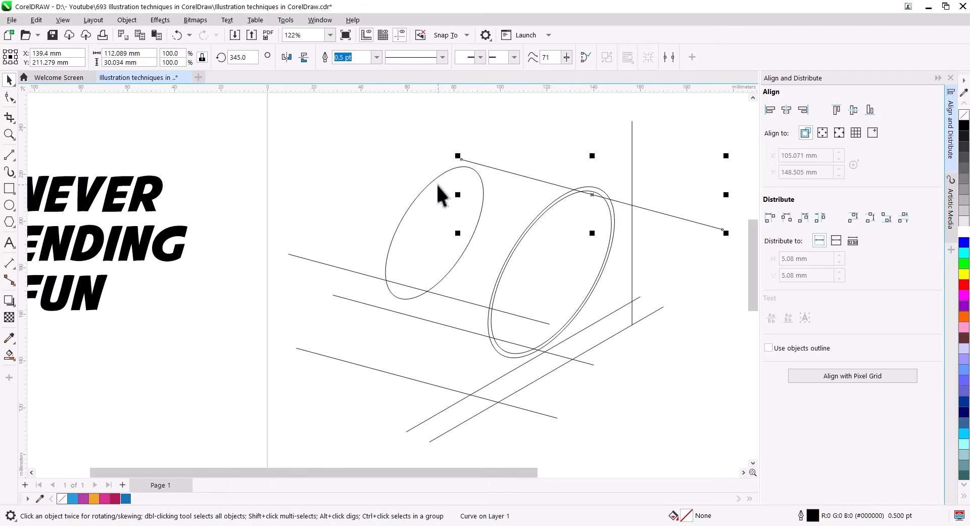
Move the end nodes of the upper and lower lines so they connect the small ellipse to the ring's sides.
key("F10")
left_click_drag(461, 159, 397, 284)
key("space")
left_click(367, 313)
left_click(391, 295)
left_click(400, 298)
left_click(10, 97)
left_click_drag(594, 363, 535, 360)
Remove the small ellipse's inner half between the two connecting lines with the Virtual Segment Delete tool.
left_click(9, 117)
left_click(50, 132)
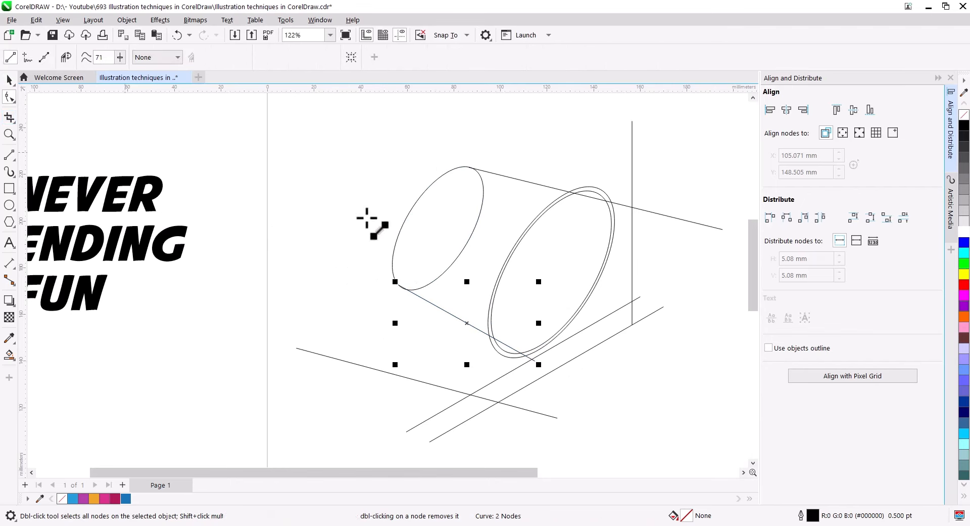
left_click(9, 118)
left_click(51, 147)
left_click(462, 222)
key("space")
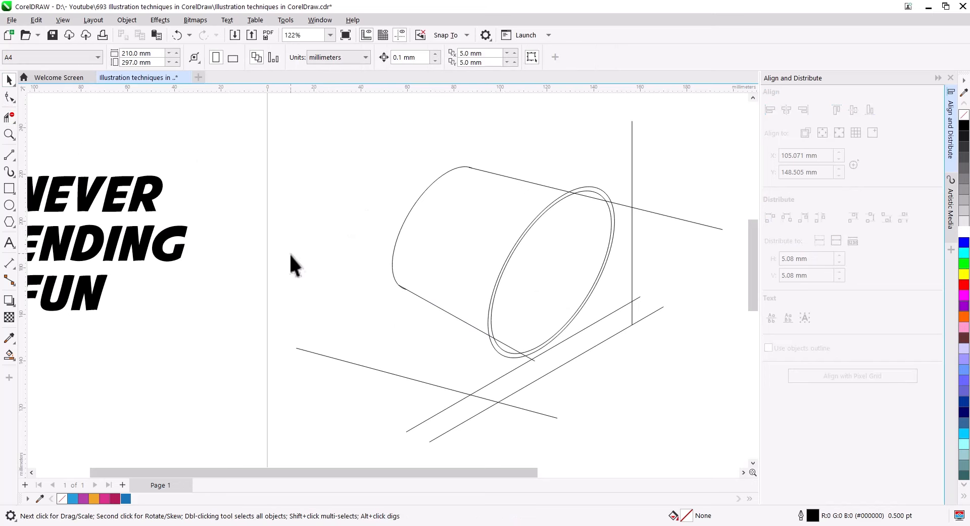
Duplicate the ring's outer ellipse in place, widen the copy leftward to 105%, and skew it slightly.
left_click(512, 250)
scroll(515, 253, "up", 2)
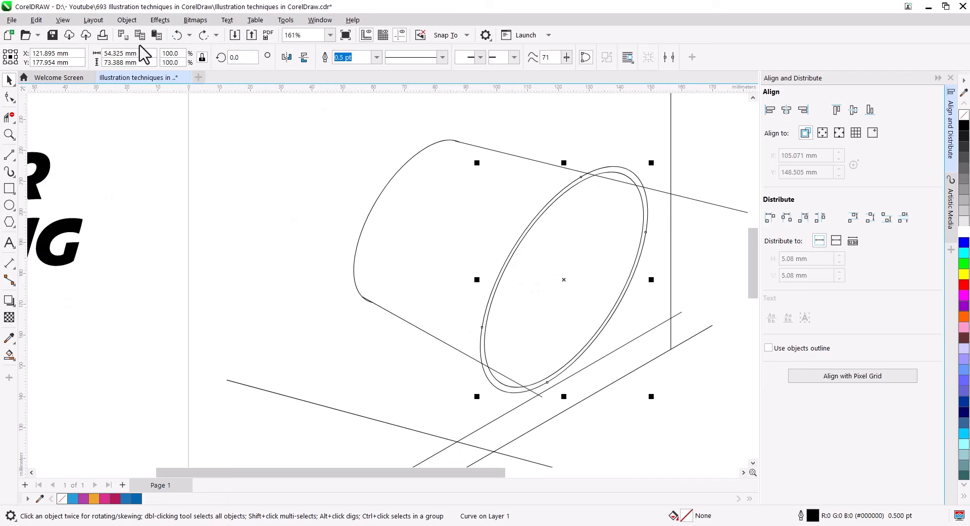
left_click(152, 36)
left_click_drag(478, 281, 468, 279)
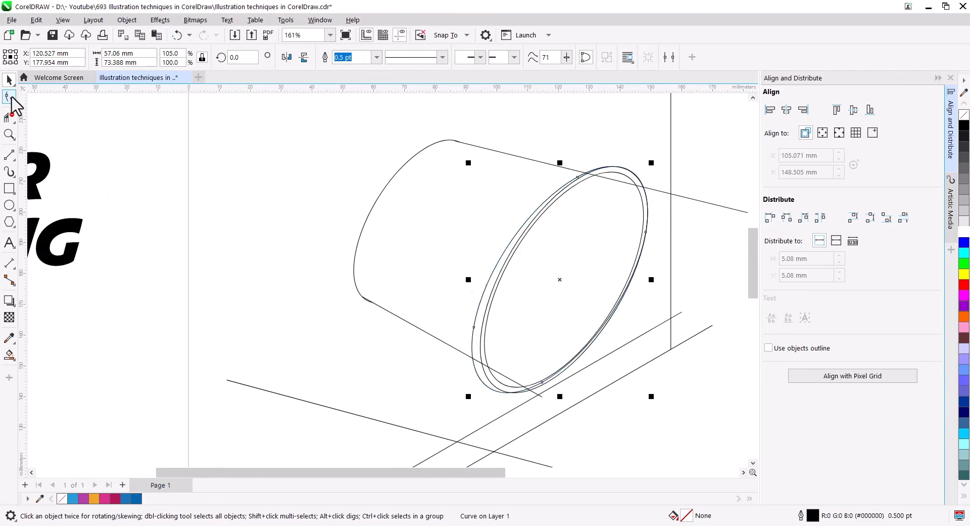
left_click(569, 186)
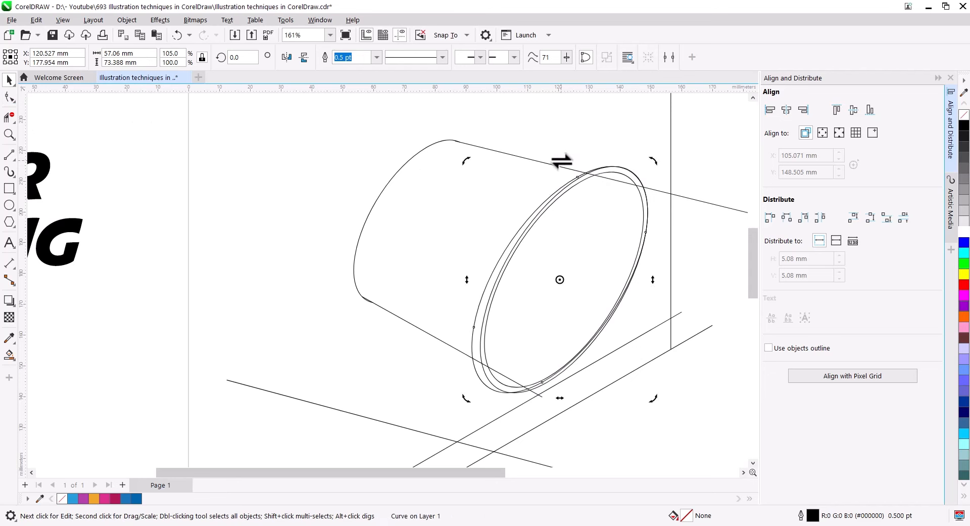
left_click_drag(562, 161, 556, 161)
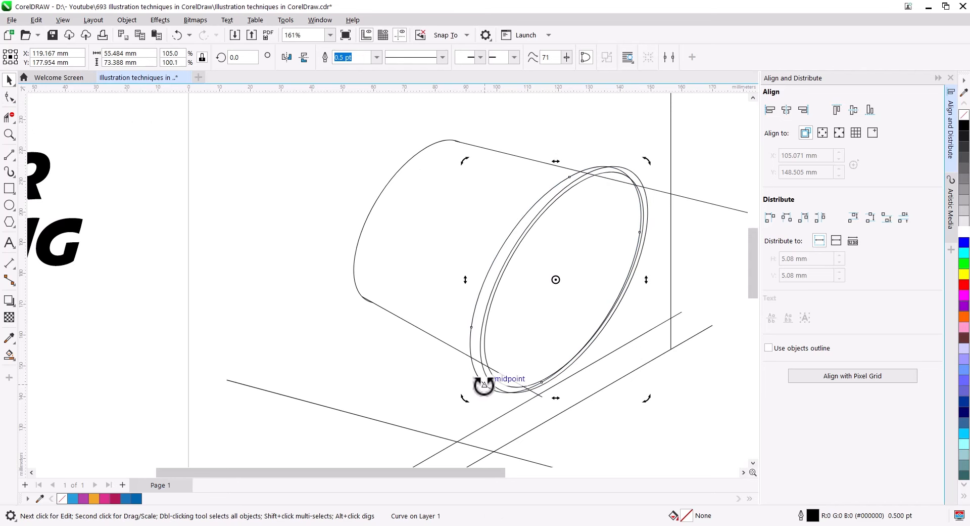
Adjust the copied ellipse's left and upper nodes so it forms a narrow rim edge beside the ring.
left_click(484, 384)
left_click_drag(485, 385, 399, 392)
left_click(9, 97)
scroll(420, 342, "up", 2)
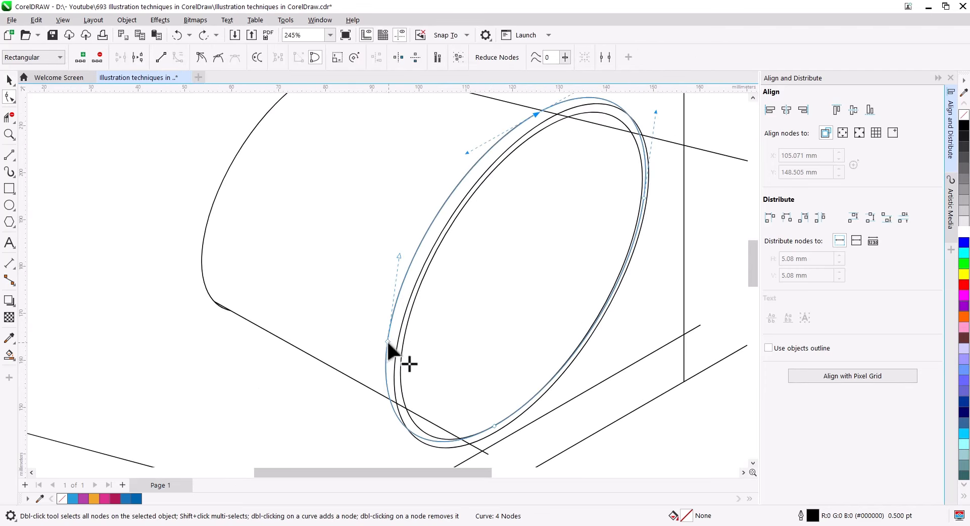
left_click_drag(387, 342, 391, 349)
left_click_drag(538, 126, 524, 156)
Delete the segments of the two connecting lines that cross the narrow rim edge.
left_click(9, 117)
scroll(392, 447, "up", 2)
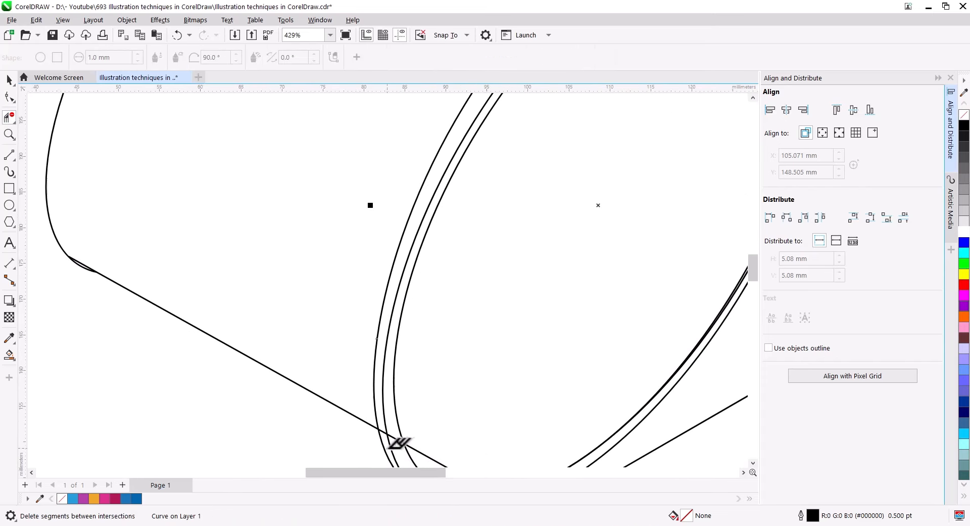
left_click_drag(520, 272, 381, 525)
scroll(472, 290, "down", 2)
left_click_drag(472, 335, 485, 216)
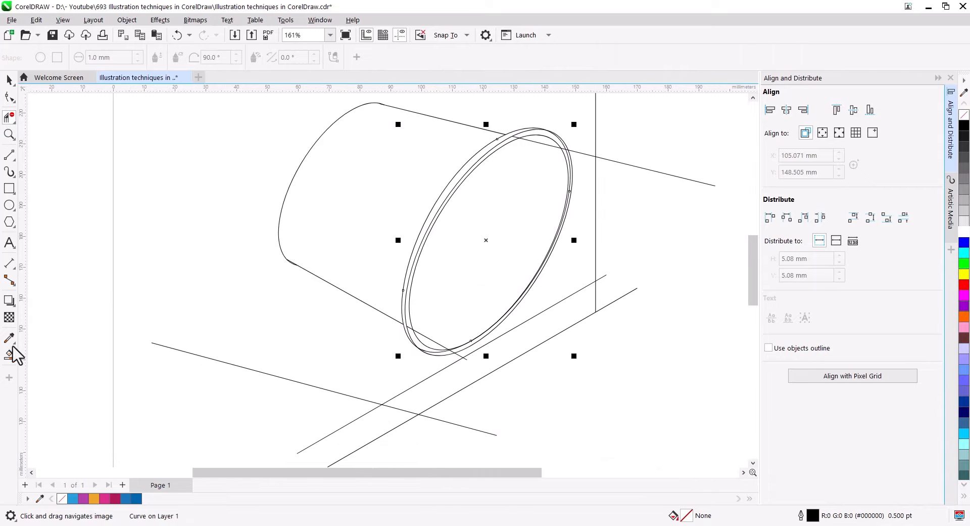
Fill the cylinder body and the narrow rim edge with blue using Smart Fill.
left_click(9, 355)
left_click(369, 243)
left_click_drag(422, 248, 387, 302)
left_click(382, 298)
Delete the stretched ellipse copy and the leftover pieces of the connecting lines around the ring.
left_click(9, 80)
left_click(405, 404)
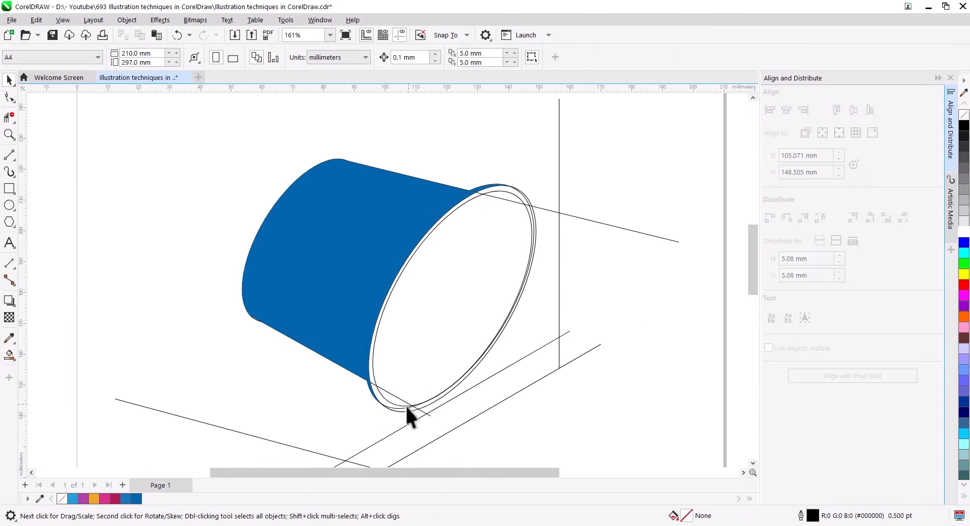
scroll(509, 264, "up", 1)
left_click(535, 168)
key("Delete")
left_click(575, 183)
key("Delete")
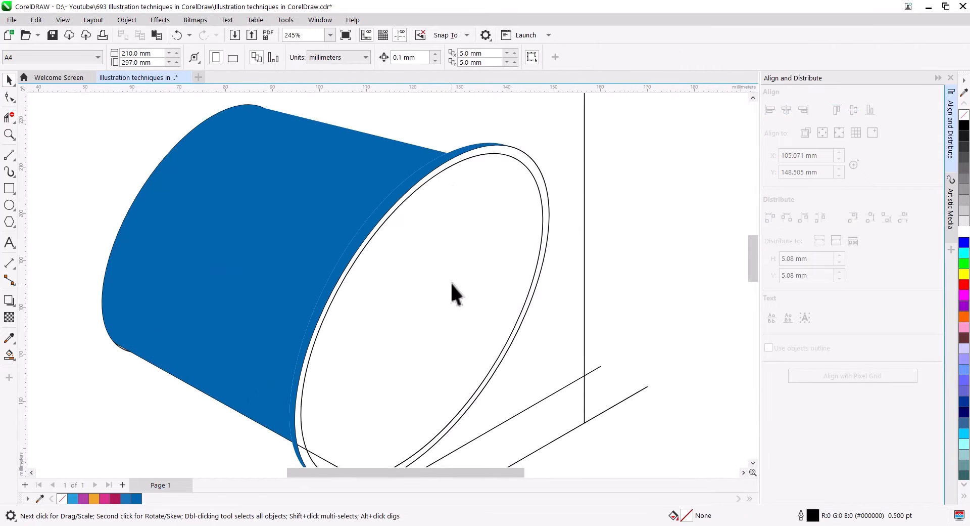
left_click_drag(394, 460, 444, 362)
left_click(431, 392)
key("Delete")
scroll(436, 393, "down", 1)
left_click_drag(450, 394, 410, 405)
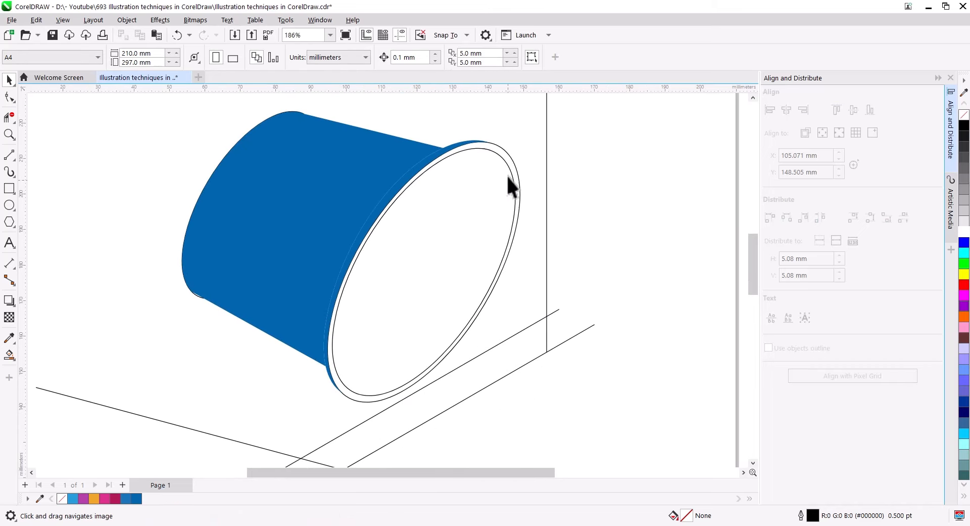
Reshape the inner ellipse's upper-right curve so it runs closer to the outer ellipse.
left_click(512, 160)
left_click(509, 173)
left_click(509, 170)
left_click(9, 97)
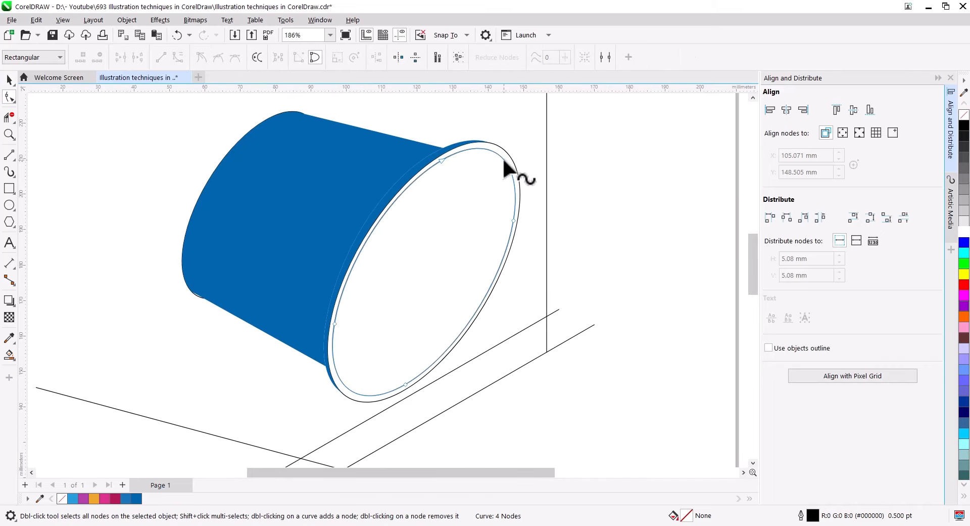
scroll(504, 159, "up", 2)
left_click_drag(503, 158, 508, 155)
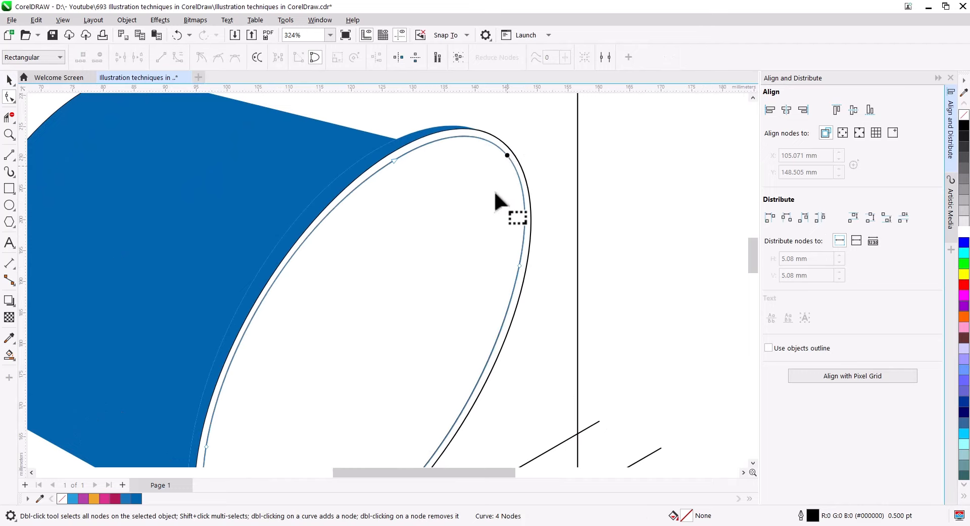
Adjust the inner ellipse's lower and right-hand nodes to even out its gap from the outer ellipse.
left_click_drag(324, 439, 428, 228)
left_click(435, 339)
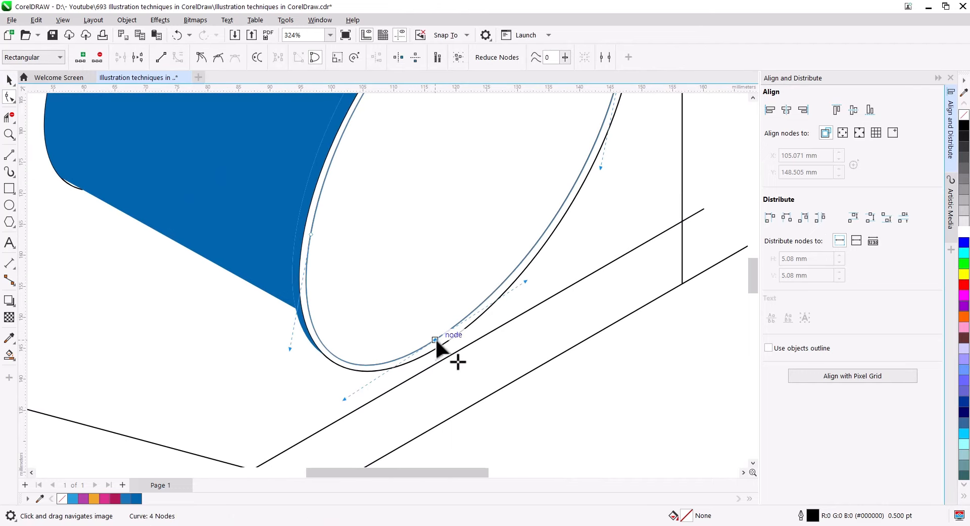
scroll(438, 344, "up", 2)
left_click_drag(427, 337, 435, 339)
left_click_drag(595, 255, 544, 327)
left_click_drag(581, 257, 550, 331)
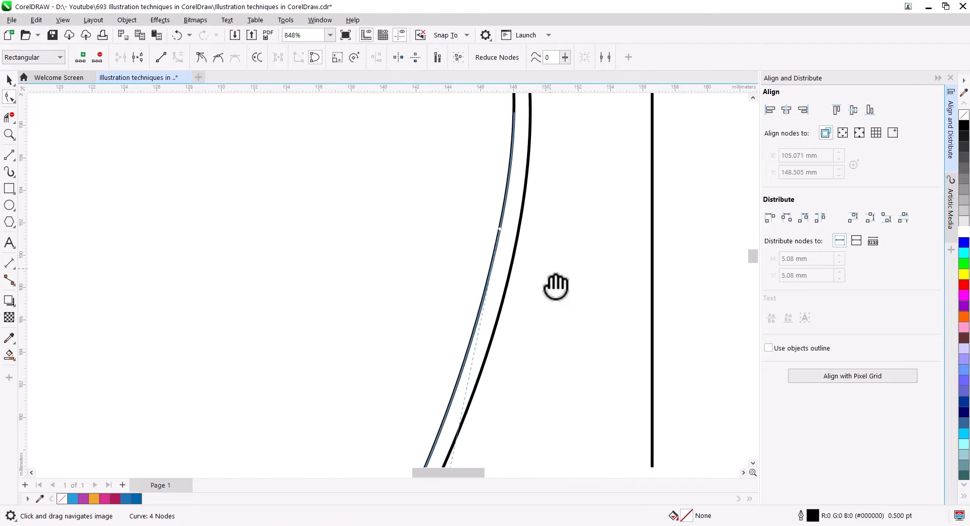
left_click_drag(495, 273, 501, 282)
scroll(543, 273, "down", 4)
left_click_drag(550, 310, 539, 216)
left_click(9, 79)
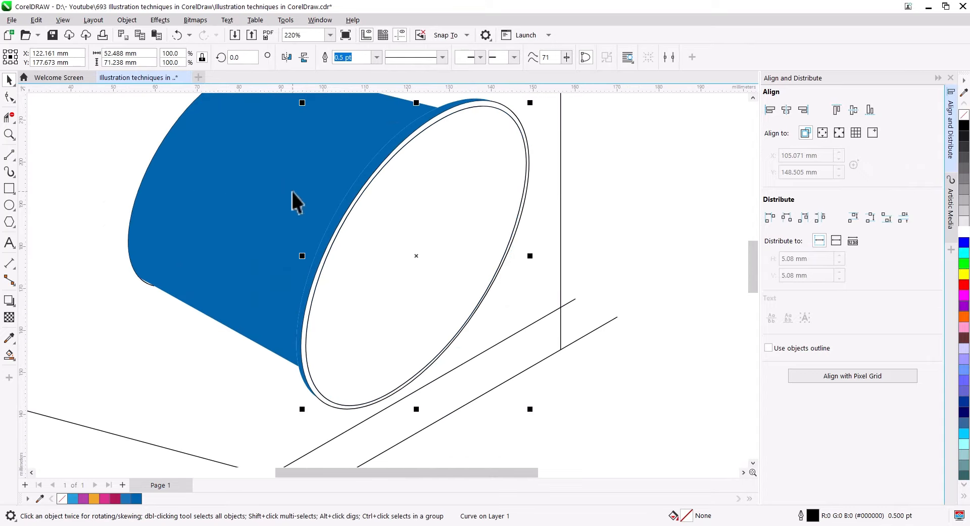
Combine the inner and outer ellipses into one ring, and fill the blue rim edge beside it with white.
left_click(522, 126, "shift")
left_click(329, 57)
left_click(399, 137)
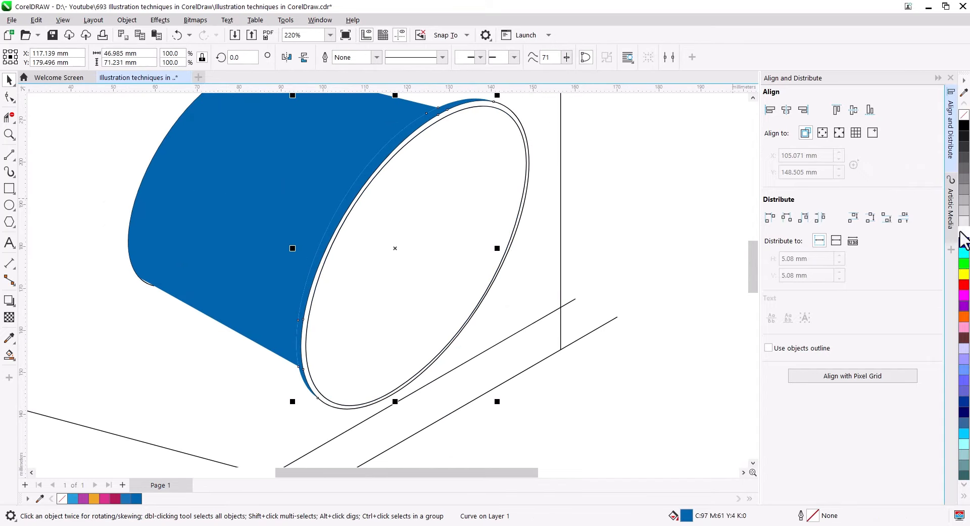
left_click(963, 232)
left_click(613, 184)
scroll(434, 271, "down", 3)
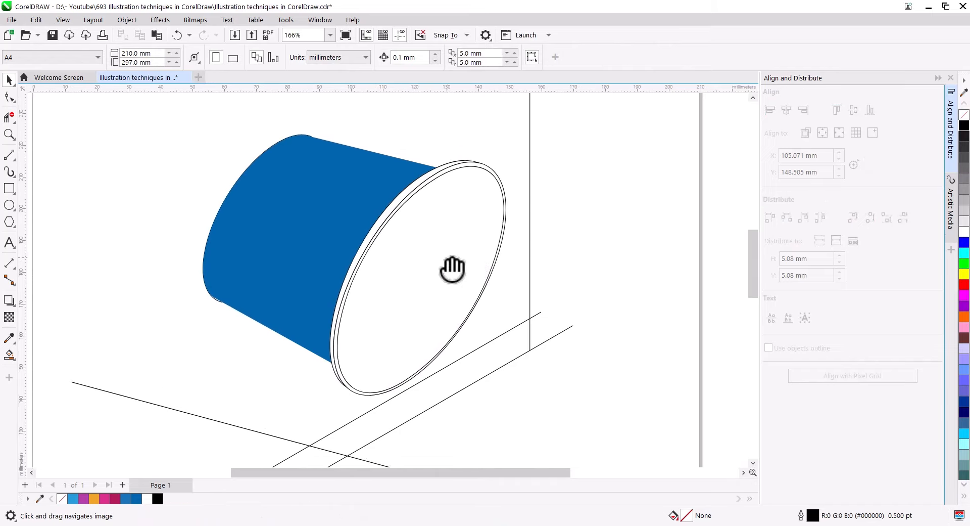
Extend the body's upper-right node to the top of the rim, and change the body to an unfilled 0.5 pt outline.
left_click(283, 238)
left_click(11, 97)
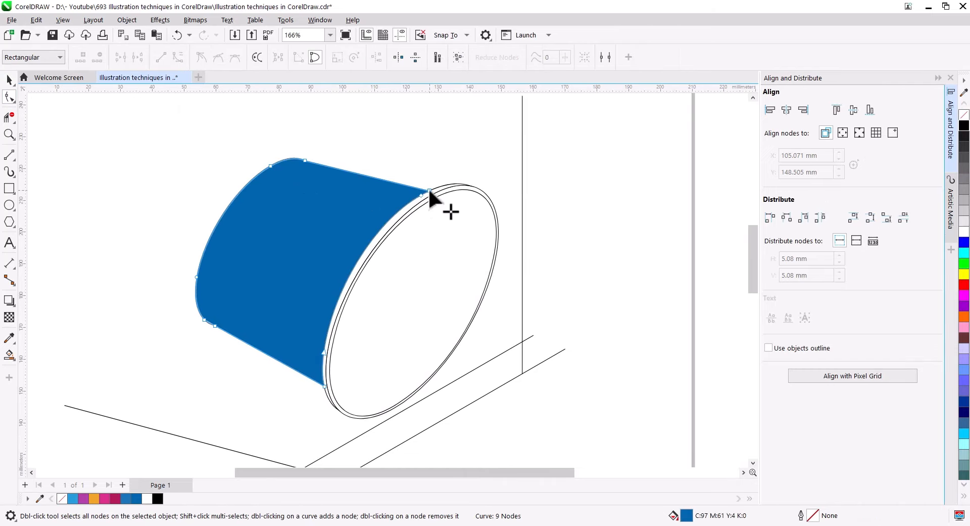
left_click_drag(429, 191, 449, 184)
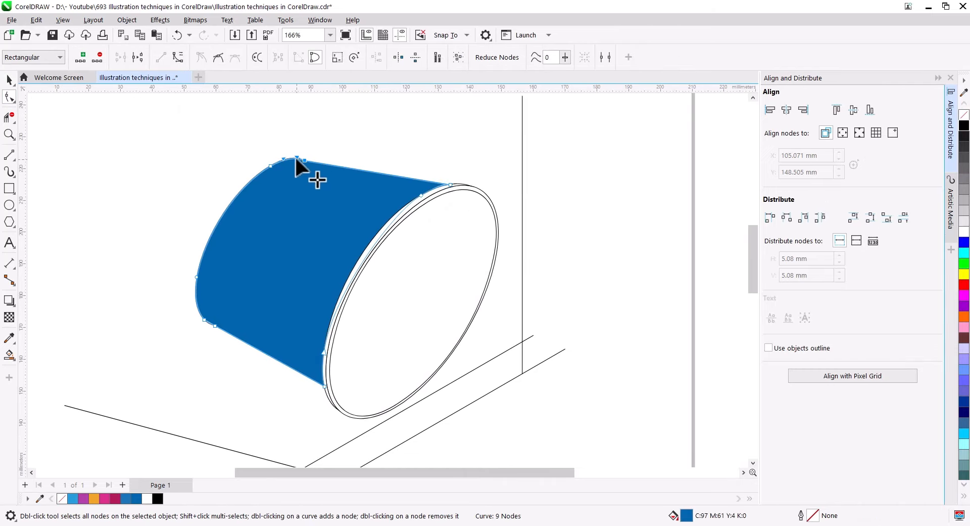
key("space")
left_click(188, 187)
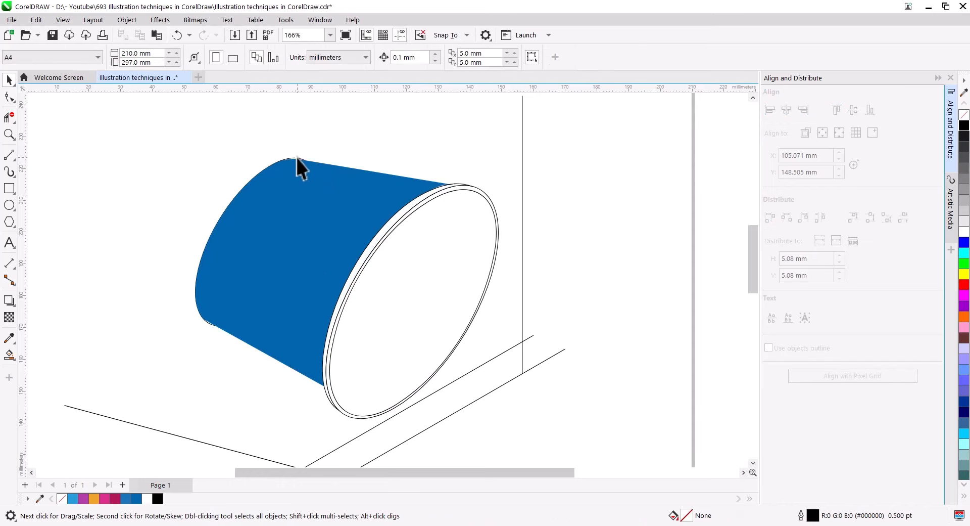
left_click(299, 215)
left_click(964, 115)
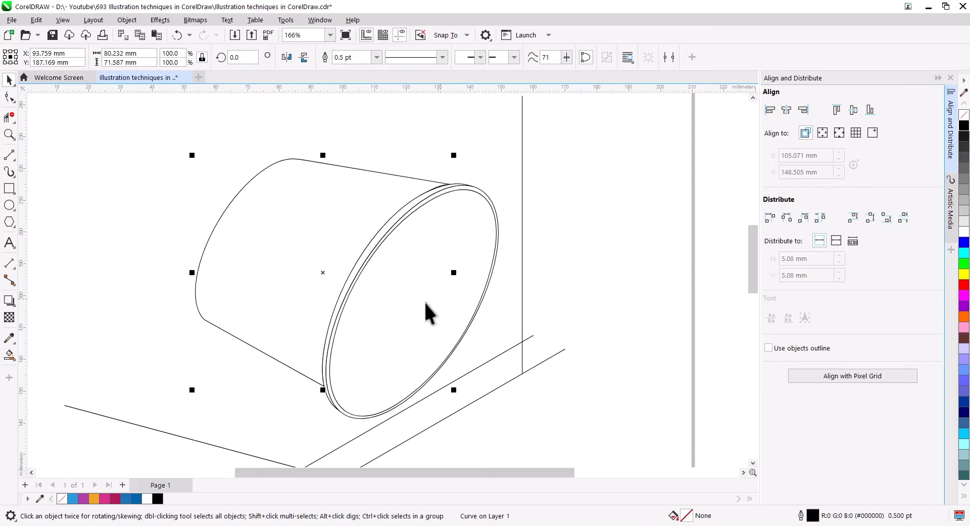
Pull the body's ring-side nodes inside the opening, lower its bottom corner to the rim, and delete the extra lower-left node.
left_click(9, 97)
left_click_drag(421, 195, 451, 225)
left_click_drag(324, 351, 367, 365)
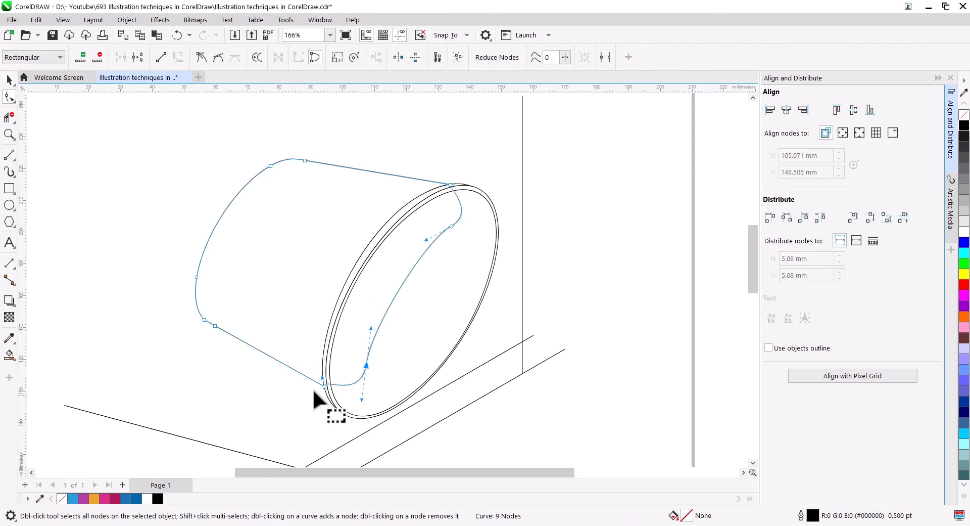
left_click(325, 386)
left_click_drag(444, 188, 464, 212)
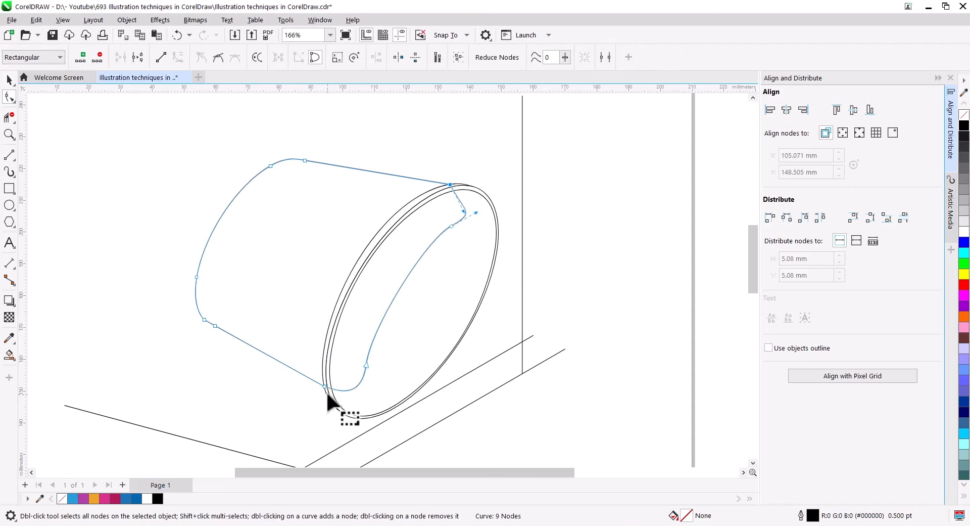
left_click_drag(327, 395, 335, 411)
double_click(215, 326)
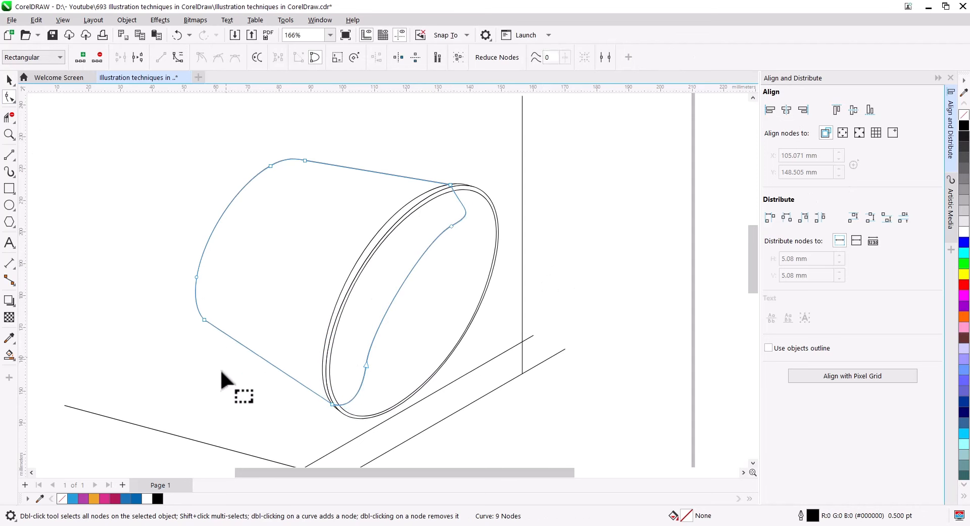
Smart-fill the visible part of the body with blue and remove the reshaped outline curve.
left_click(8, 79)
left_click(9, 354)
left_click(262, 283)
left_click(9, 80)
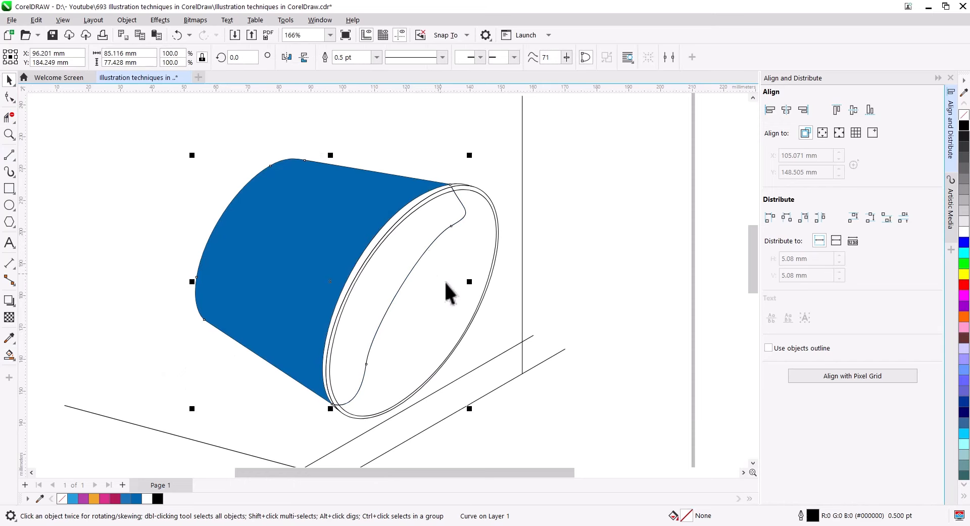
left_click(541, 281)
Create a filled shape from the ring's opening with Smart Fill and color it white.
left_click(9, 355)
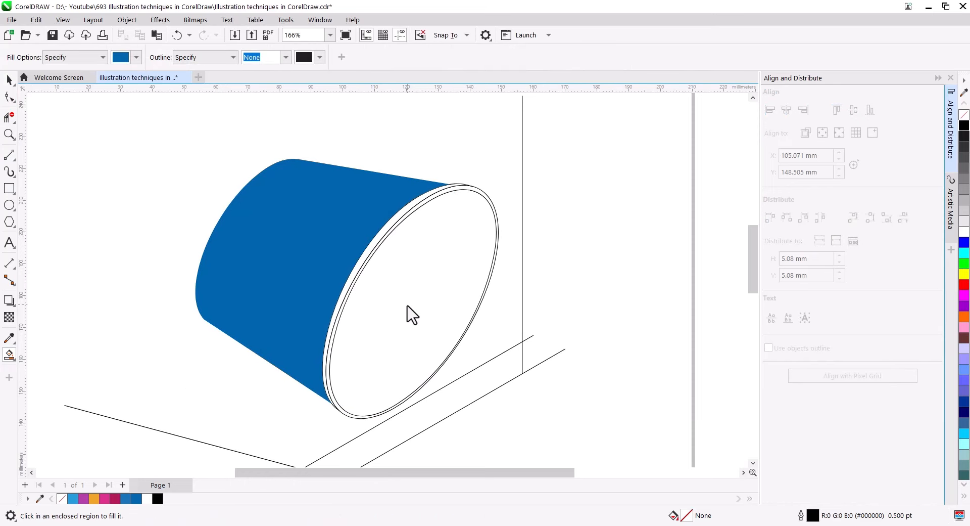
left_click(407, 314)
left_click(9, 80)
left_click(444, 268)
key("Delete")
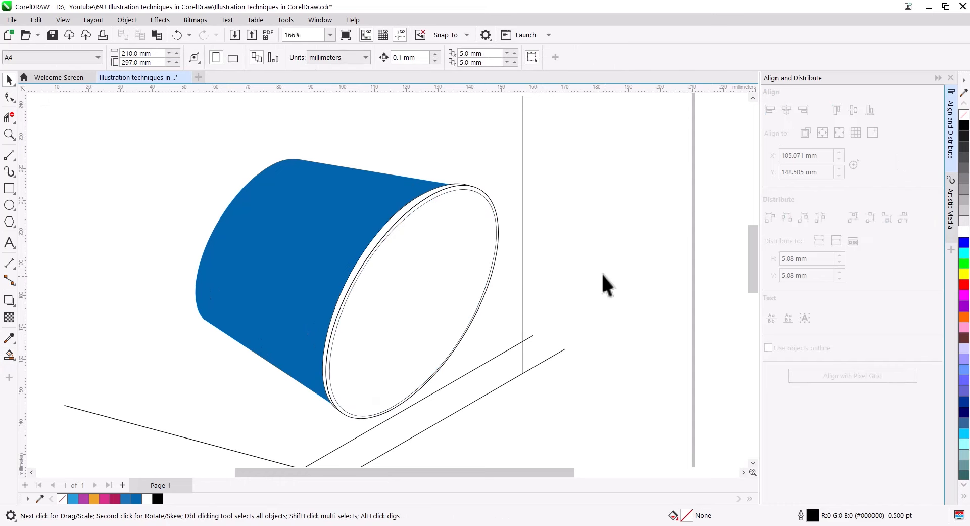
Remove the outlines of the white rim and its opening, and apply a diagonal linear fountain fill to the opening.
left_click(456, 186)
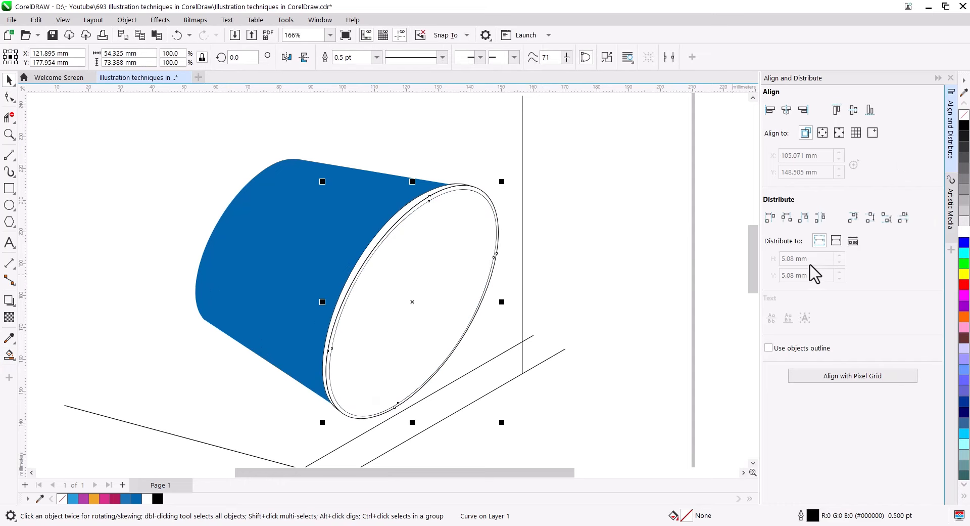
right_click(964, 117)
left_click(10, 360)
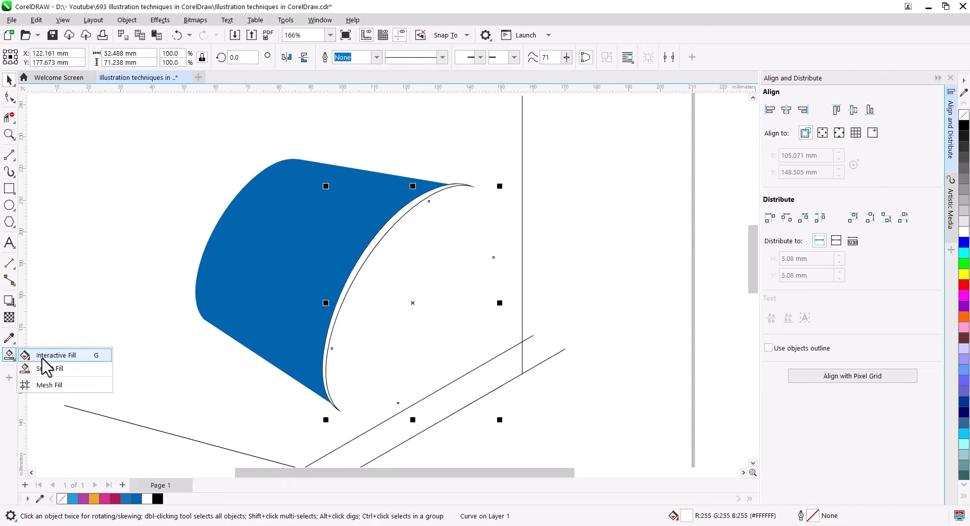
left_click(50, 356)
left_click_drag(472, 203, 363, 349)
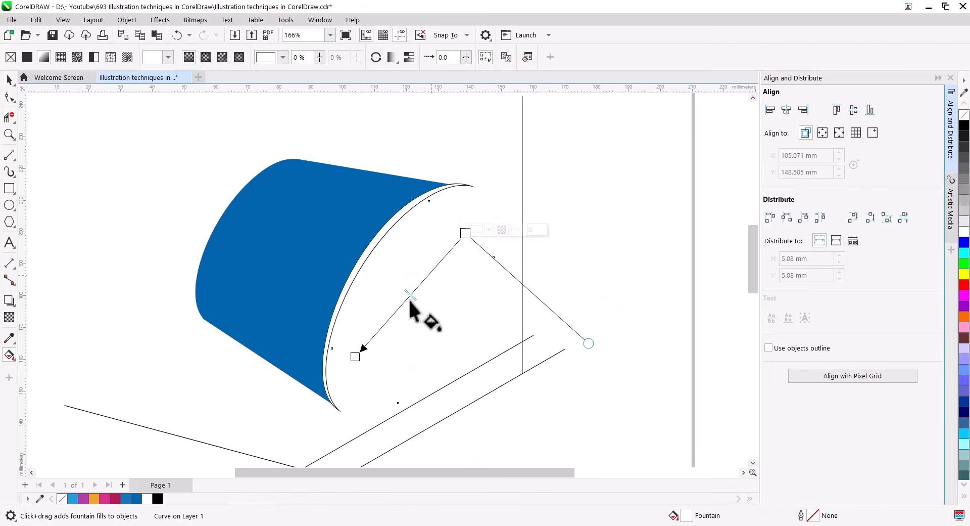
Color the opening's gradient from 30% Black at the upper end to 10% Black at the lower end, and make its direction steeper.
left_click_drag(964, 221, 466, 233)
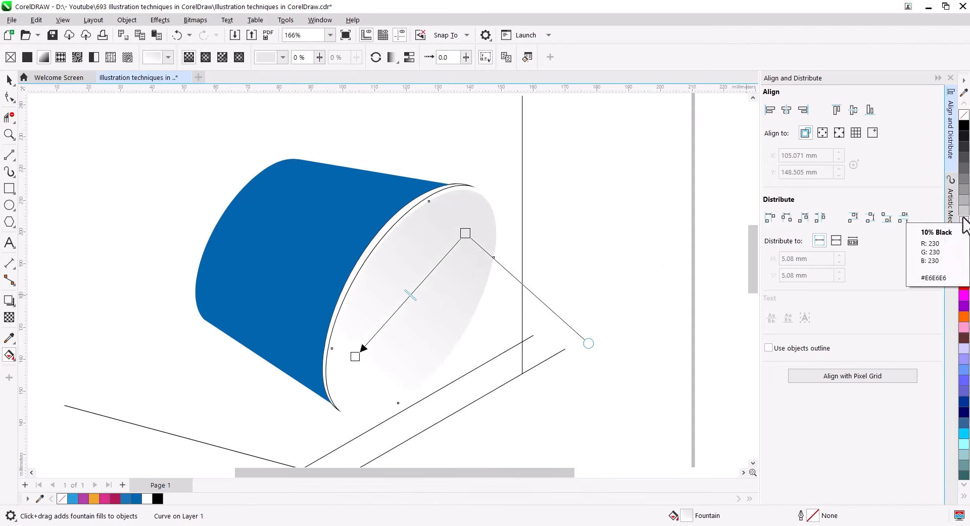
left_click_drag(965, 221, 356, 357)
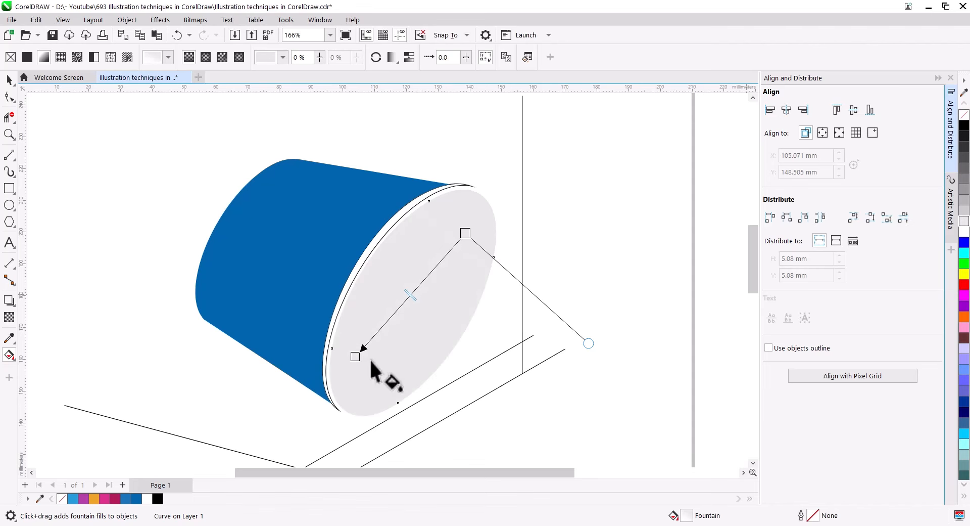
left_click_drag(963, 205, 459, 236)
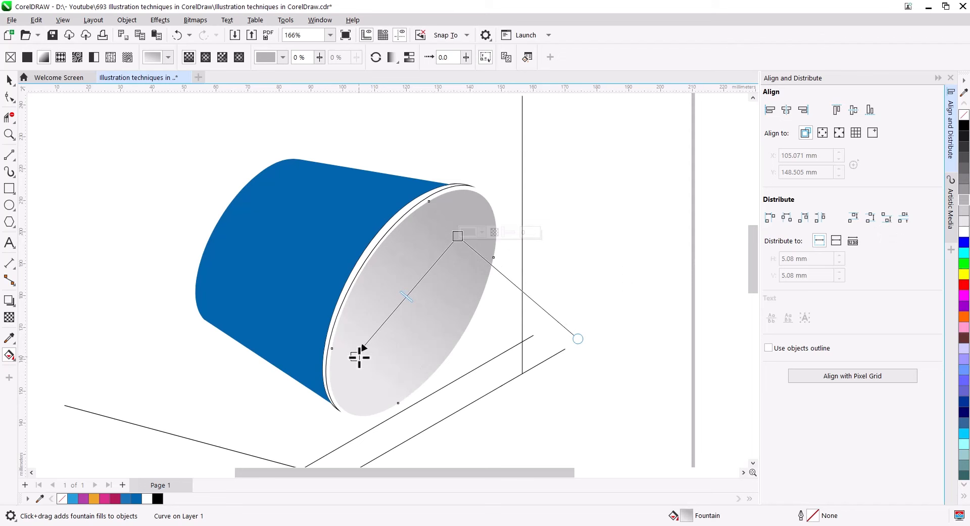
left_click_drag(355, 356, 372, 367)
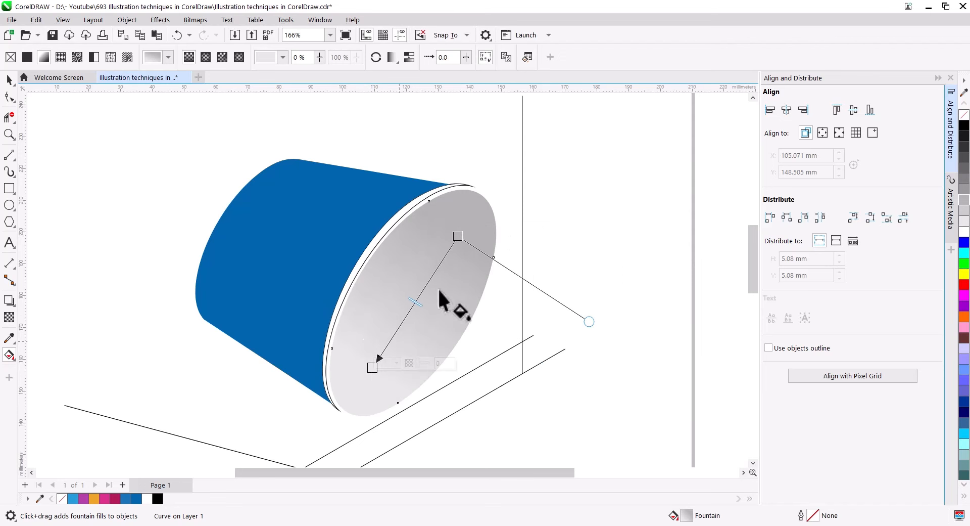
left_click_drag(456, 236, 398, 252)
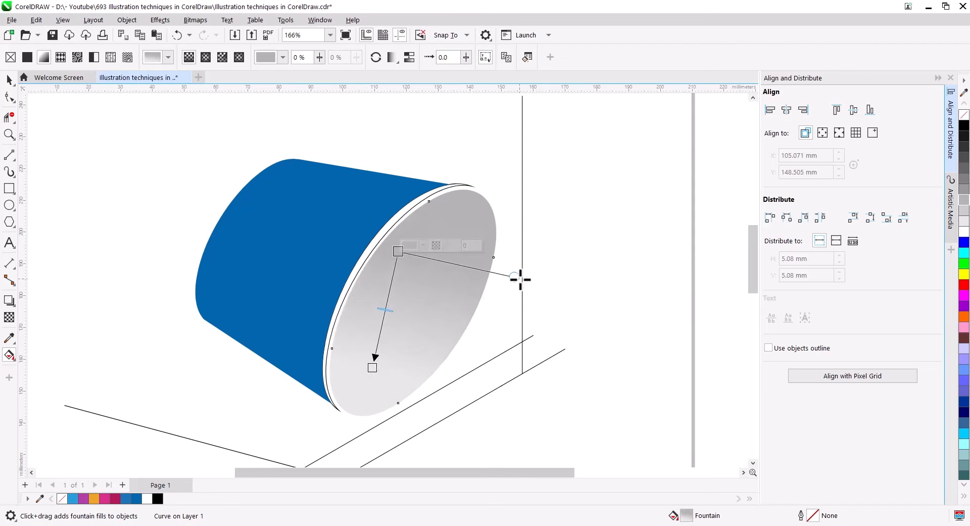
left_click_drag(520, 278, 530, 279)
left_click(397, 252)
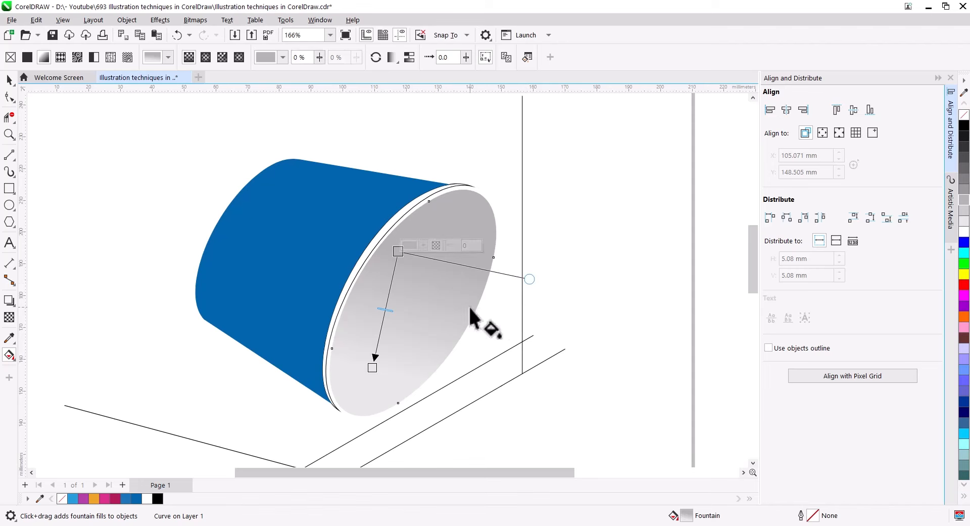
Recolor the upper end of the opening's gradient to a warm beige with RGB 201, 169, 157.
left_click(423, 246)
left_click(414, 268)
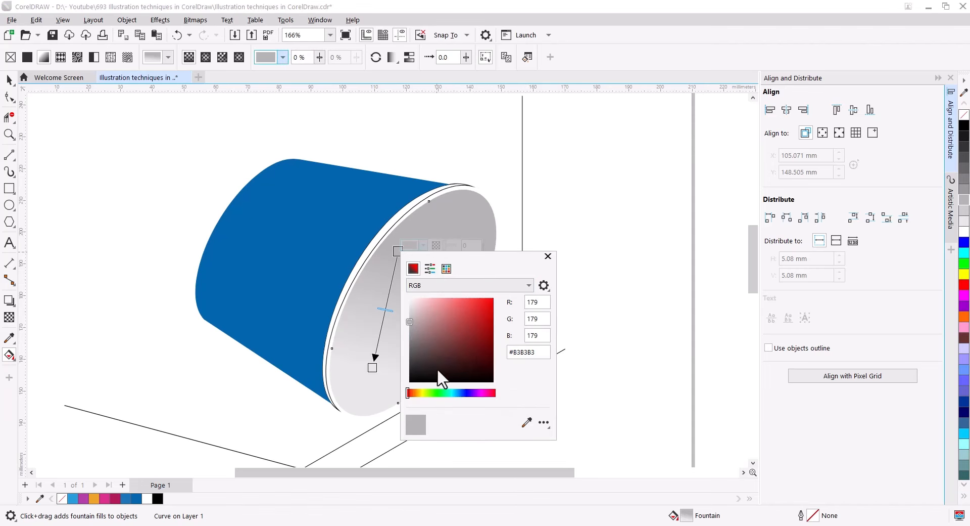
left_click_drag(411, 320, 422, 320)
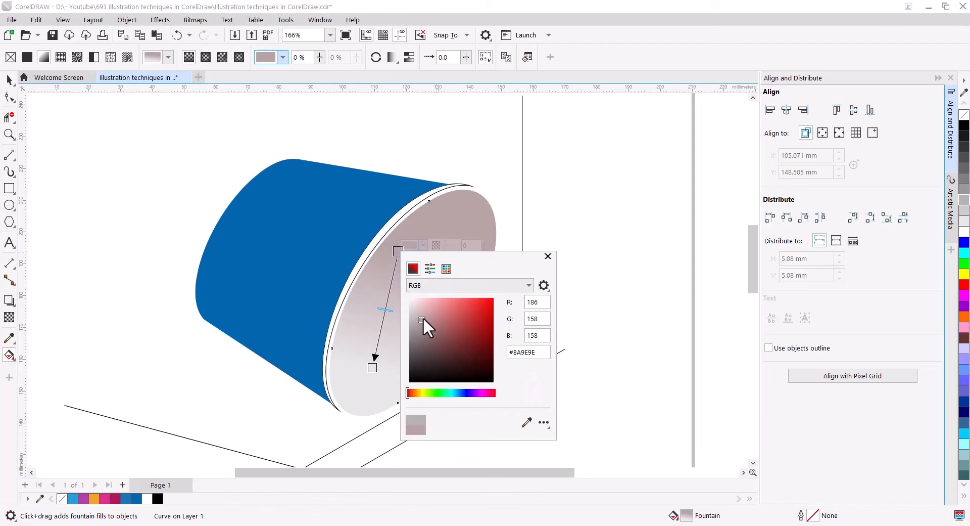
left_click_drag(409, 394, 412, 394)
left_click_drag(424, 326, 428, 315)
left_click(411, 393)
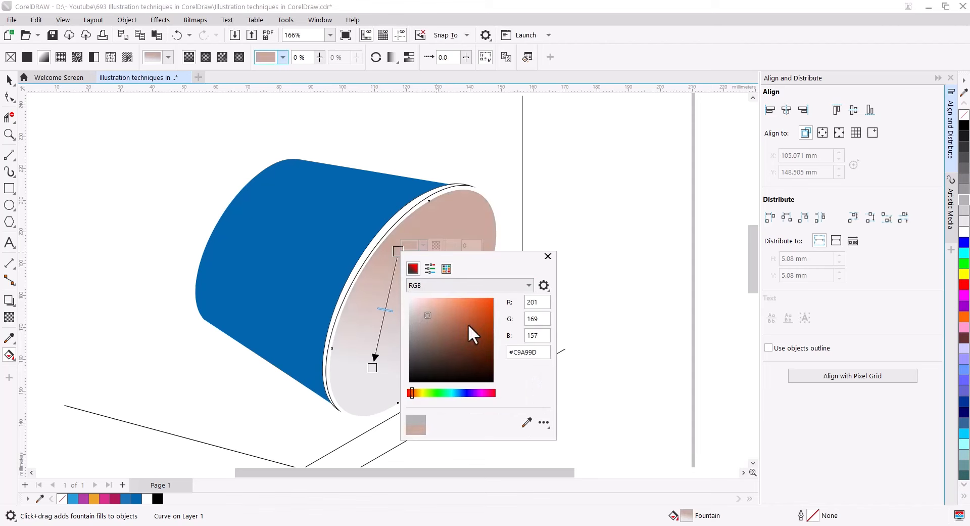
left_click(570, 189)
Restore a black outline on the white rim around the opening.
left_click(9, 80)
left_click(530, 319)
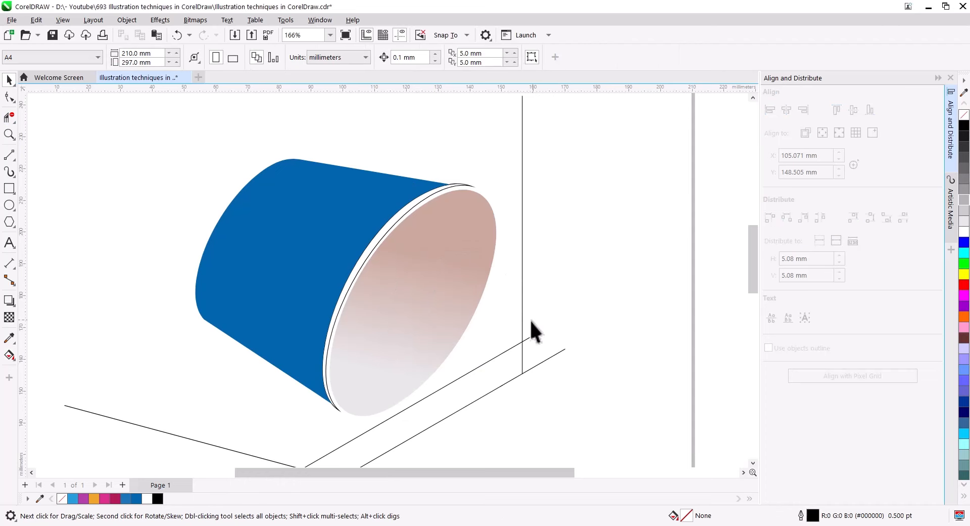
scroll(438, 342, "up", 1)
left_click_drag(441, 362, 438, 321)
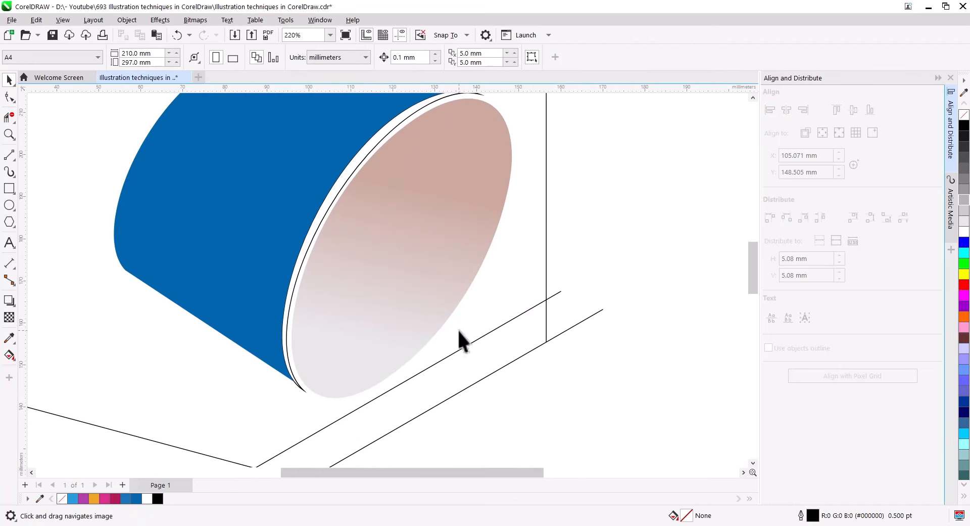
left_click(303, 390)
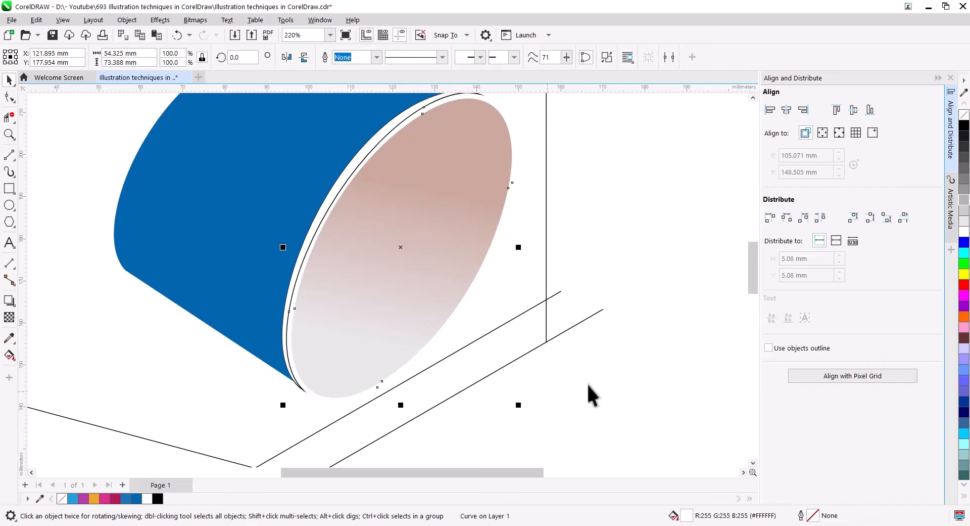
right_click(964, 126)
key("Escape")
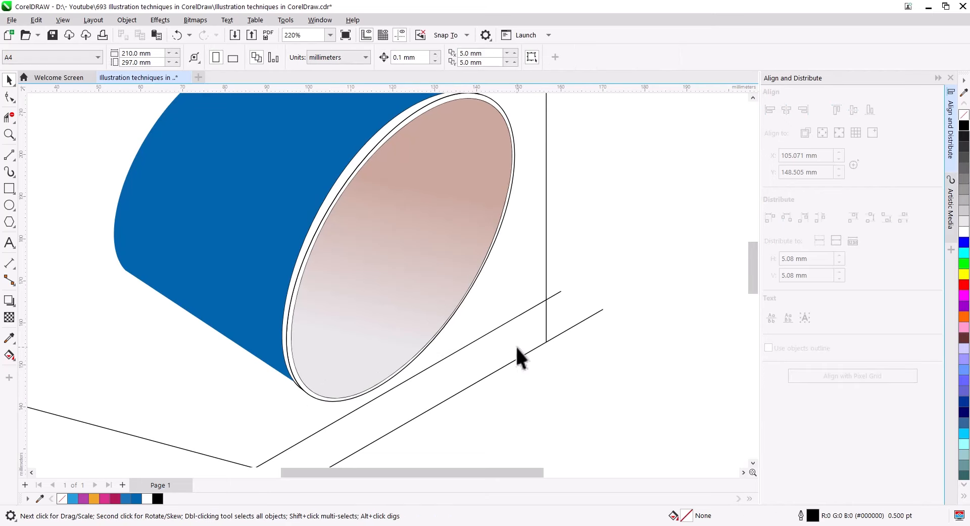
Add a drop shadow from the rim's side strip toward the blue body, with opacity 80 and feathering 10.
left_click_drag(334, 240, 326, 298)
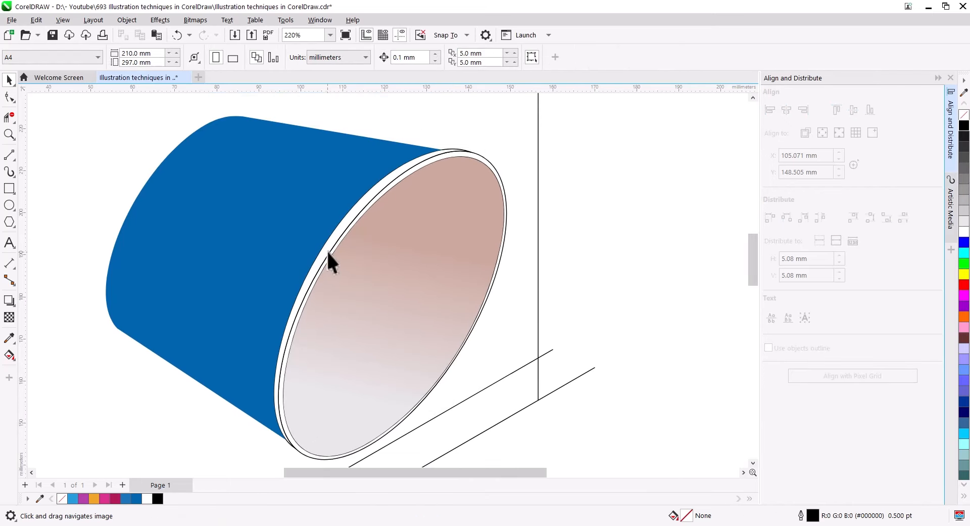
left_click(329, 247)
left_click(9, 300)
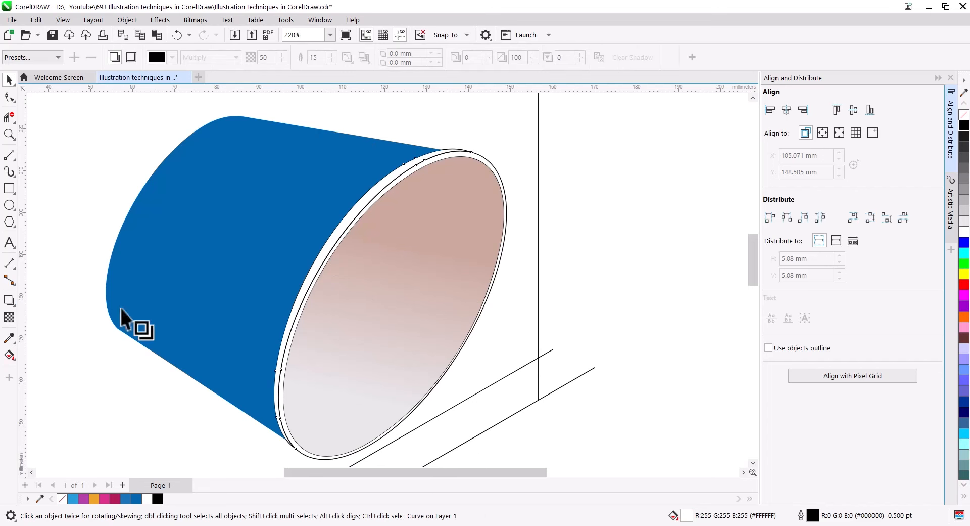
left_click_drag(328, 238, 269, 259)
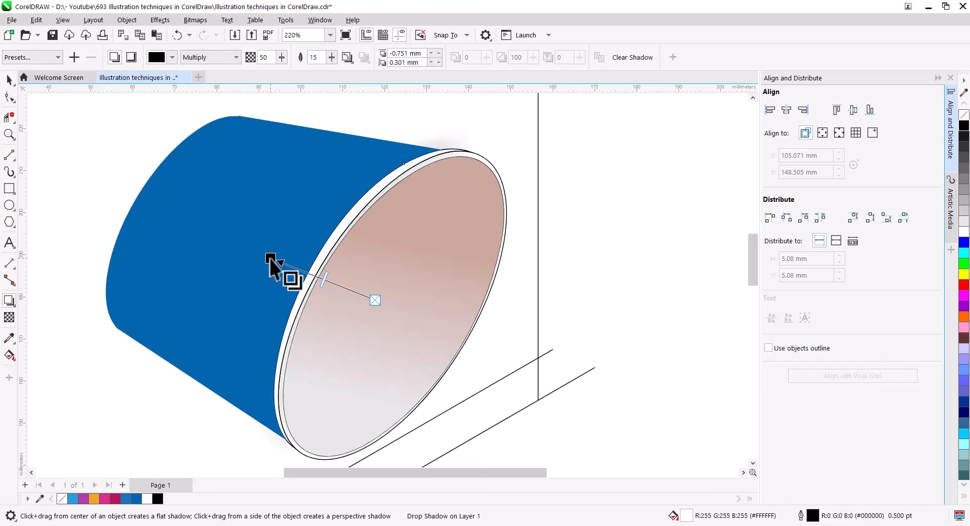
left_click_drag(324, 279, 296, 276)
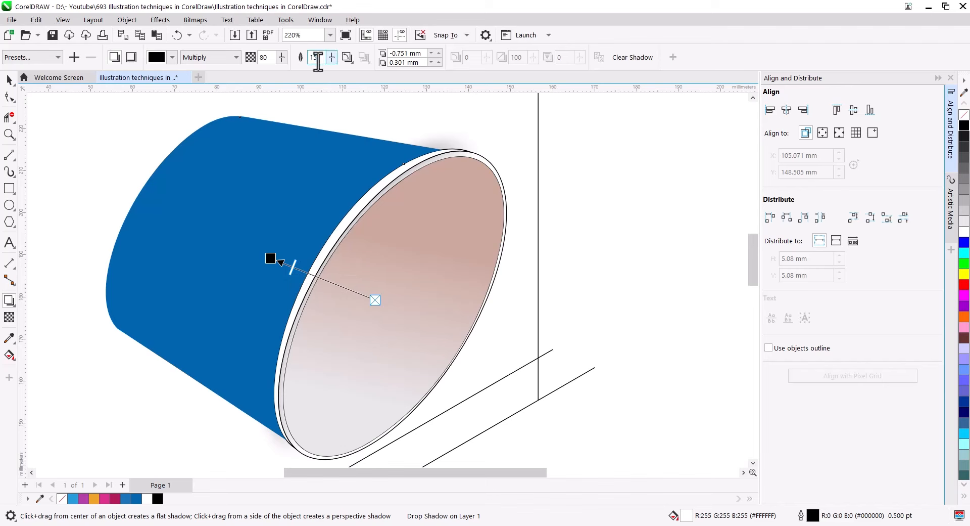
type("10")
key("Return")
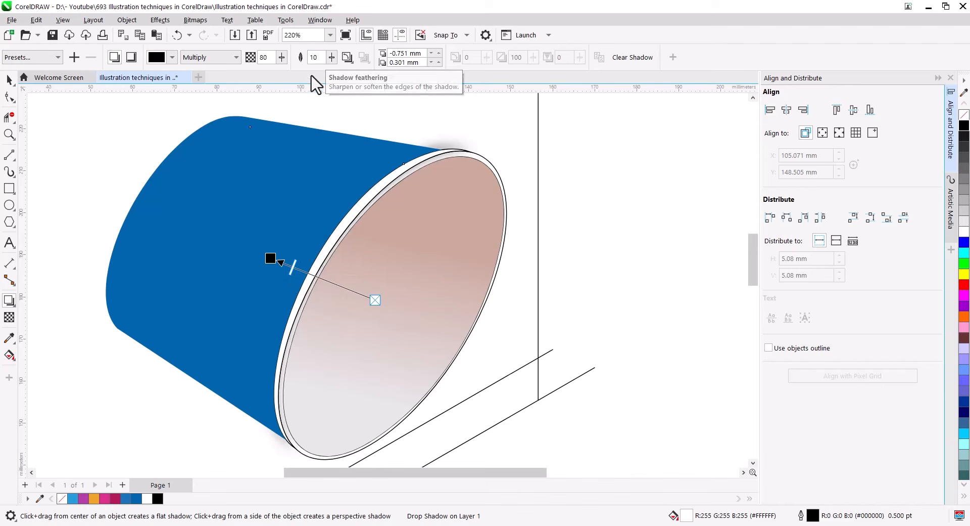
Bring the shadowed rim strip to the front of the page and set its shadow to opacity 73 and feathering 8.
right_click(349, 222)
mouse_move(407, 305)
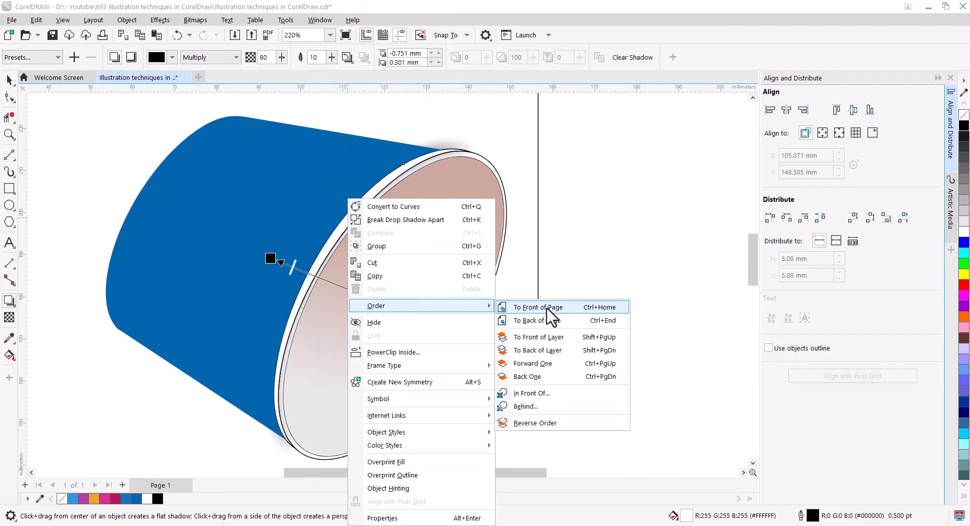
left_click(543, 310)
left_click_drag(292, 267, 300, 269)
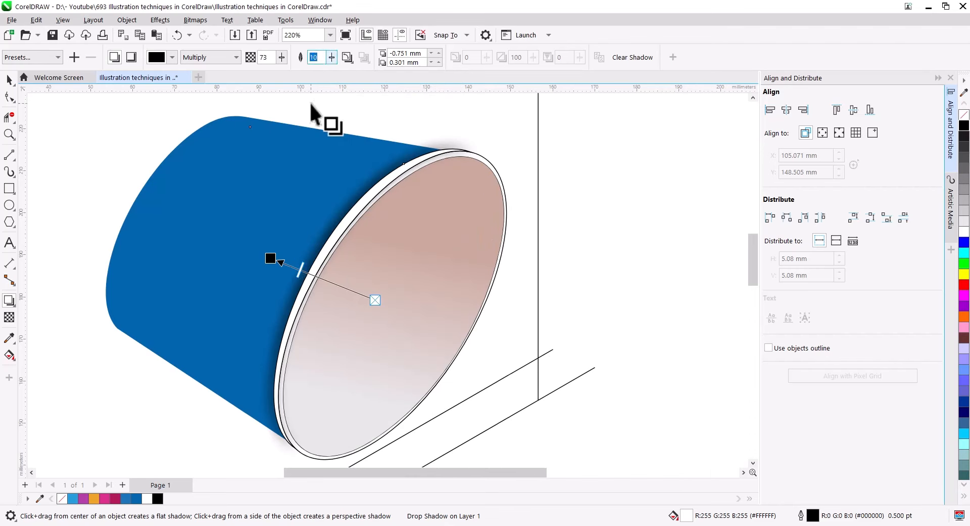
type("8")
key("Return")
left_click(6, 80)
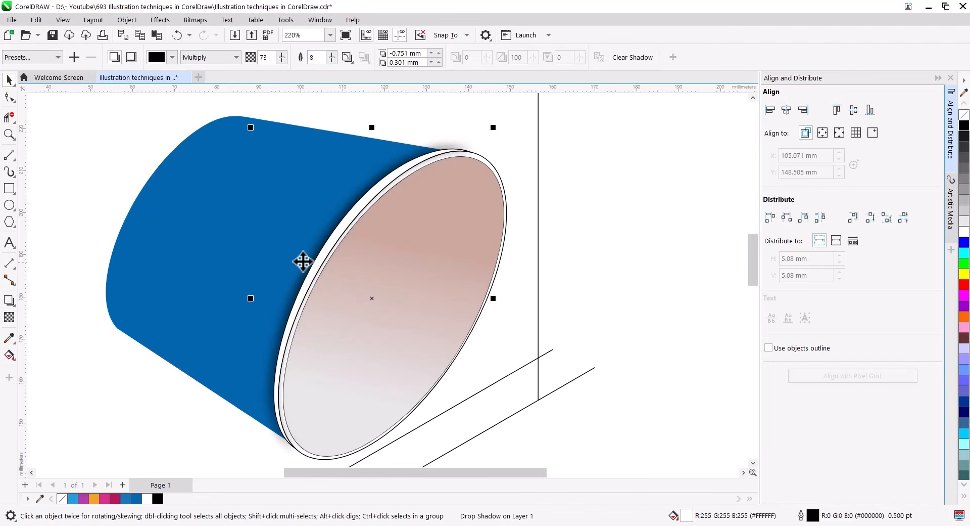
Break the drop shadow apart from the rim strip and PowerClip it inside the blue body.
right_click(314, 252)
left_click(341, 261)
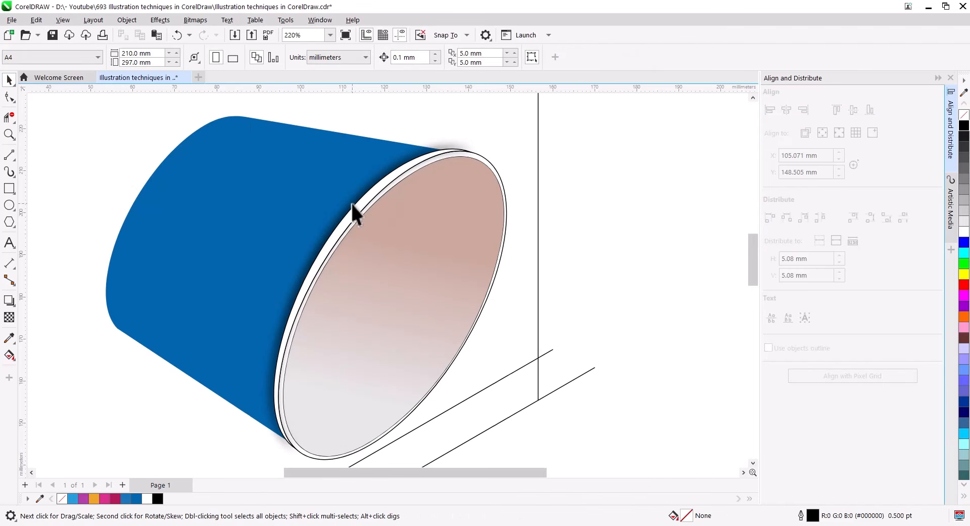
right_click(353, 204)
left_click(398, 322)
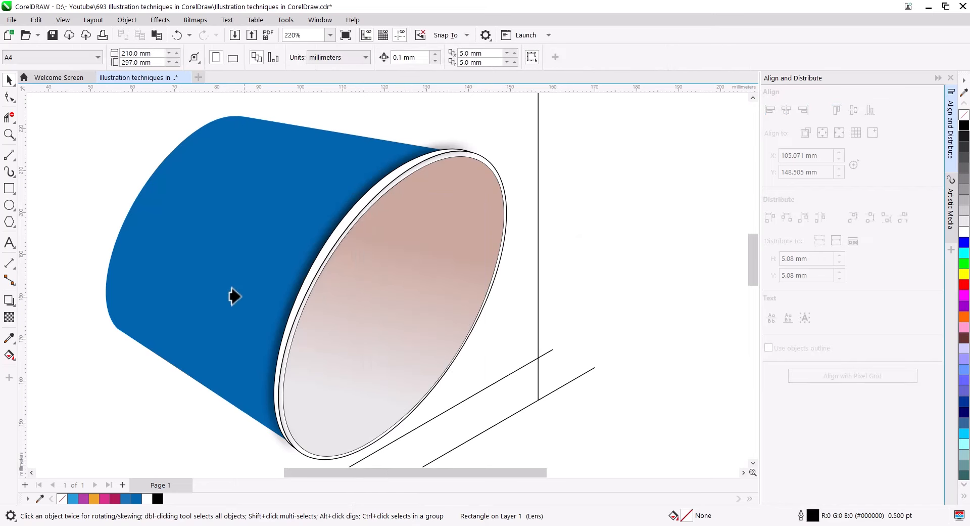
left_click(307, 314)
Fill the rim's side strip with 10% Black.
key("h")
scroll(525, 269, "down", 2)
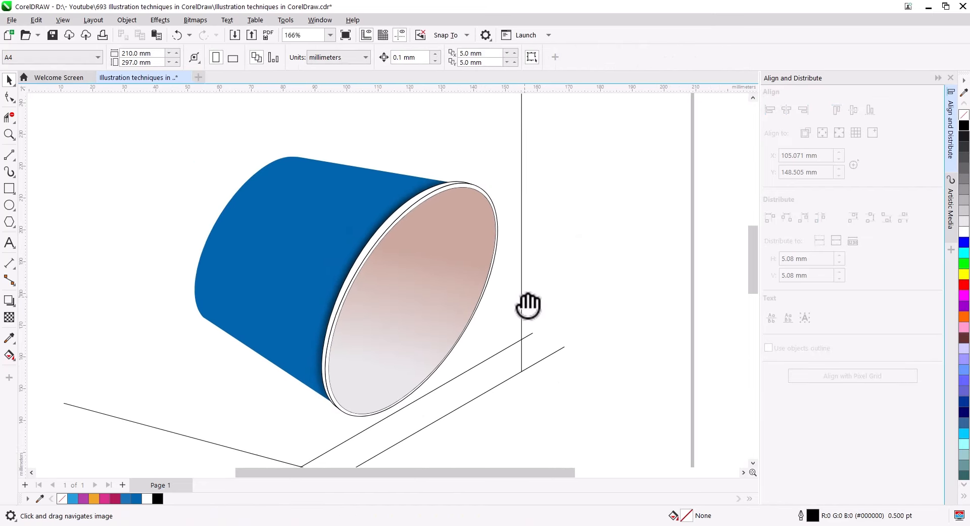
left_click_drag(528, 304, 515, 293)
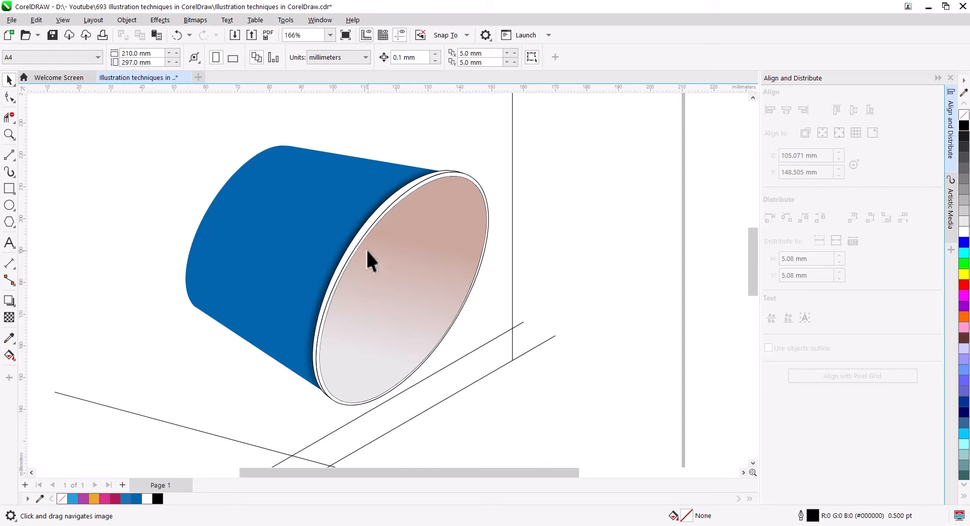
key("space")
left_click(359, 233)
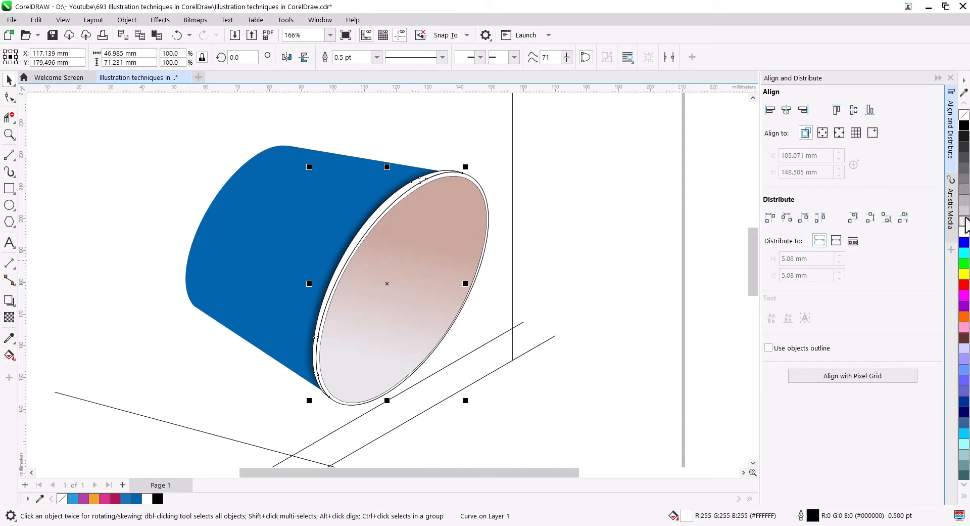
left_click(963, 211)
left_click(964, 221)
left_click(548, 256)
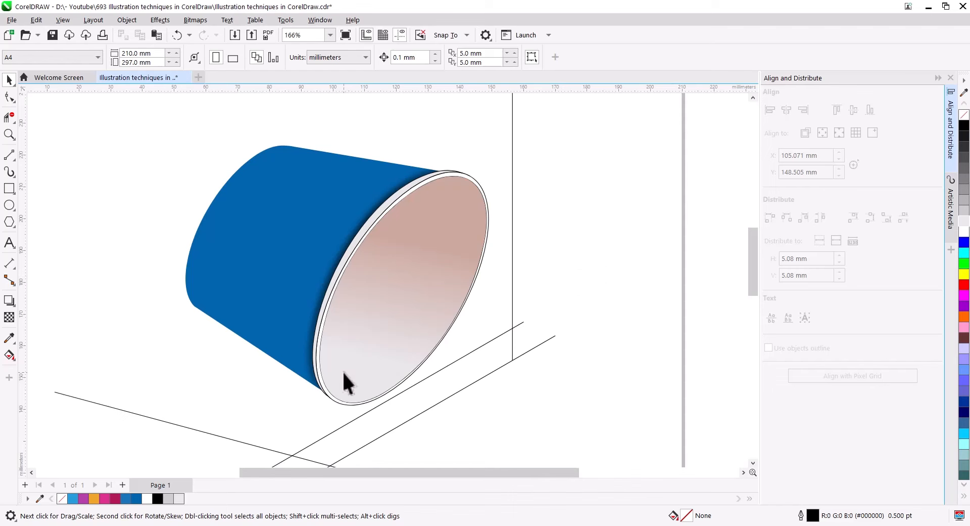
Recolor the body light blue (#259DD9) and apply a linear fountain fill running from its lower edge up to its upper edge.
left_click(257, 318)
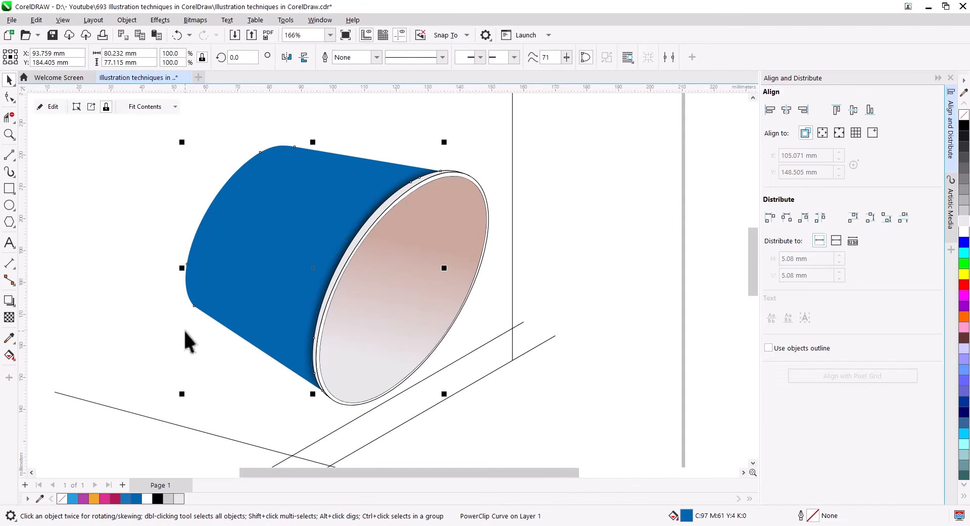
left_click(72, 499)
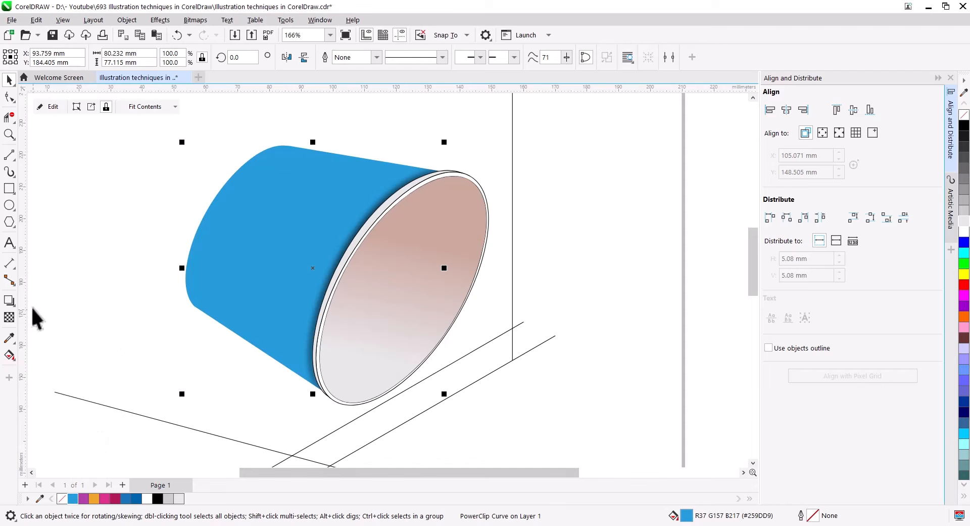
left_click(9, 354)
left_click_drag(247, 336, 321, 166)
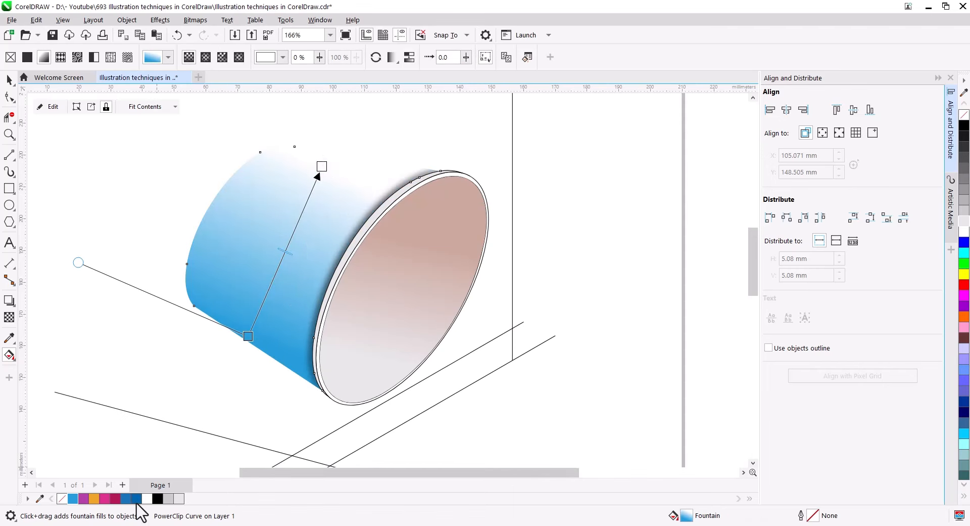
Set the body's fountain fill to dark blue at its lower end and light blue at its upper end, moving the dark node slightly inward.
left_click_drag(136, 502, 321, 166)
key("ctrl+z")
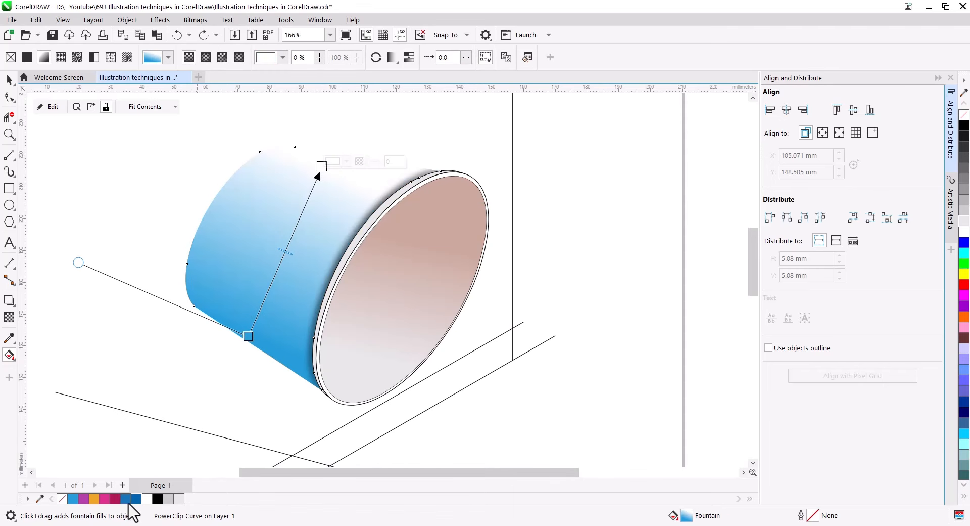
left_click_drag(238, 363, 248, 337)
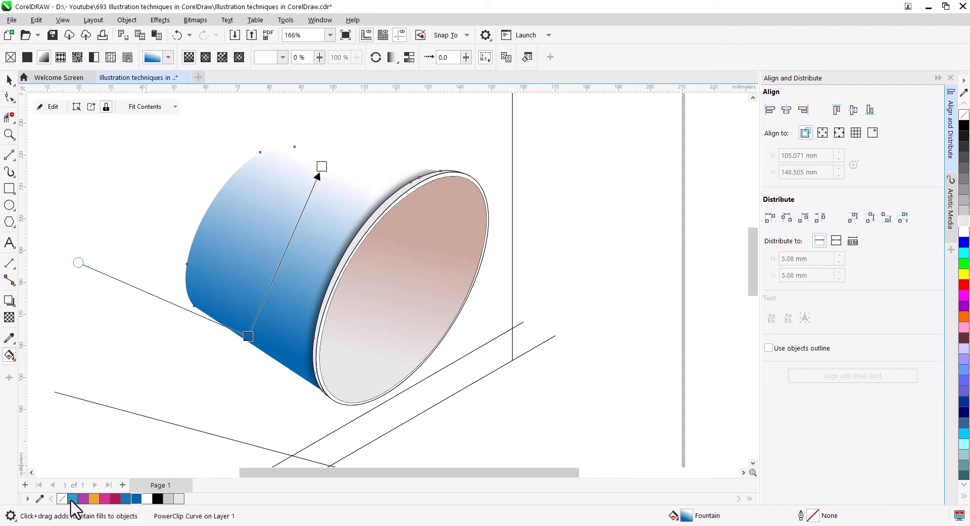
left_click(322, 167)
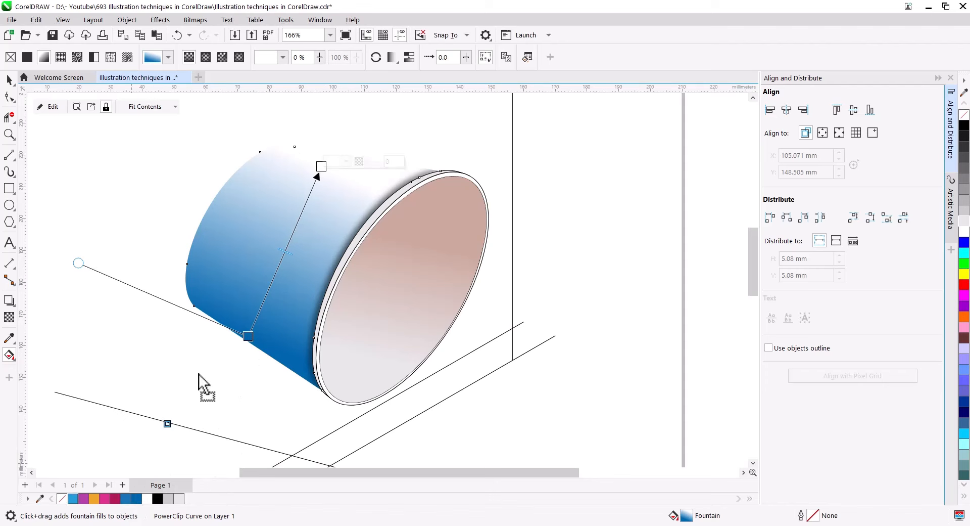
left_click_drag(199, 376, 321, 167)
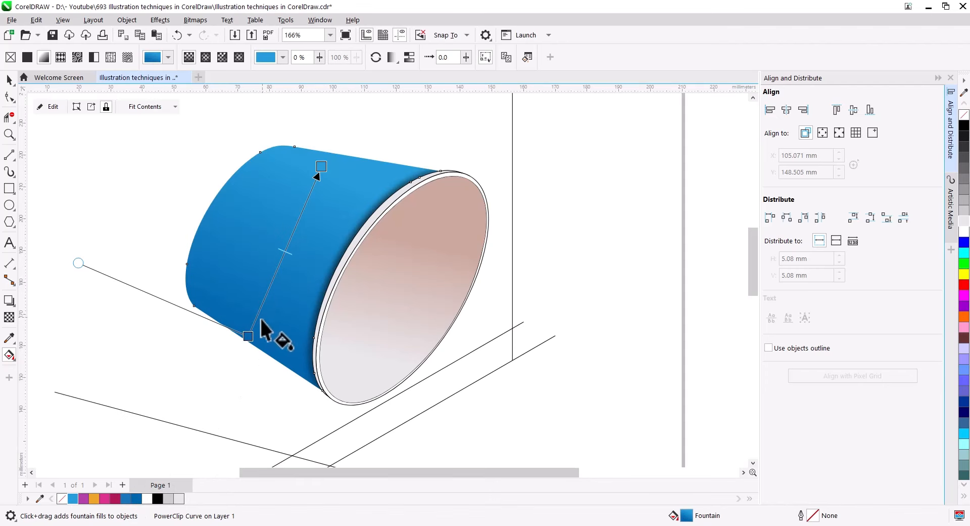
left_click_drag(248, 336, 259, 310)
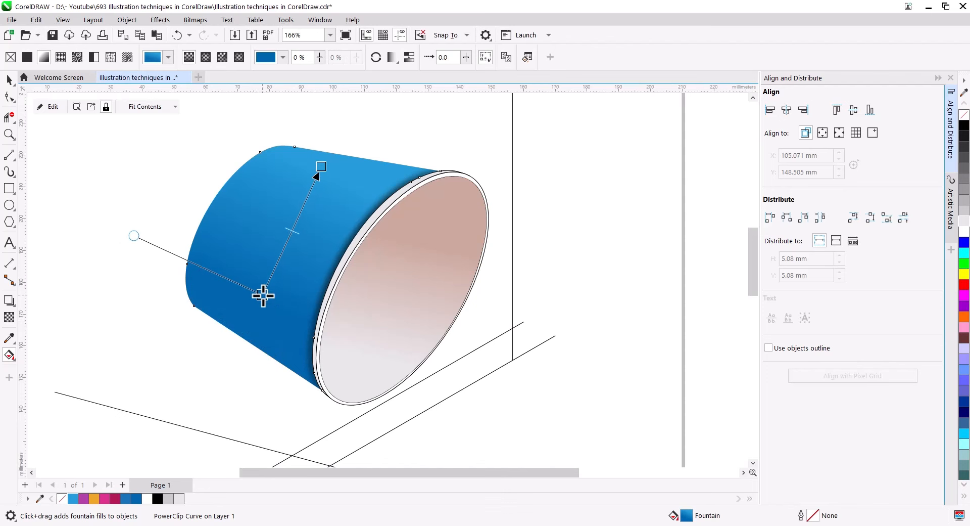
left_click(9, 80)
left_click(615, 310)
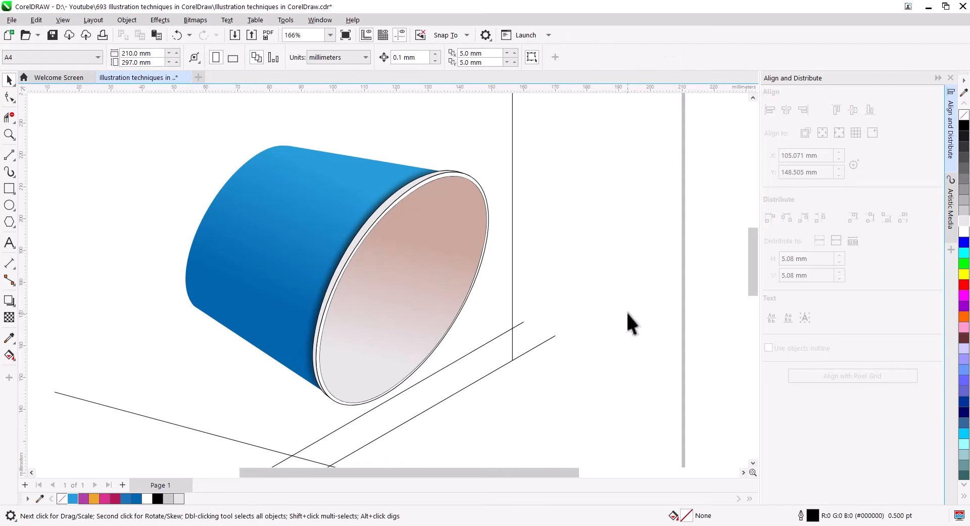
left_click(340, 238)
left_click(639, 278)
Copy the blue body about 1.9 mm to the right and 1.1 mm up, giving the copy a black outline.
left_click(232, 277)
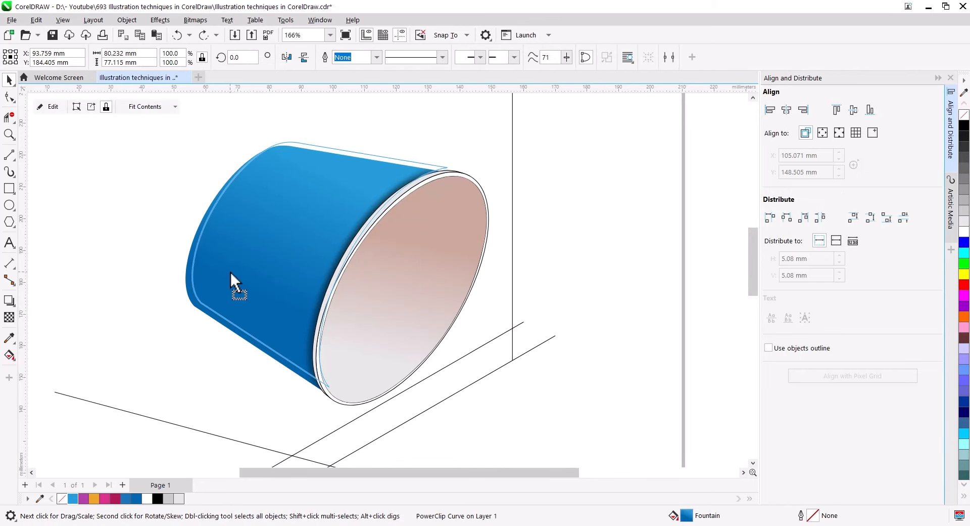
right_click(230, 272)
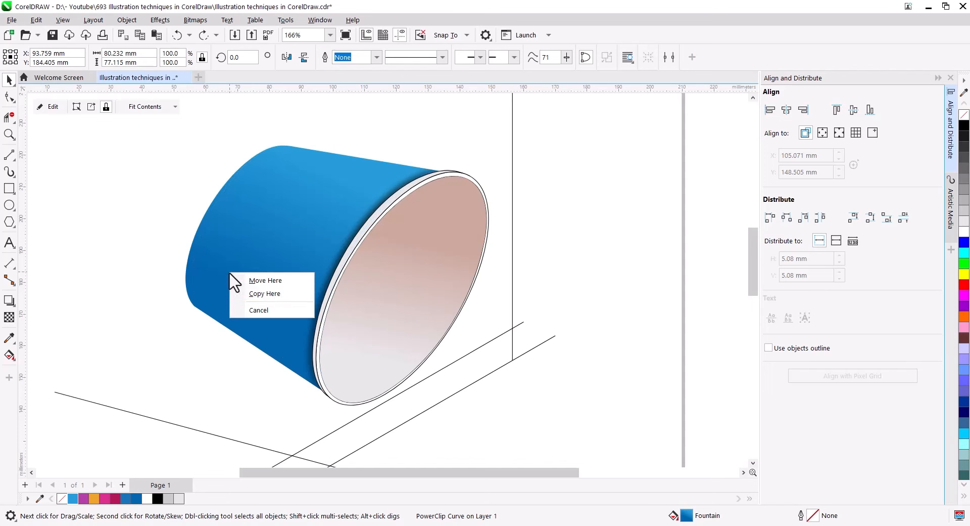
left_click(269, 294)
right_click(965, 127)
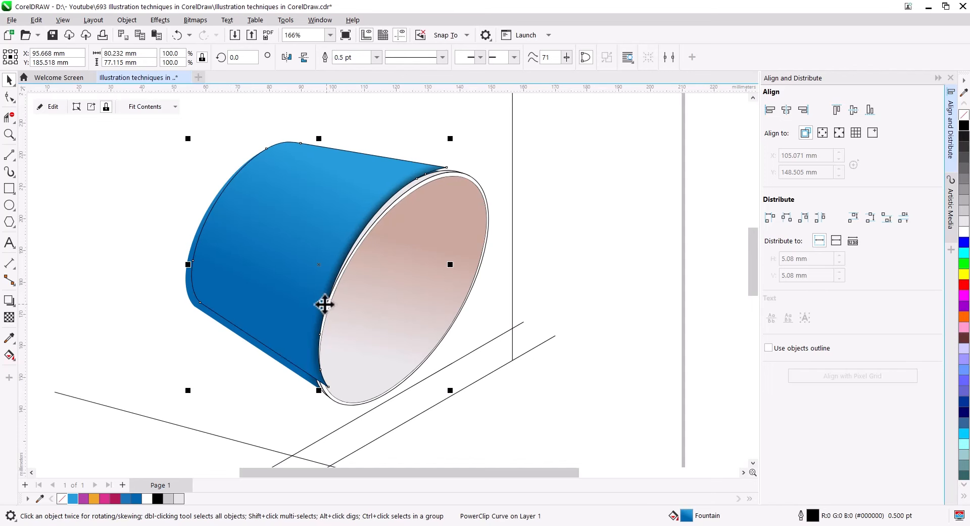
Create a black strip with Smart Fill along the body's back and lower edges, and delete the offset body copy.
left_click(10, 355)
left_click(45, 371)
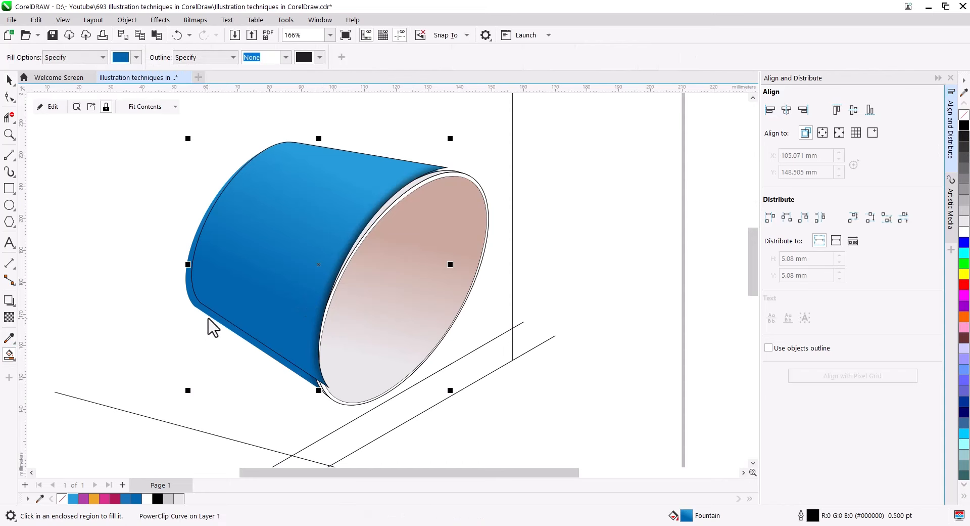
left_click(210, 316)
left_click(9, 79)
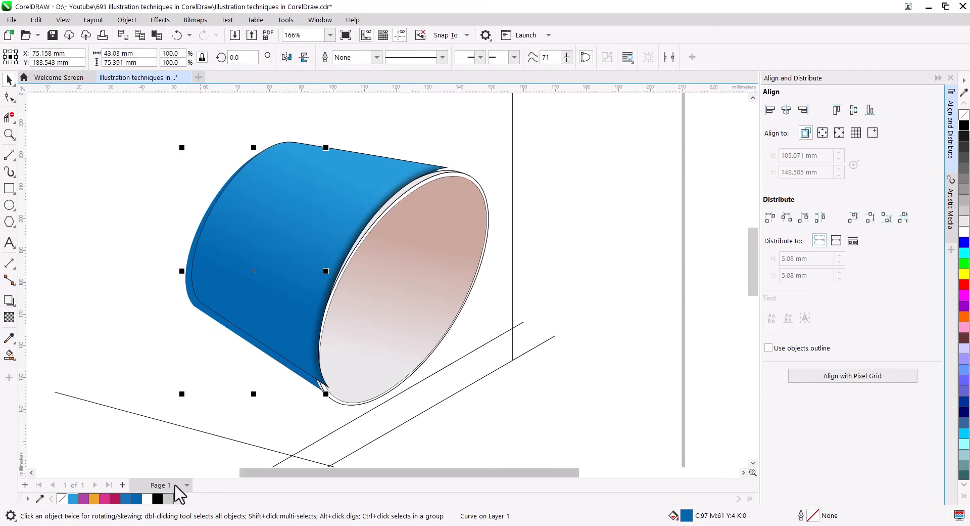
left_click(158, 498)
left_click(304, 338)
key("Delete")
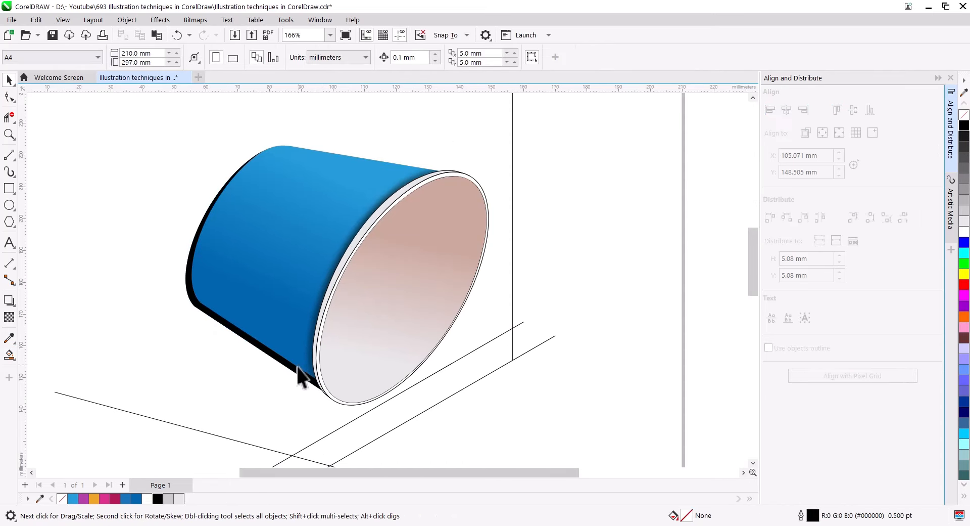
Apply a Gaussian Blur with a radius of 51 pixels to the black edge strip.
left_click(294, 368)
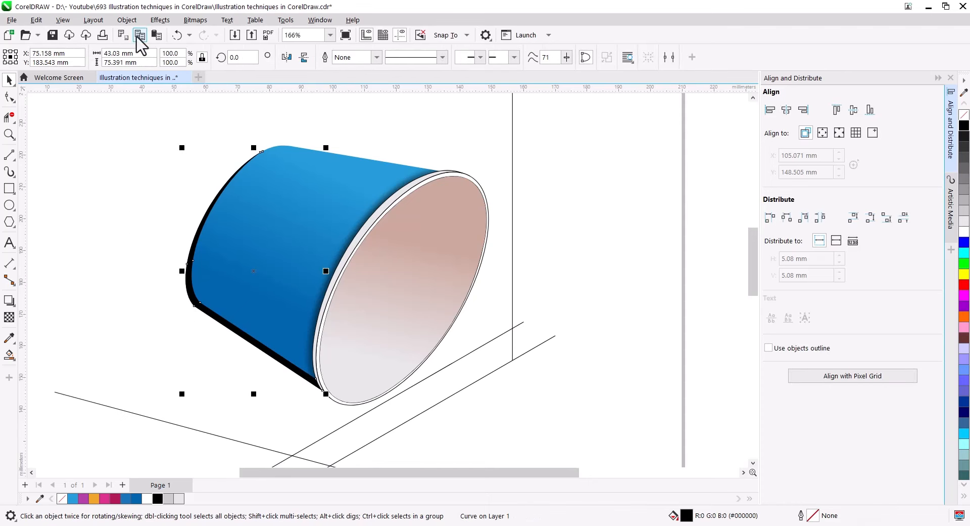
left_click(161, 21)
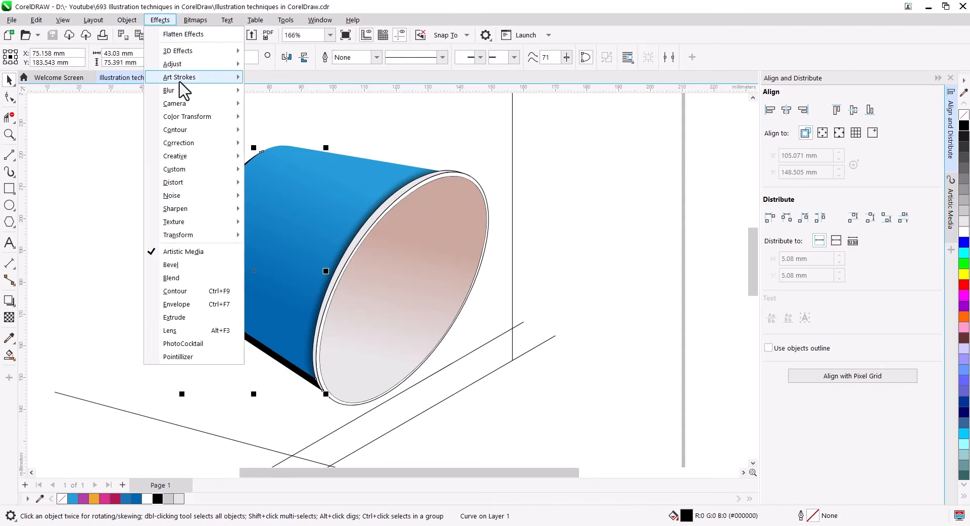
mouse_move(182, 90)
left_click(283, 135)
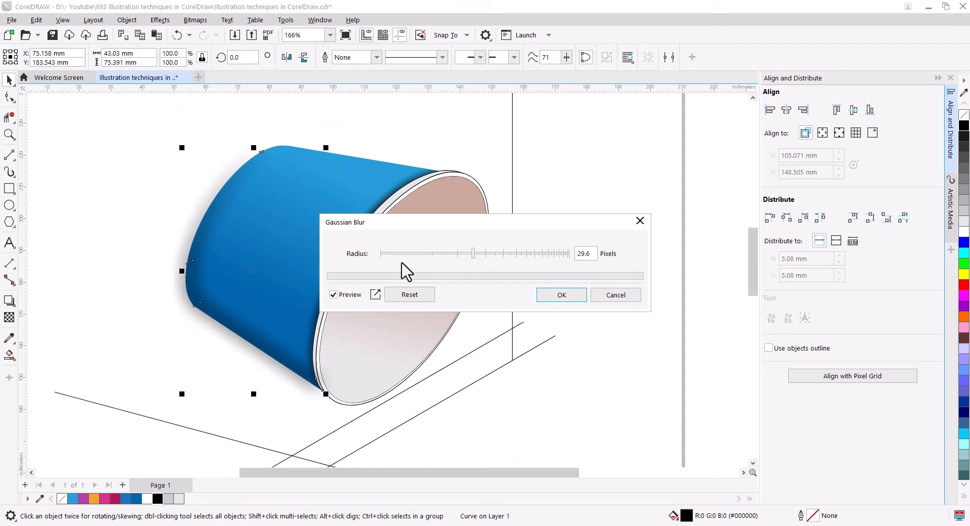
left_click_drag(463, 256, 497, 253)
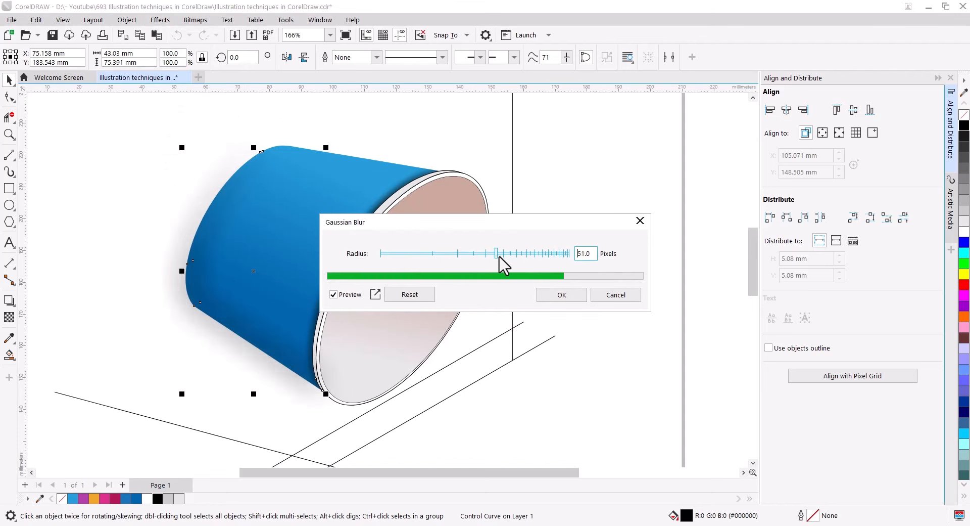
left_click(559, 295)
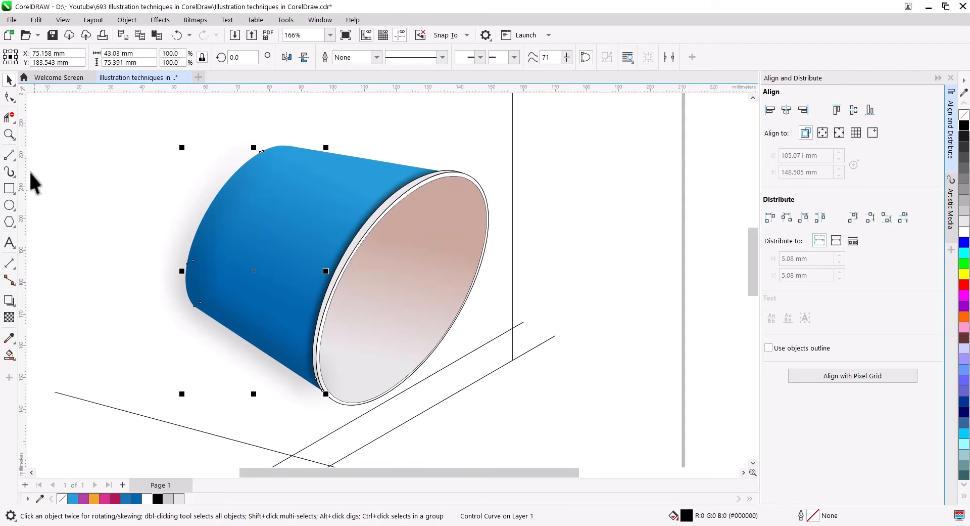
Reshape the blurred strip by moving its outer nodes away from the body's back and lower edges, widening the shadow.
left_click(9, 96)
left_click_drag(195, 304, 172, 336)
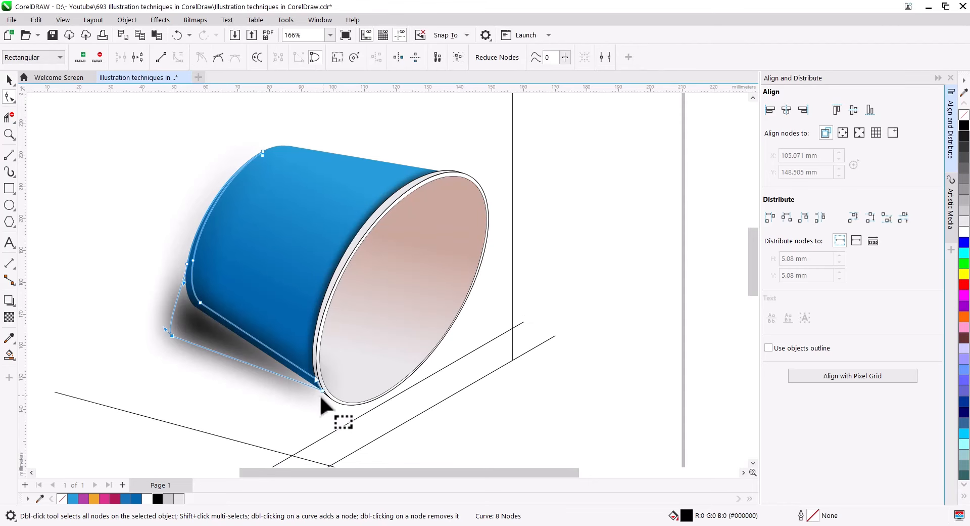
left_click_drag(324, 393, 332, 408)
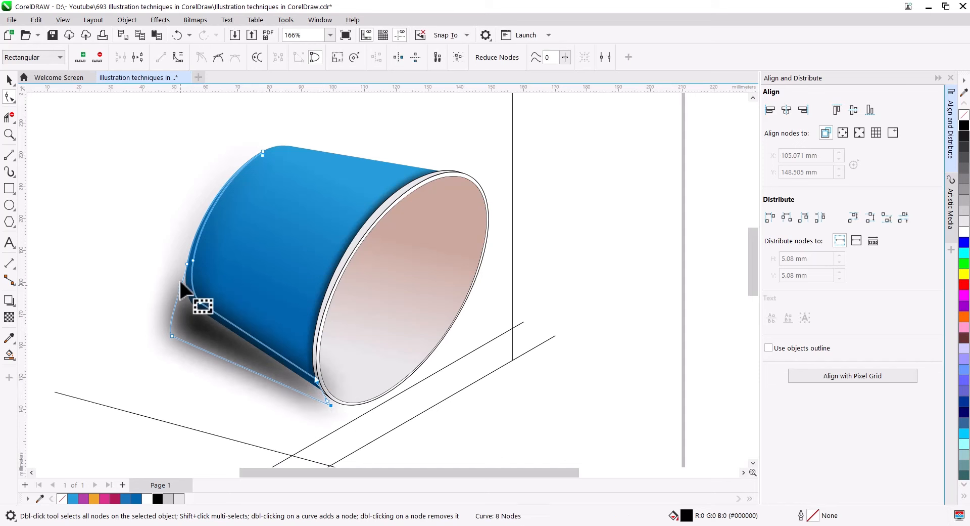
left_click_drag(186, 262, 171, 249)
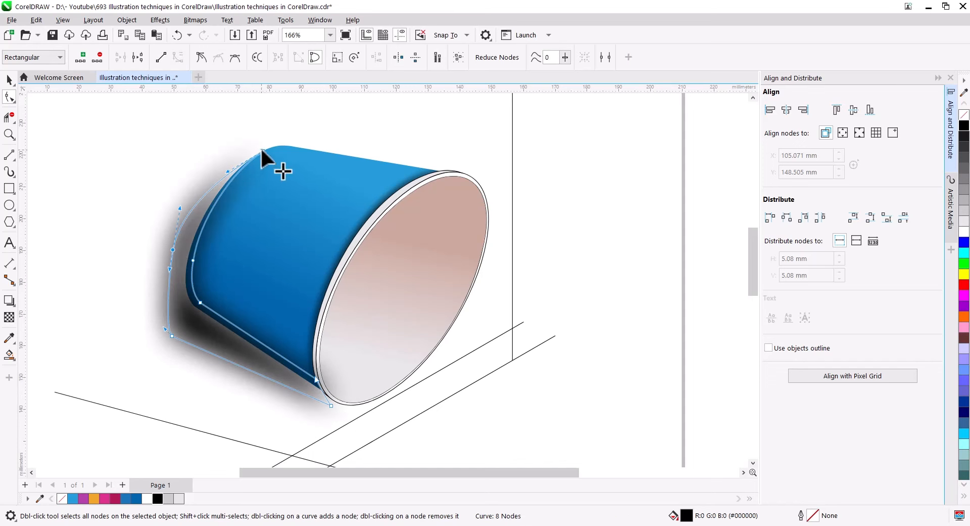
left_click_drag(263, 152, 254, 149)
scroll(262, 153, "up", 3)
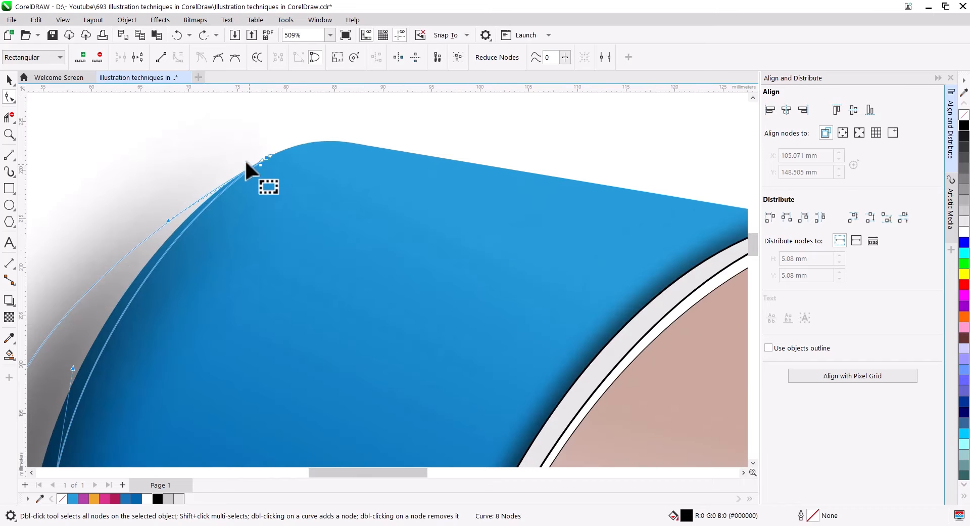
left_click(244, 183)
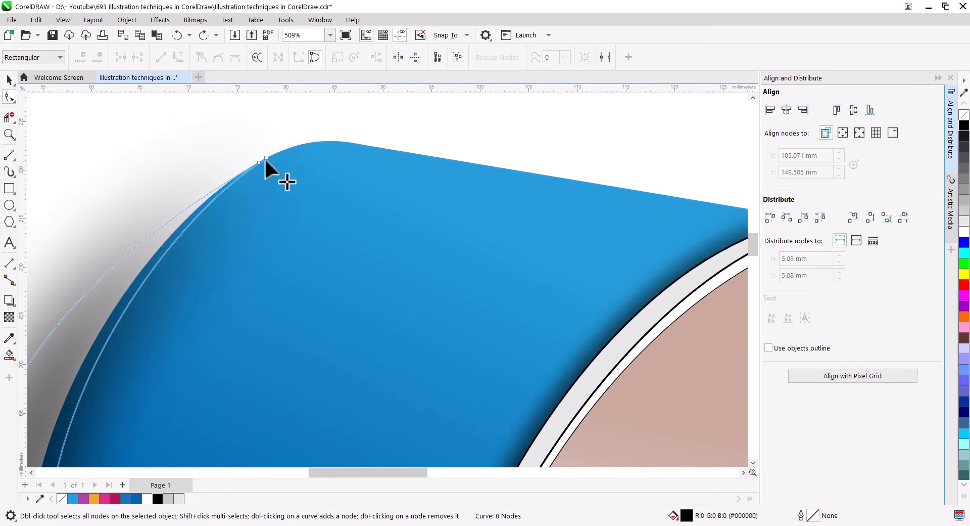
left_click_drag(266, 158, 237, 146)
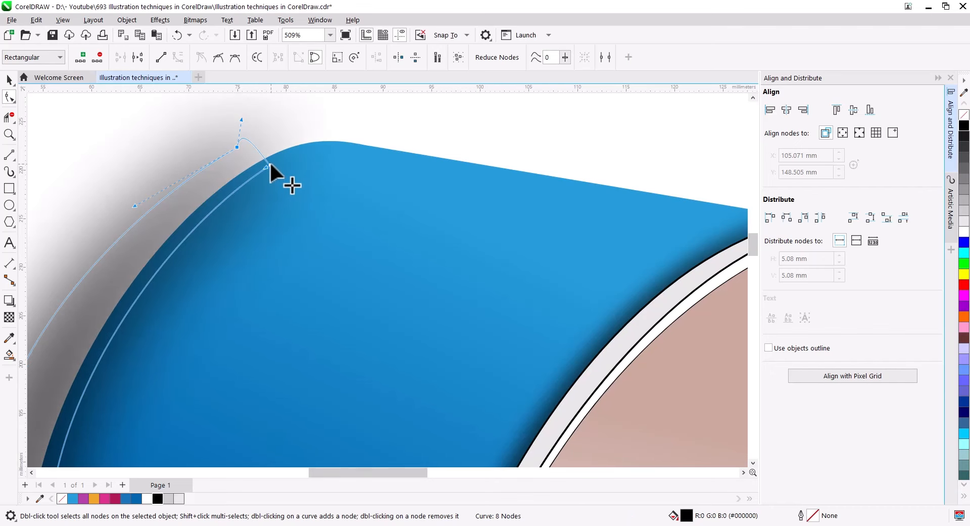
scroll(222, 253, "down", 4)
left_click_drag(232, 298, 287, 225)
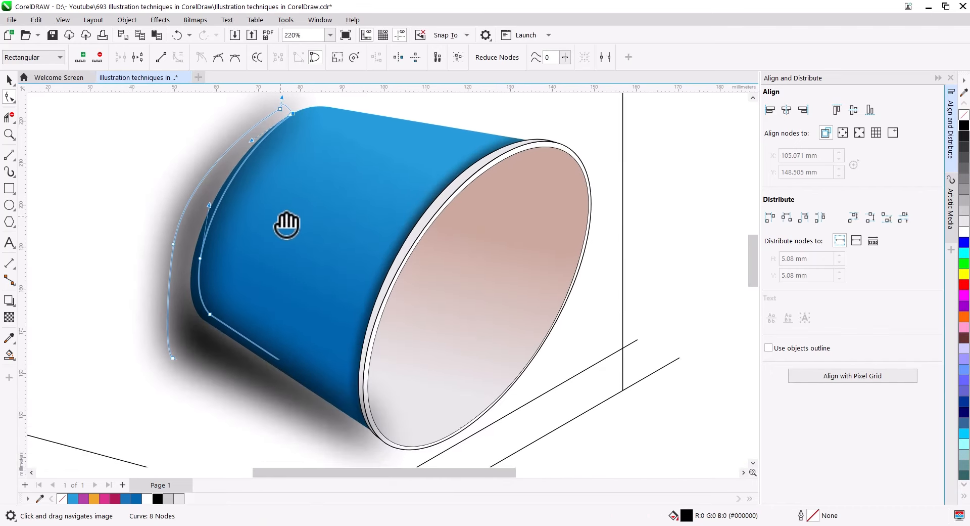
Apply a uniform transparency of 33 to the blurred black shadow.
left_click(9, 79)
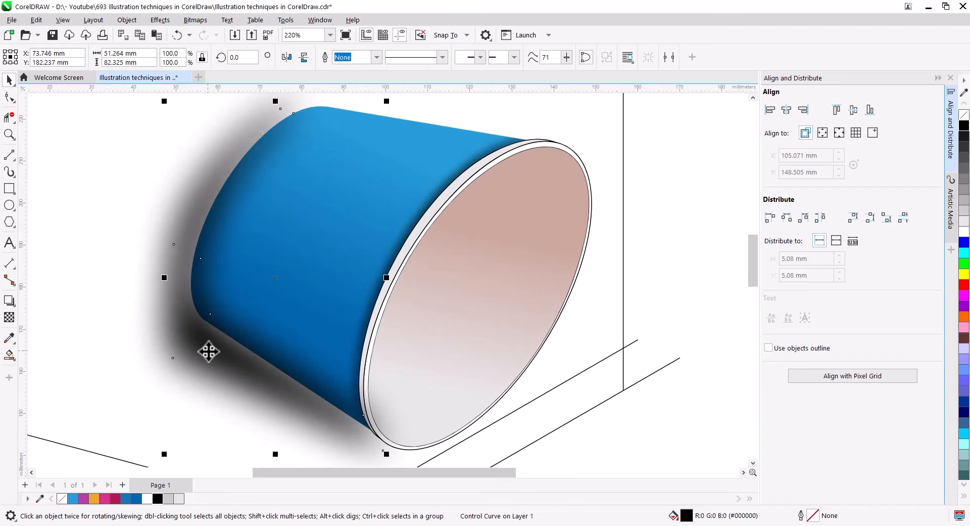
left_click(9, 317)
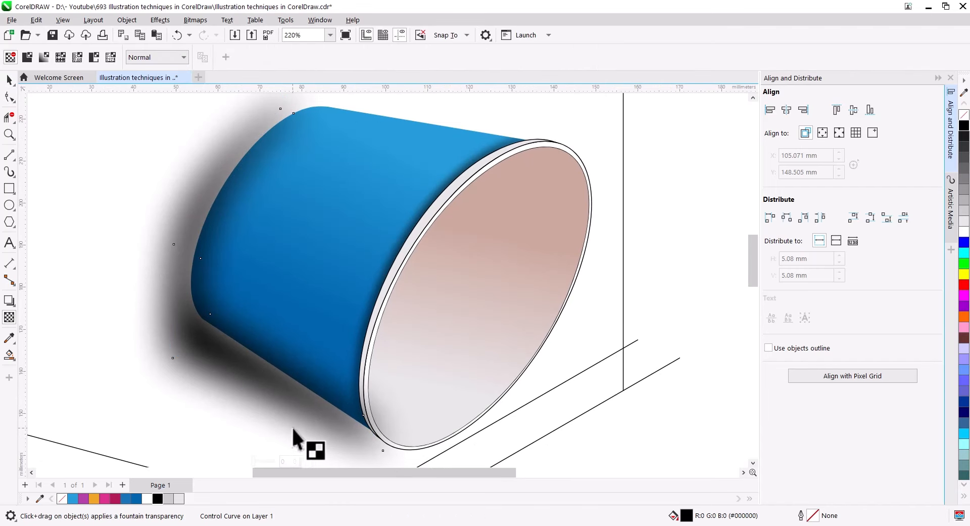
scroll(293, 429, "down", 1)
left_click(262, 458)
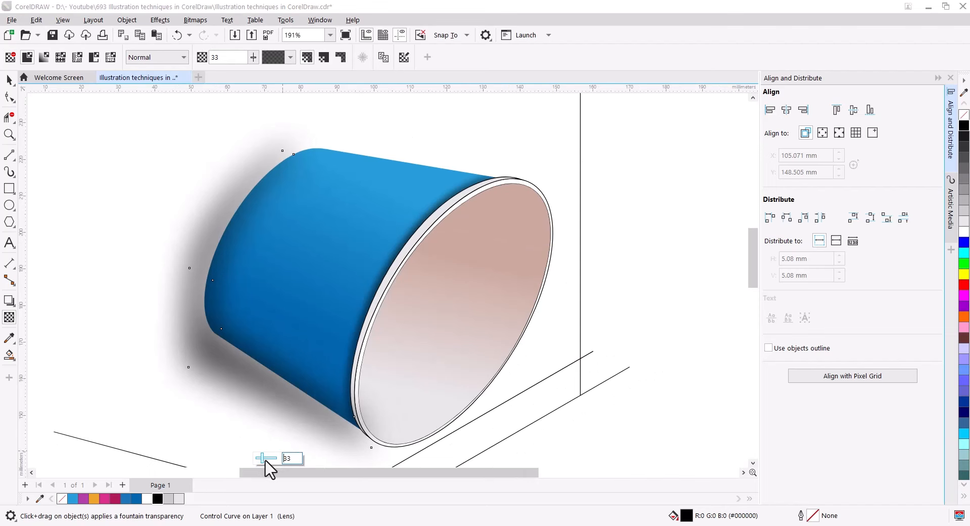
PowerClip the blurred shadow inside the blue body.
left_click(9, 79)
right_click(216, 249)
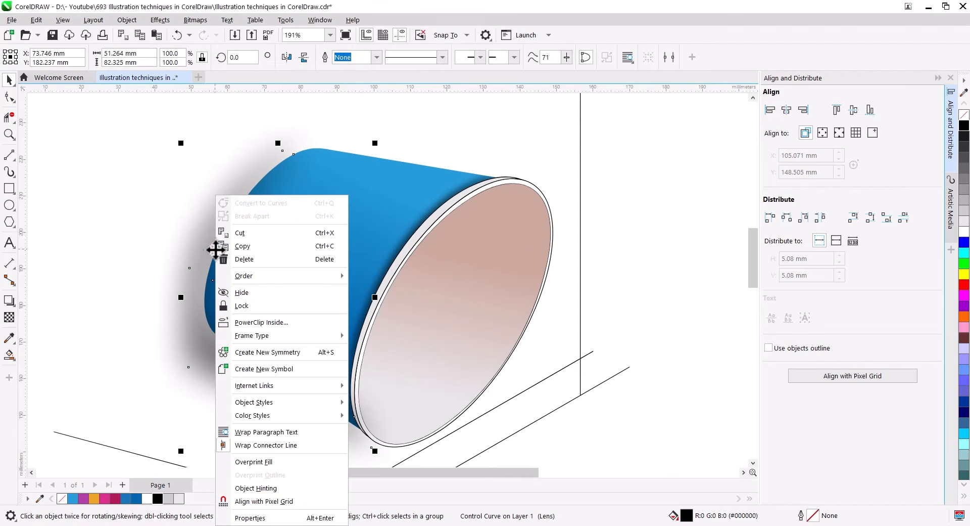
left_click(261, 322)
left_click(434, 177)
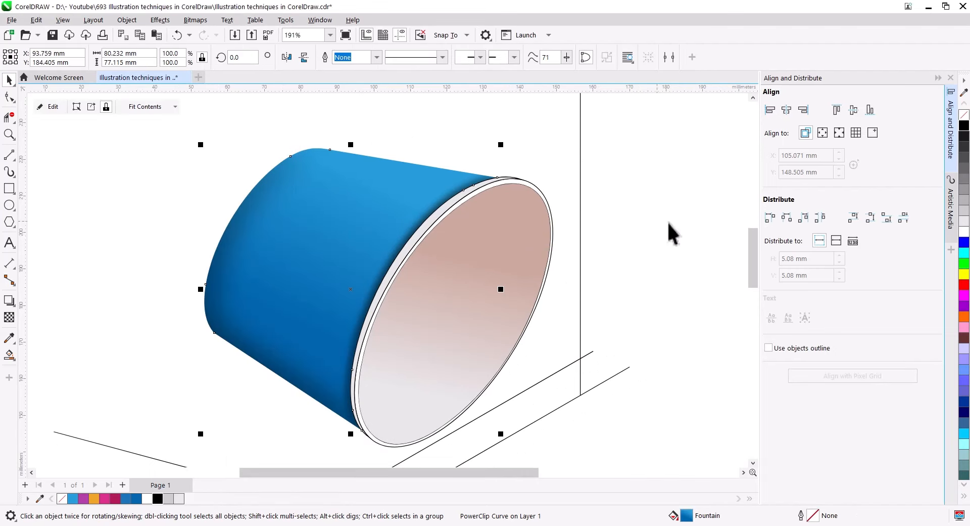
Draw a freehand curve about 80 mm wide and 13 mm high across the upper part of the body, extending past the rim.
scroll(347, 278, "down", 3)
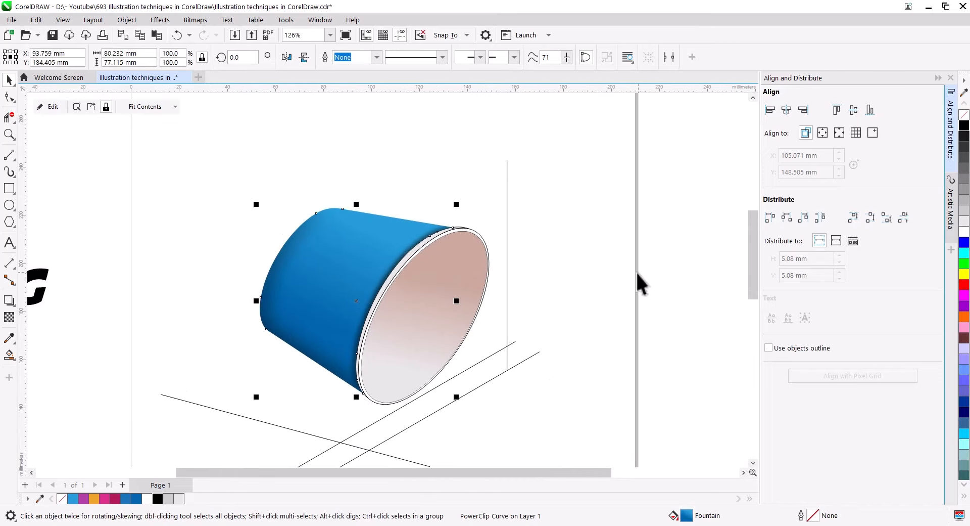
scroll(503, 336, "up", 1)
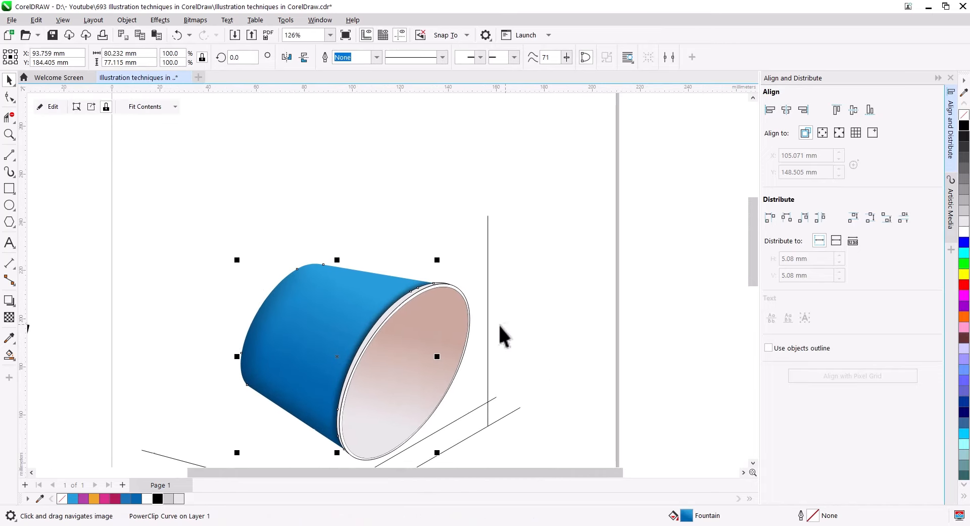
left_click(10, 157)
left_click(38, 153)
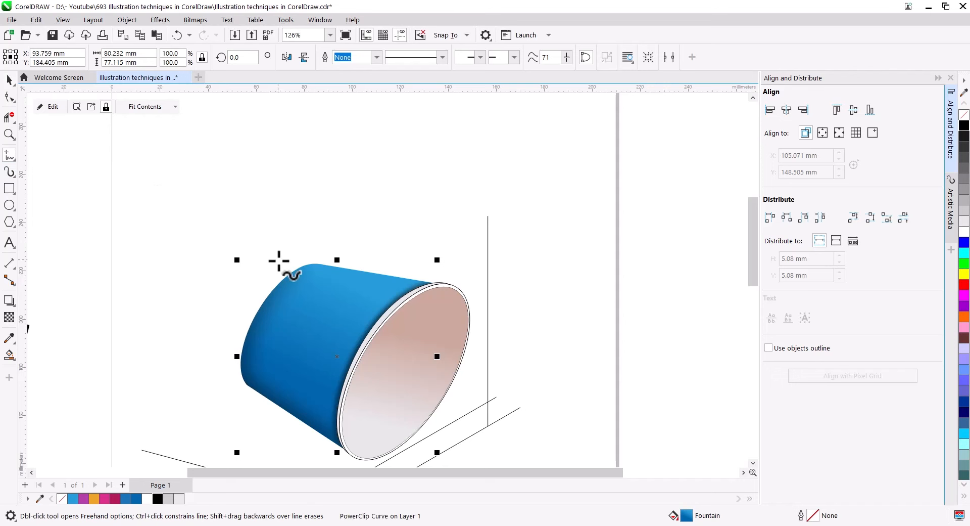
mouse_move(285, 259)
left_mouse_down()
mouse_move(344, 290)
mouse_move(477, 286)
left_mouse_up()
Create a white highlight shape with Smart Fill between the freehand curve and the body's upper edge, and delete the curve.
left_click(10, 355)
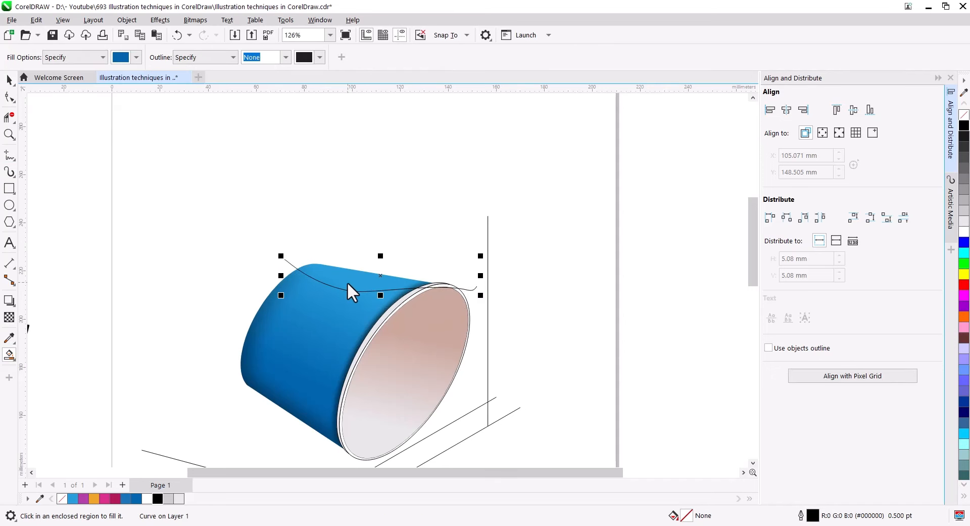
left_click(347, 281)
key("space")
left_click(290, 265)
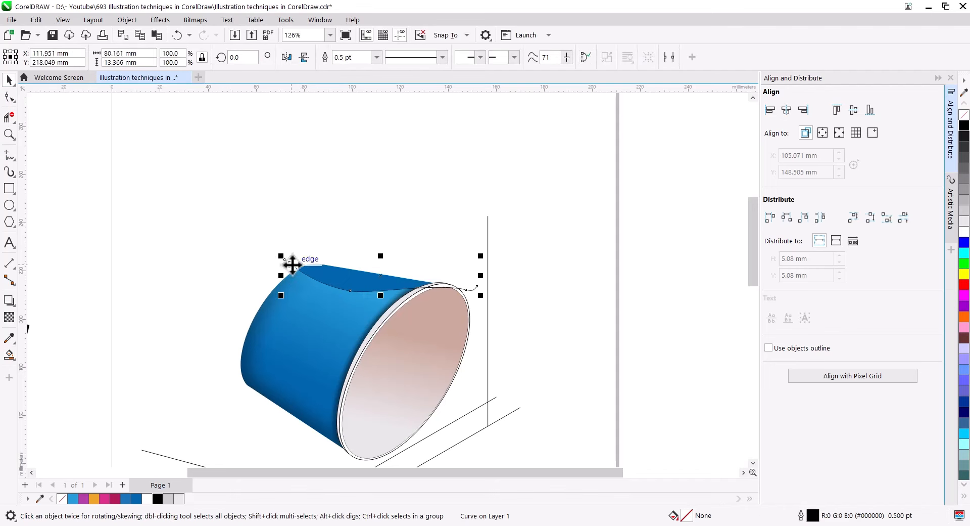
key("Delete")
left_click(348, 281)
left_click(963, 232)
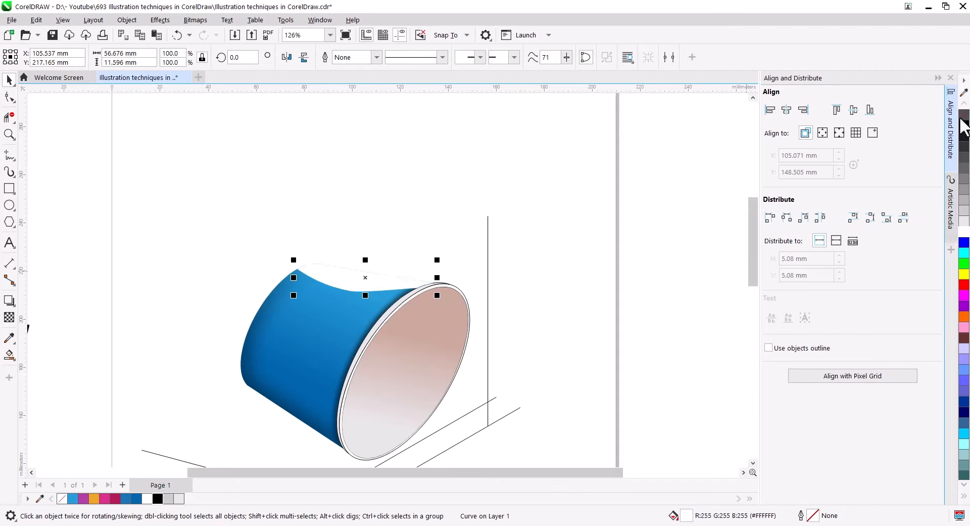
Apply a Gaussian Blur with a radius of 34.6 pixels to the white highlight shape.
left_click(169, 20)
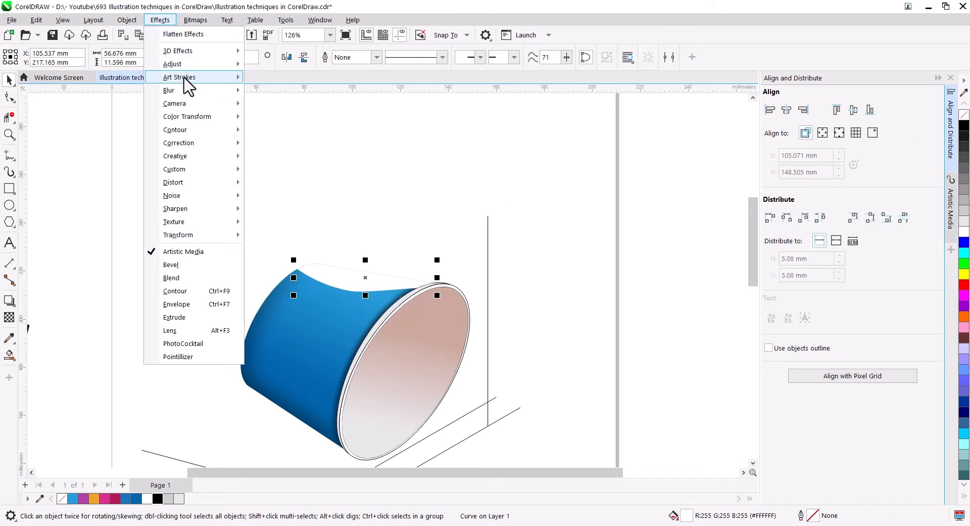
mouse_move(187, 80)
left_click(304, 137)
left_click_drag(466, 228, 660, 247)
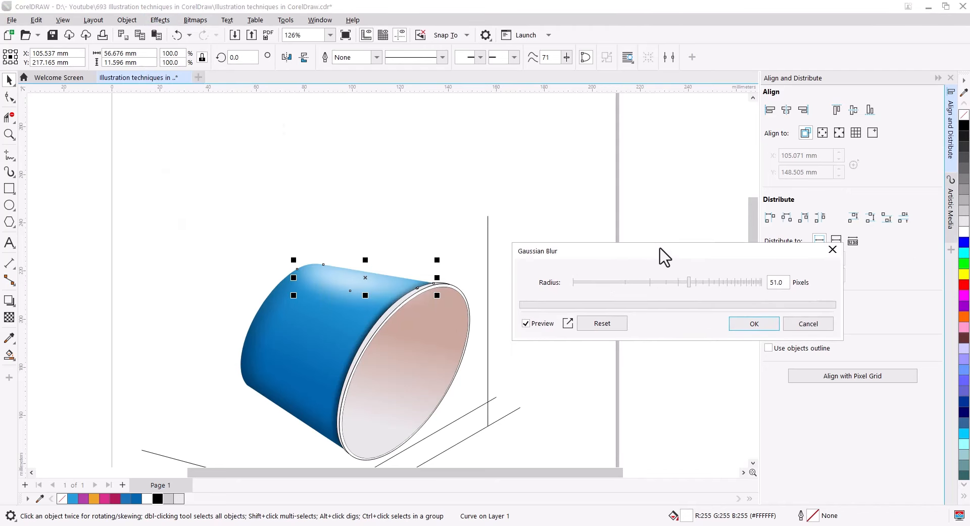
left_click(672, 283)
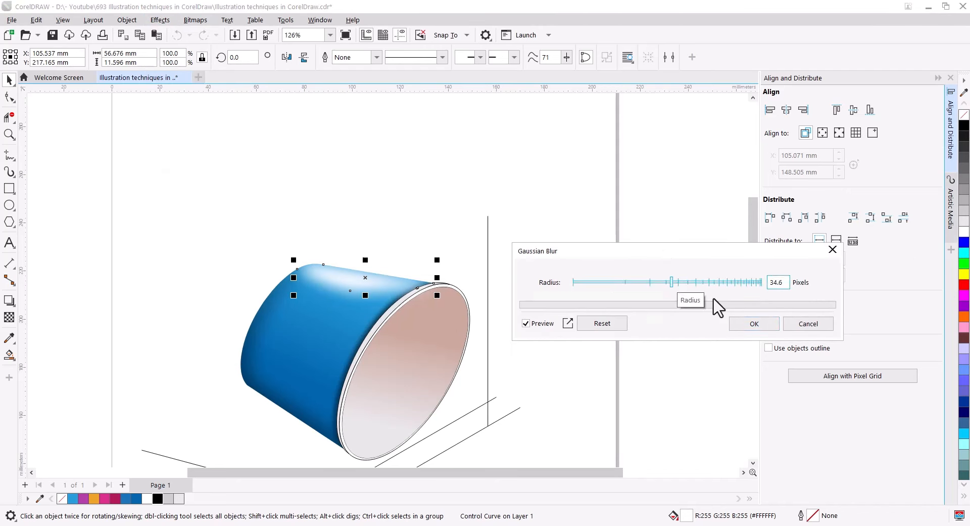
left_click(754, 323)
Shift the blurred highlight slightly beyond the body's upper edge and enlarge it to about 61 mm wide.
left_click_drag(372, 285, 378, 279)
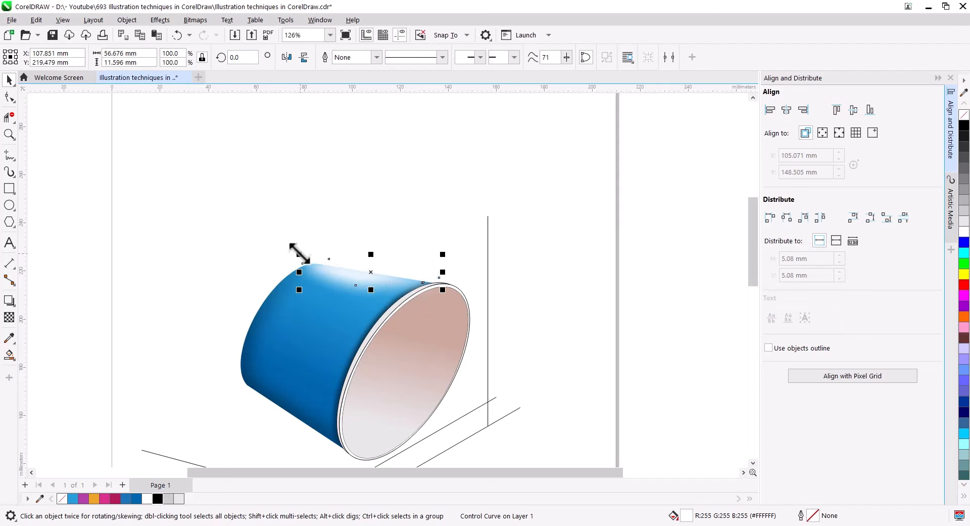
left_click_drag(300, 252, 295, 251)
left_click_drag(340, 282, 356, 287)
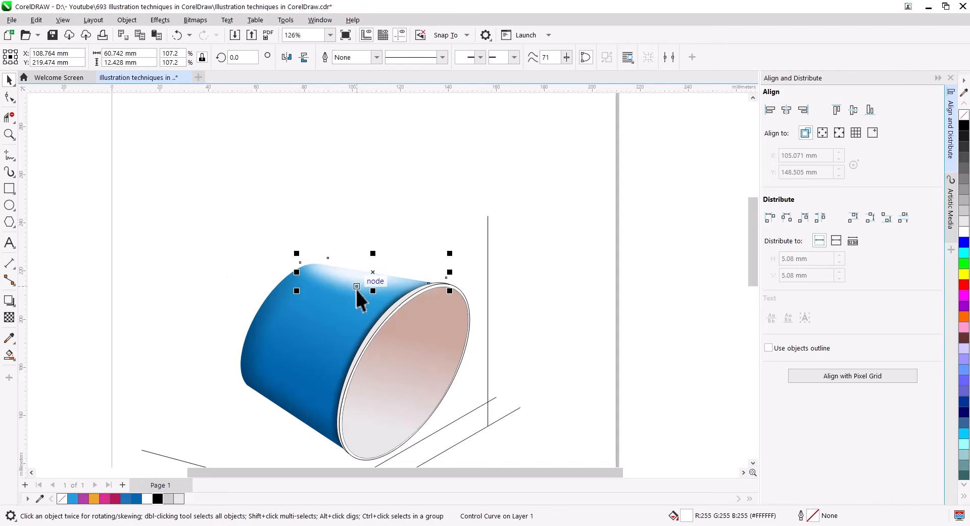
Reshape the highlight by adding a node on its lower edge, raising that edge, and extending its end node over the rim.
key("F10")
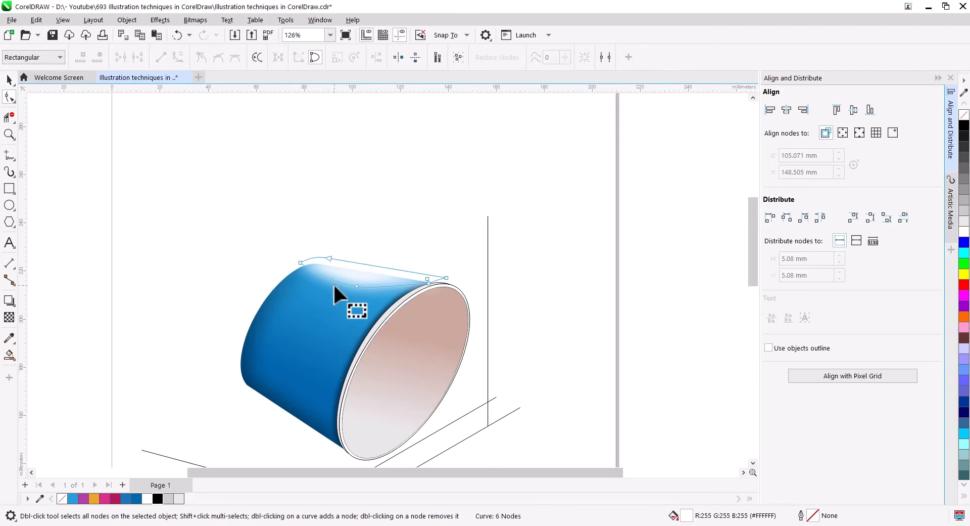
scroll(336, 293, "up", 4)
double_click(309, 263)
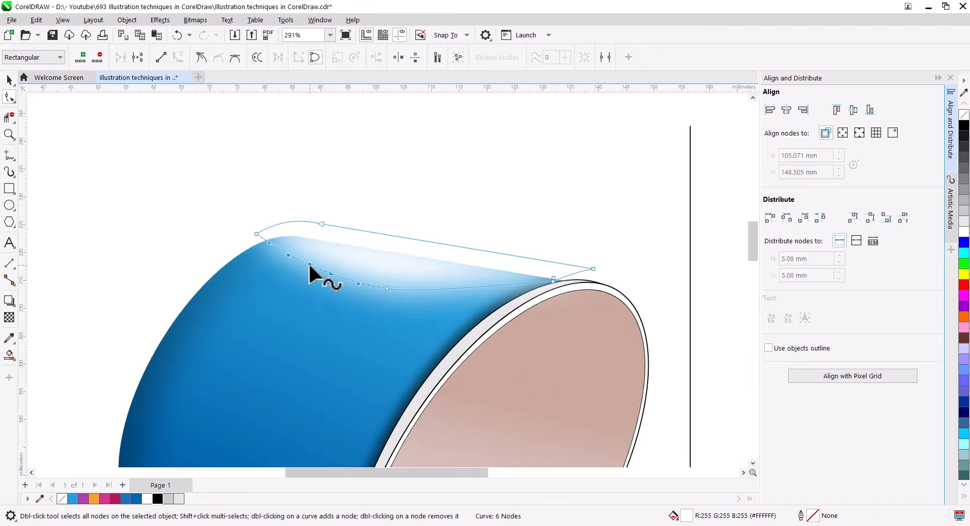
left_click_drag(309, 264, 313, 249)
left_click_drag(380, 289, 397, 277)
left_click_drag(556, 280, 581, 283)
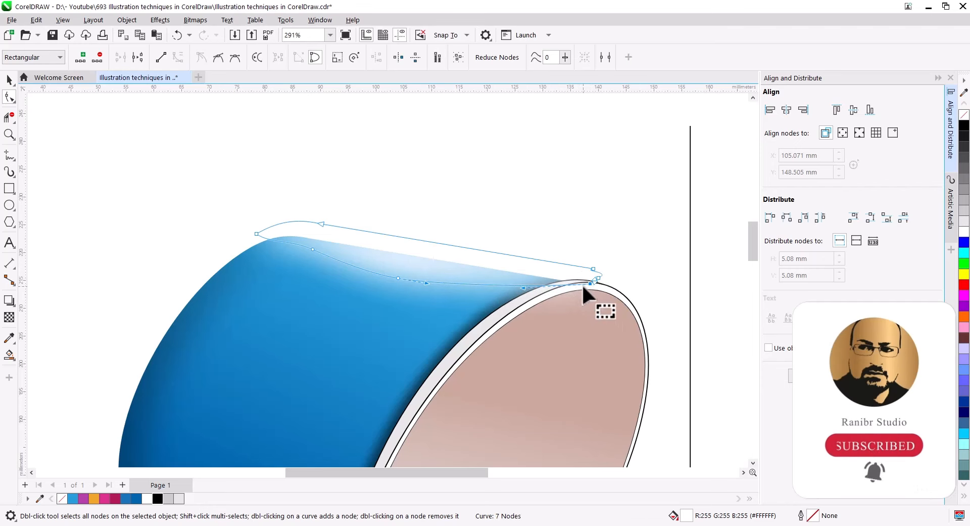
PowerClip the blurred white highlight inside the blue body.
left_click(9, 80)
right_click(393, 244)
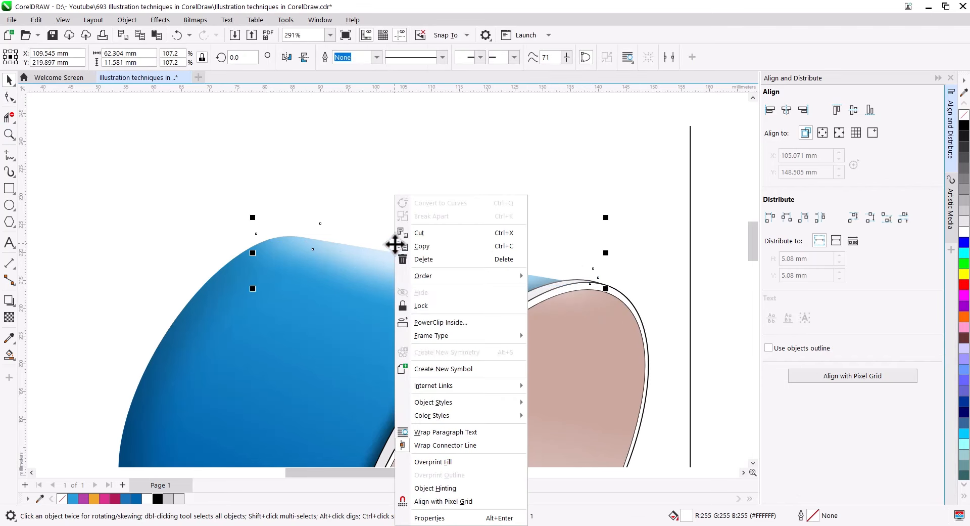
left_click(434, 321)
left_click(261, 358)
left_click(529, 234)
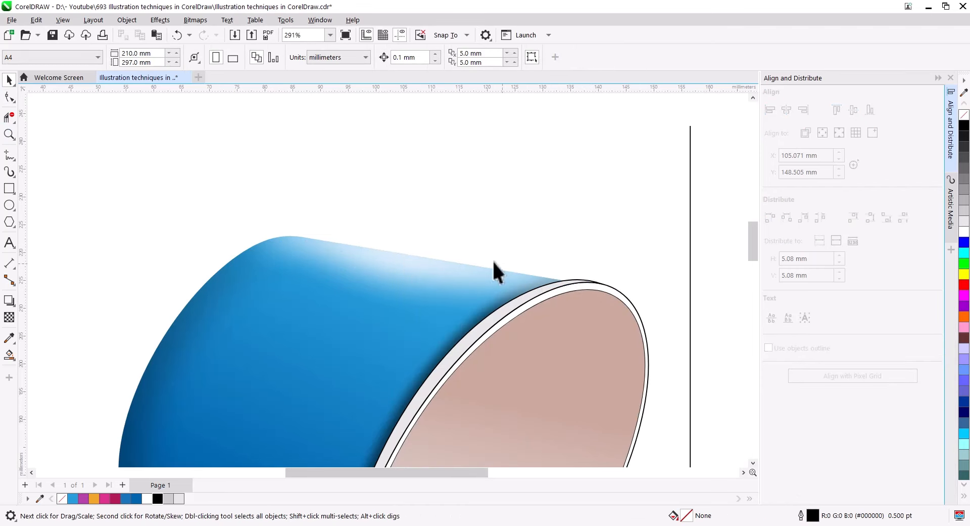
Remove the outlines from the cylinder's body, rim and inner ellipse.
scroll(492, 259, "down", 3)
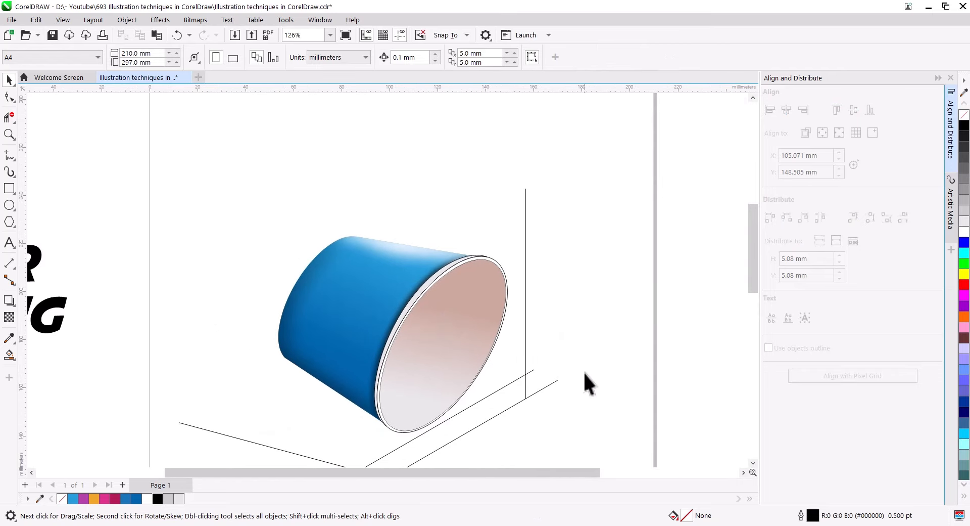
scroll(583, 371, "down", 1)
left_click_drag(239, 187, 240, 188)
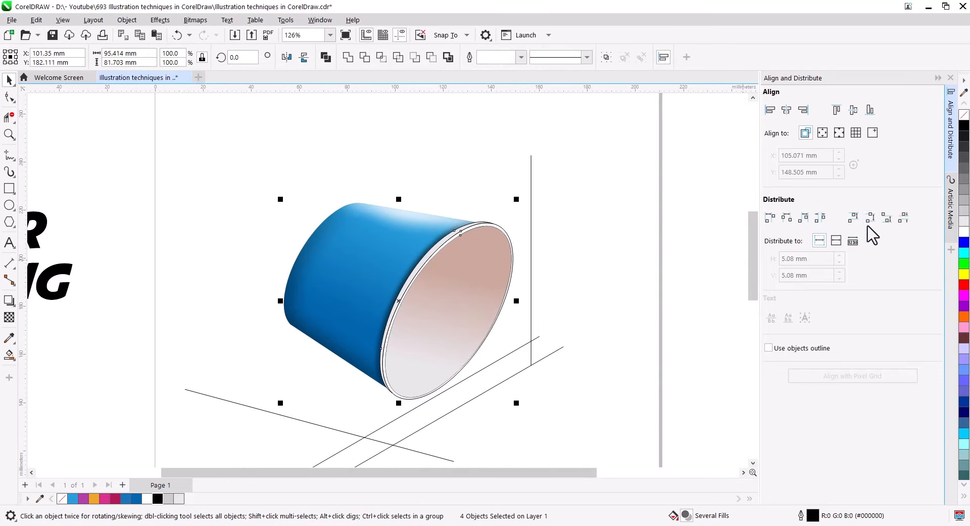
left_click(508, 345)
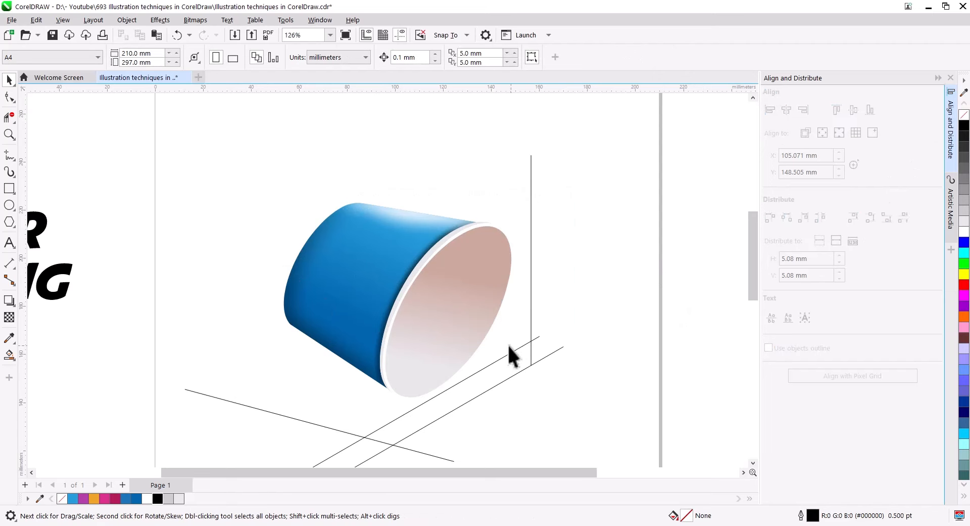
Convert the narrow shadow along the rim, inside the blue body's PowerClip, to a 300 dpi bitmap.
scroll(397, 332, "up", 2)
left_click(401, 238)
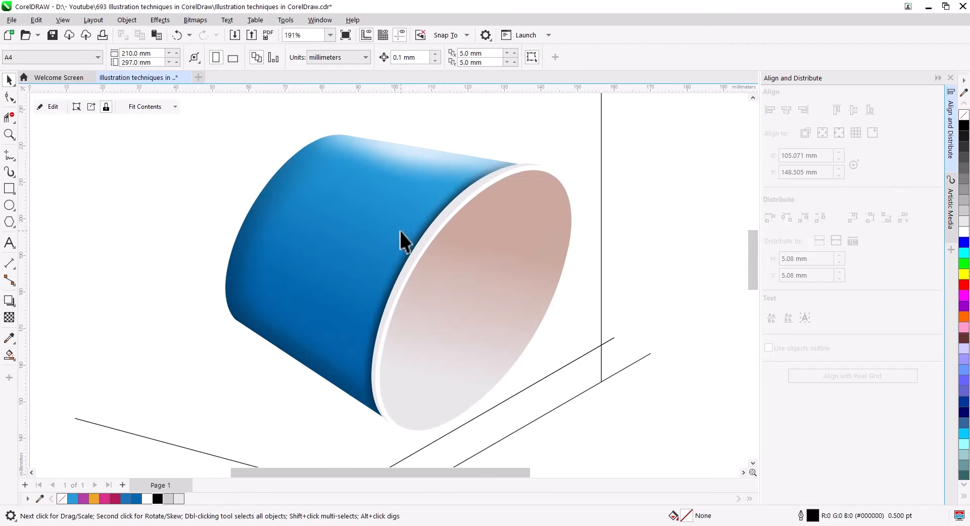
left_click(43, 106)
left_click(403, 251)
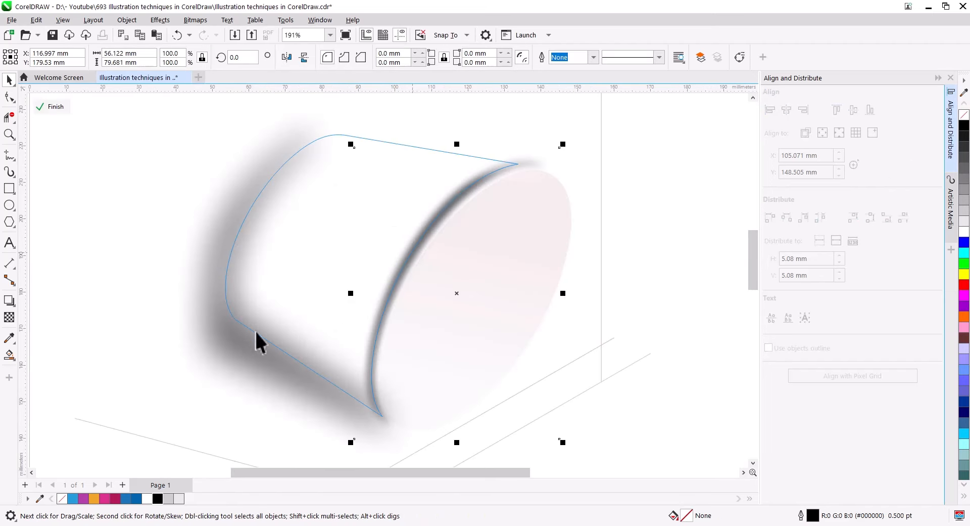
left_click(197, 20)
left_click(215, 33)
left_click(496, 330)
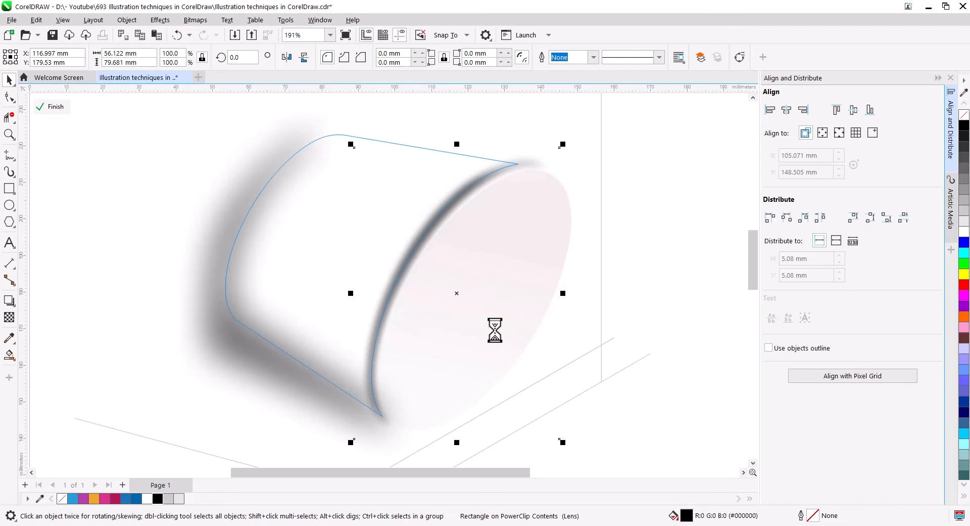
Apply a uniform transparency of 38 to the rim shadow bitmap and finish editing the PowerClip.
left_click(9, 317)
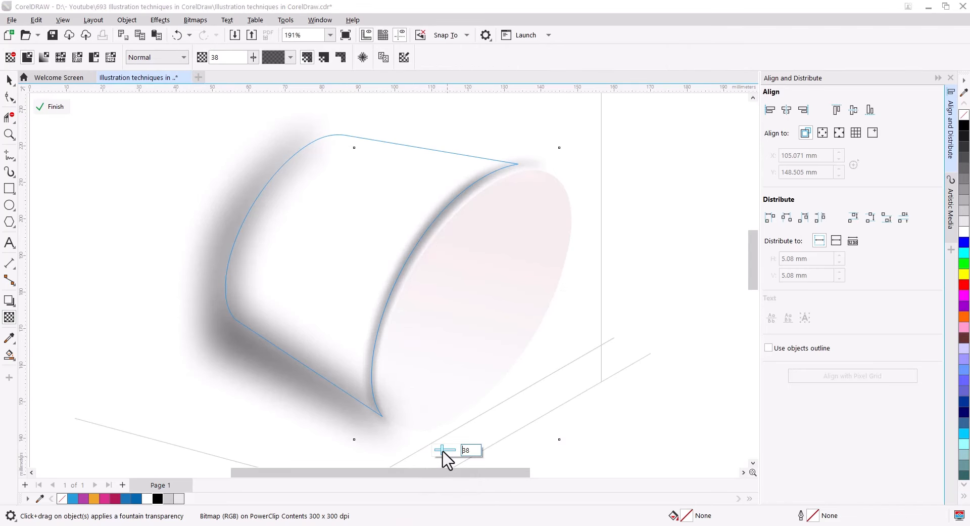
left_click(9, 80)
left_click(44, 106)
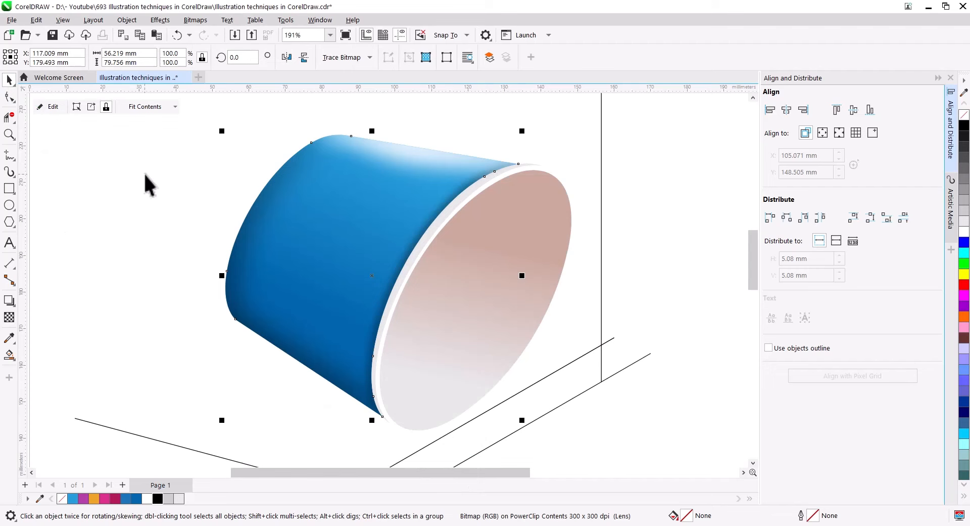
Draw a wavy freehand curve about 18 mm wide and 52 mm high down the inner ellipse, with two small closed blobs beside it.
left_click(657, 199)
scroll(380, 244, "down", 1)
left_click_drag(444, 317, 402, 297)
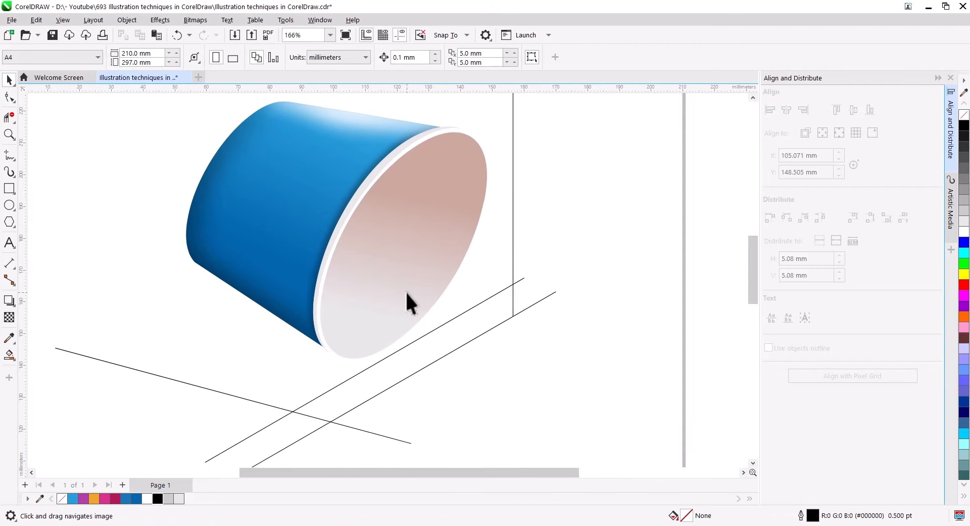
scroll(407, 303, "up", 2)
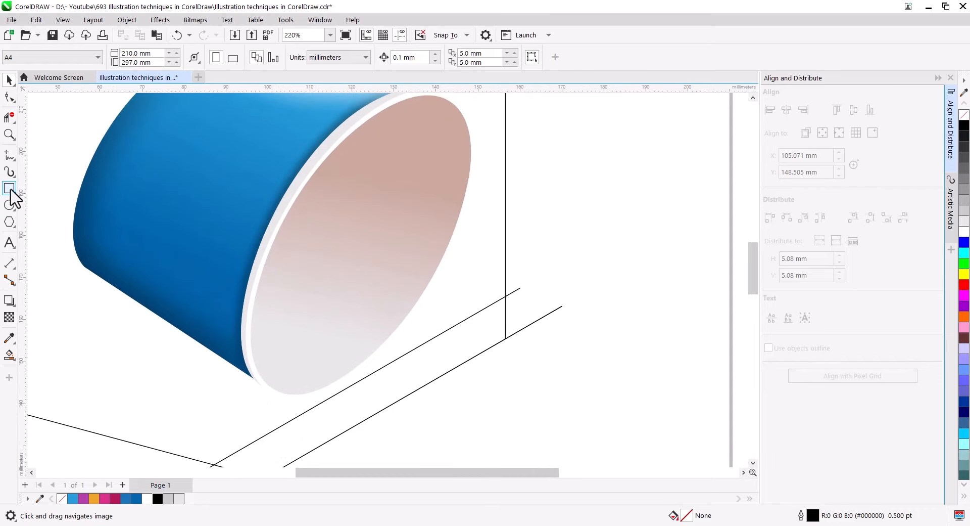
key("F5")
left_click_drag(335, 137, 379, 174)
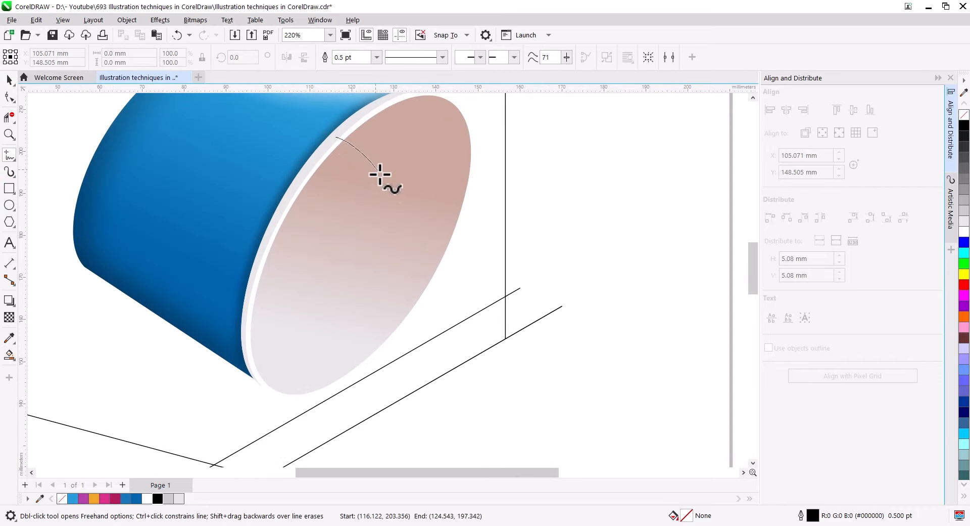
left_click_drag(409, 259, 382, 357)
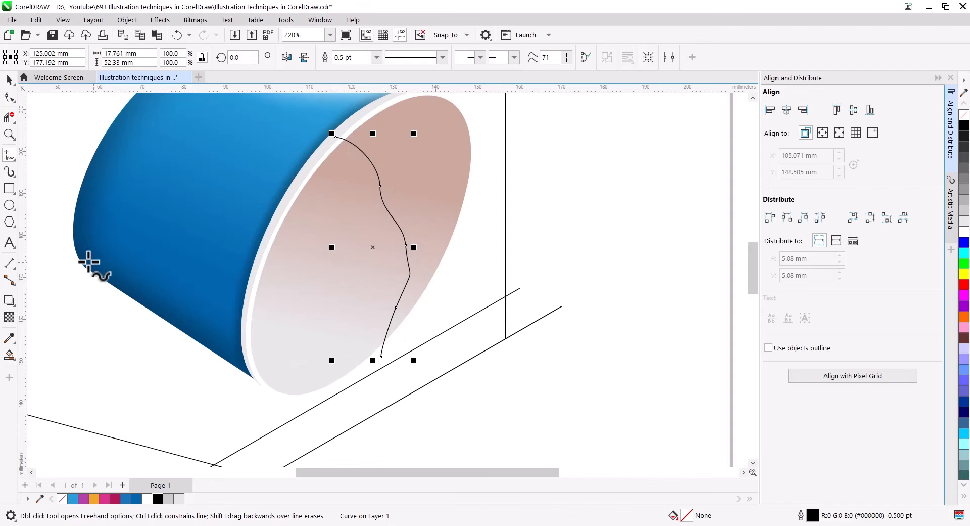
mouse_move(405, 148)
left_mouse_down()
mouse_move(395, 178)
mouse_move(424, 164)
mouse_move(407, 148)
left_mouse_up()
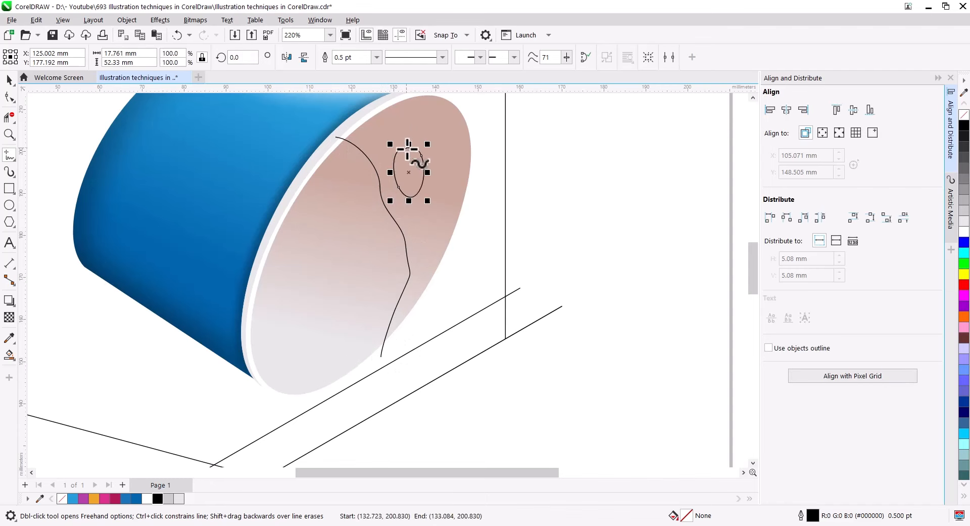
left_click_drag(428, 211, 426, 211)
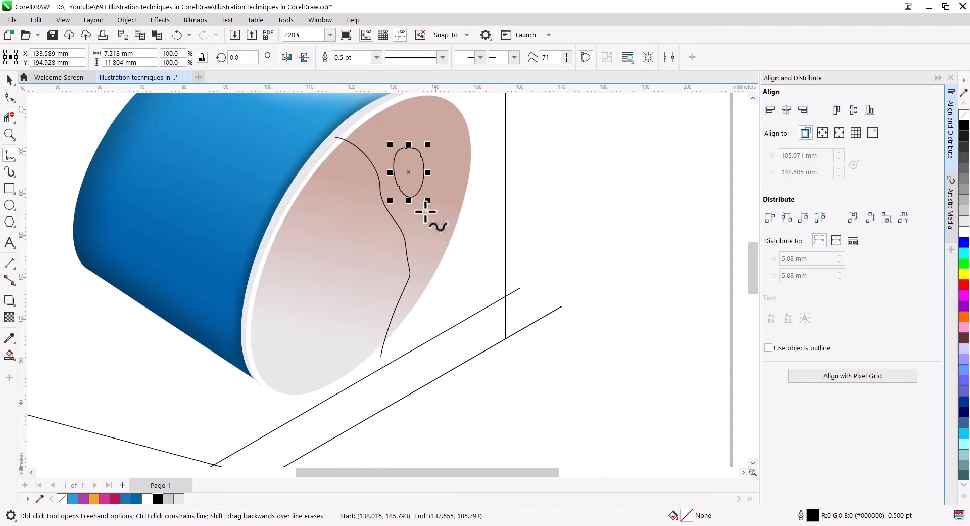
Draw a second freehand curve about 35 mm wide and 17 mm high across the lower opening, and Smart Fill the area between the curves.
left_click(9, 355)
left_click(9, 154)
left_click_drag(369, 367, 223, 296)
left_click(9, 355)
left_click(318, 243)
key("space")
Delete the two guide curves and remove surplus nodes along the outer edge of the filled splash shape.
left_click(226, 302)
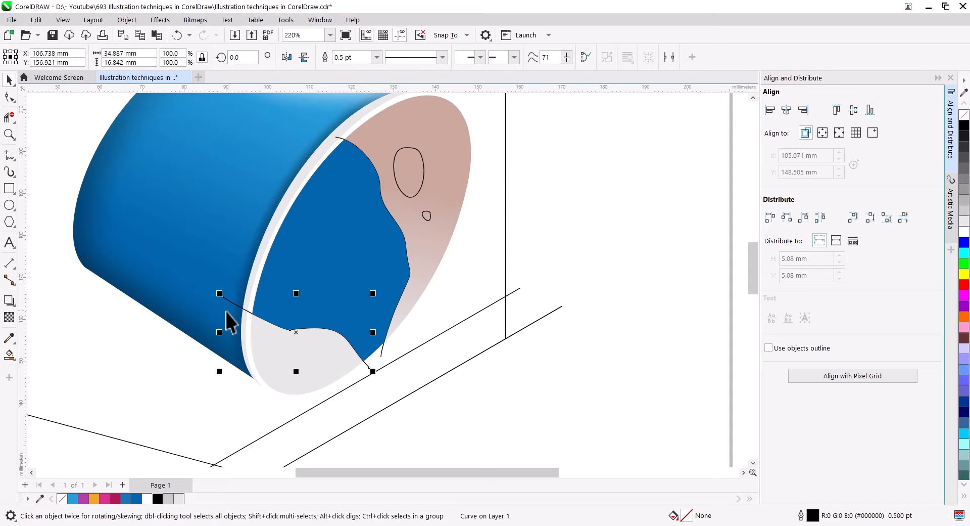
key("Delete")
left_click(324, 278)
left_click(9, 97)
left_click_drag(465, 338, 384, 238)
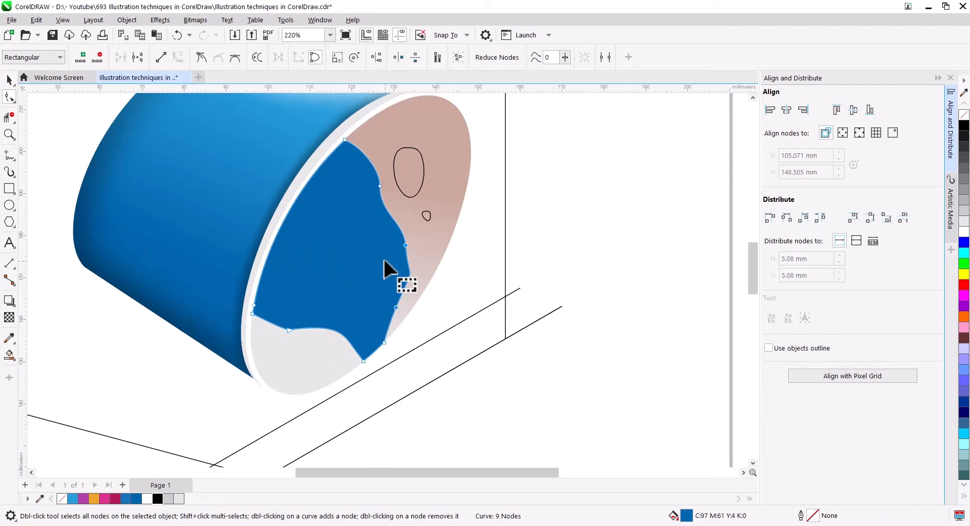
key("Delete")
Combine the two small blobs with the large splash shape and fill the result with purple #B13FA7.
left_click(9, 80)
left_click(427, 213)
left_click(409, 170, "shift")
left_click(357, 220, "shift")
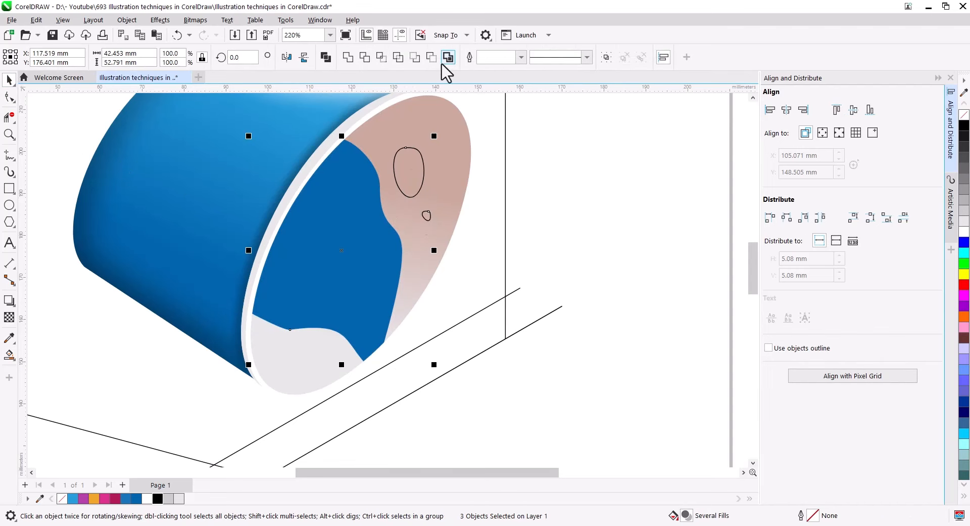
left_click(326, 57)
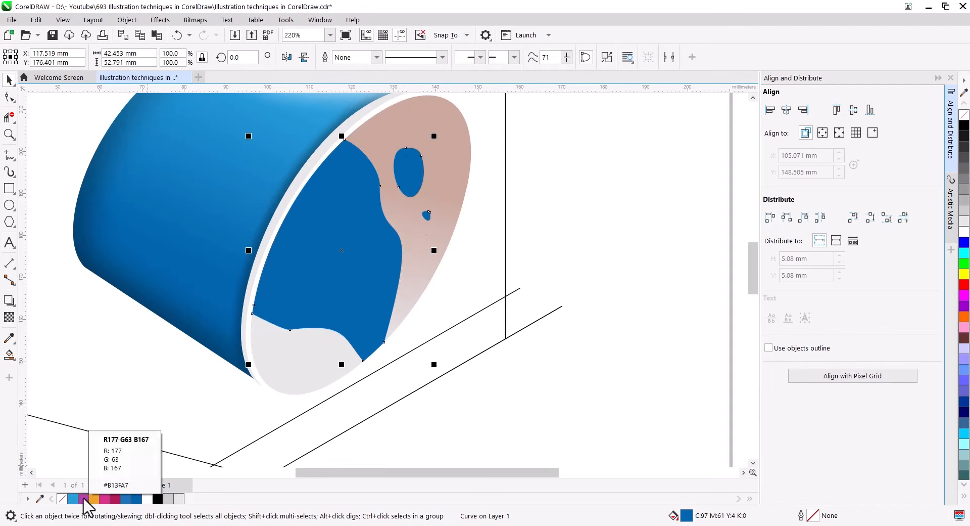
left_click(115, 498)
left_click(83, 499)
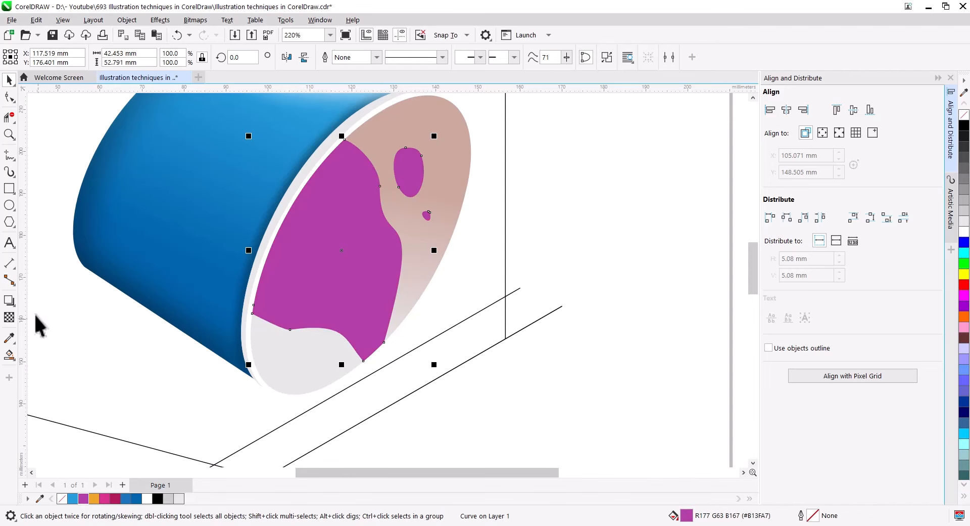
Apply a linear fountain fill to the splash, running from dark purple #611B5B at the larger blob to #B13FA7 near the lower rim.
left_click(9, 355)
left_click(45, 353)
left_click_drag(410, 166, 306, 303)
left_click_drag(84, 500, 305, 303)
left_click(409, 166)
left_click(434, 161)
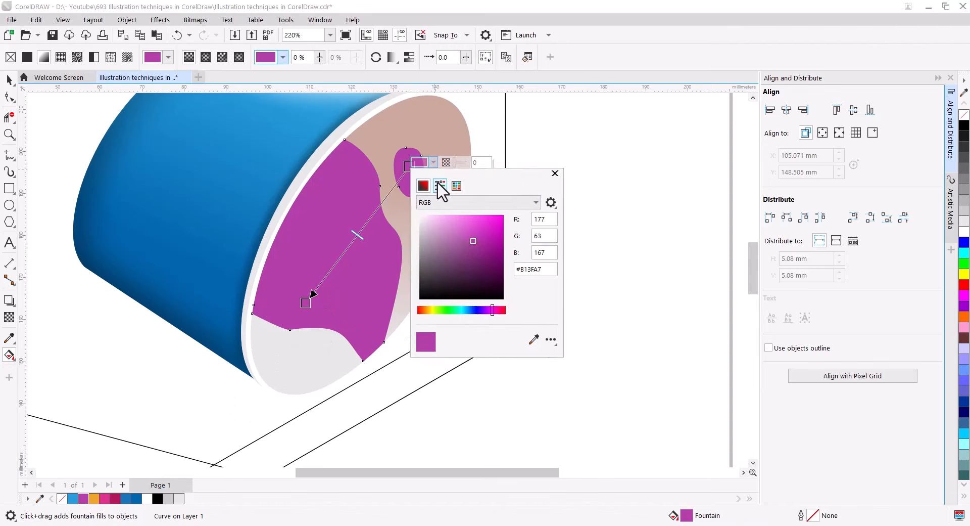
left_click_drag(566, 245, 572, 272)
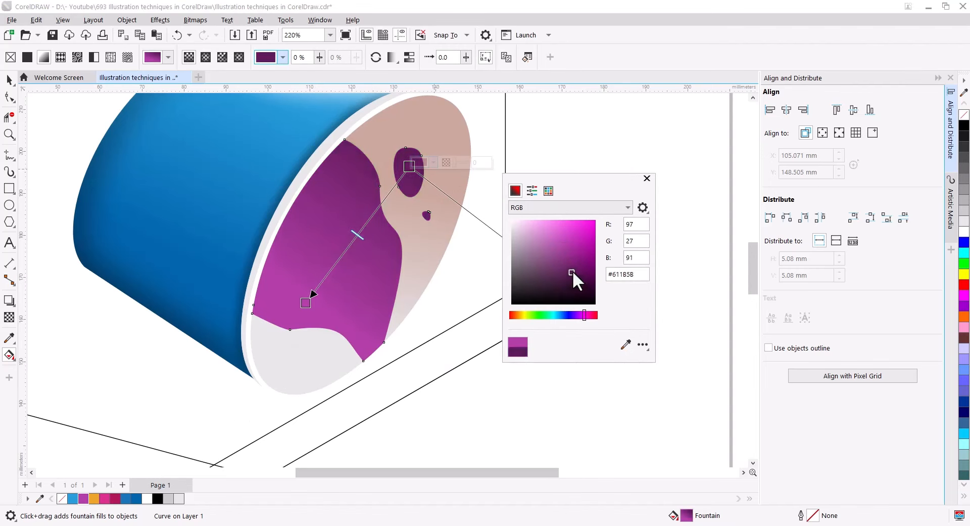
Shift both ends of the splash's fountain fill slightly down toward the lower rim.
left_click_drag(409, 166, 400, 186)
mouse_move(306, 302)
left_mouse_down()
mouse_move(290, 319)
mouse_move(294, 304)
left_mouse_up()
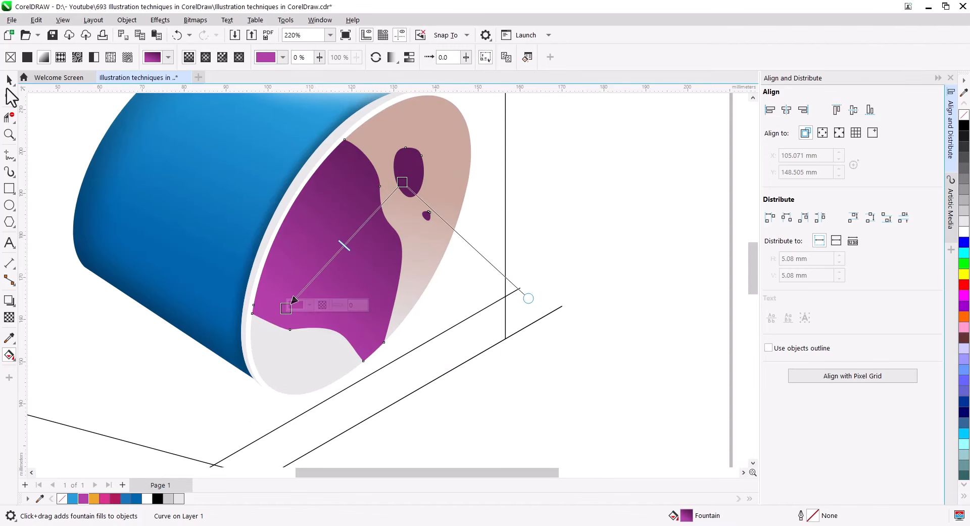
left_click(9, 81)
left_click(483, 377)
Draw a wavy freehand curve across the purple splash, looping below the opening and returning to the lower part of the rim.
left_click_drag(483, 377, 506, 327)
scroll(448, 293, "up", 1)
left_click_drag(448, 293, 402, 344)
left_click(9, 156)
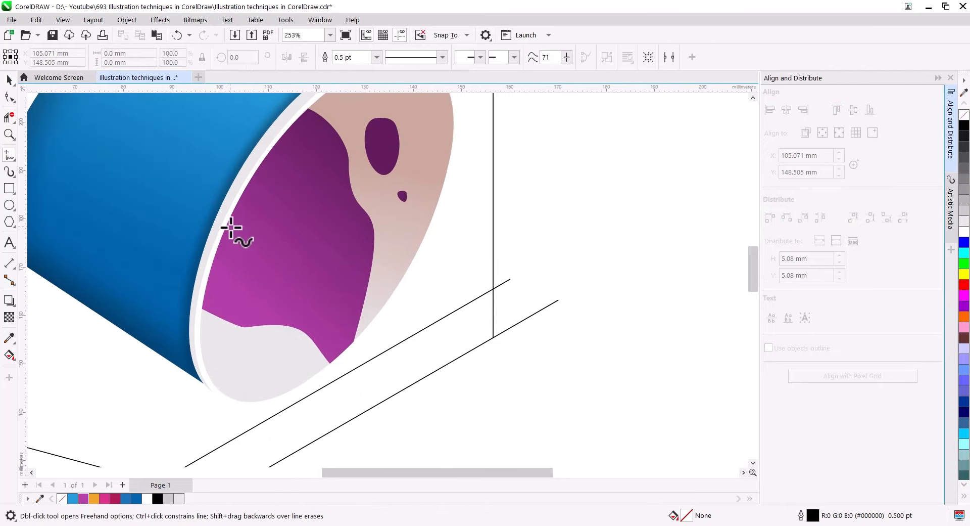
mouse_move(227, 226)
left_mouse_down()
mouse_move(295, 222)
mouse_move(327, 241)
mouse_move(319, 282)
mouse_move(374, 340)
mouse_move(372, 388)
mouse_move(329, 396)
mouse_move(307, 368)
mouse_move(236, 352)
mouse_move(195, 363)
left_mouse_up()
key("F10")
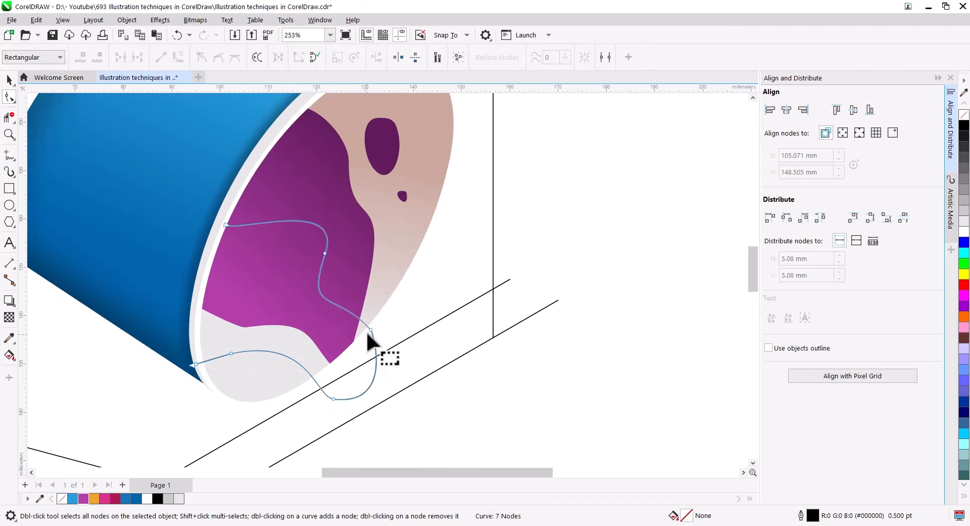
left_click(371, 330)
left_click(9, 79)
left_click(408, 280)
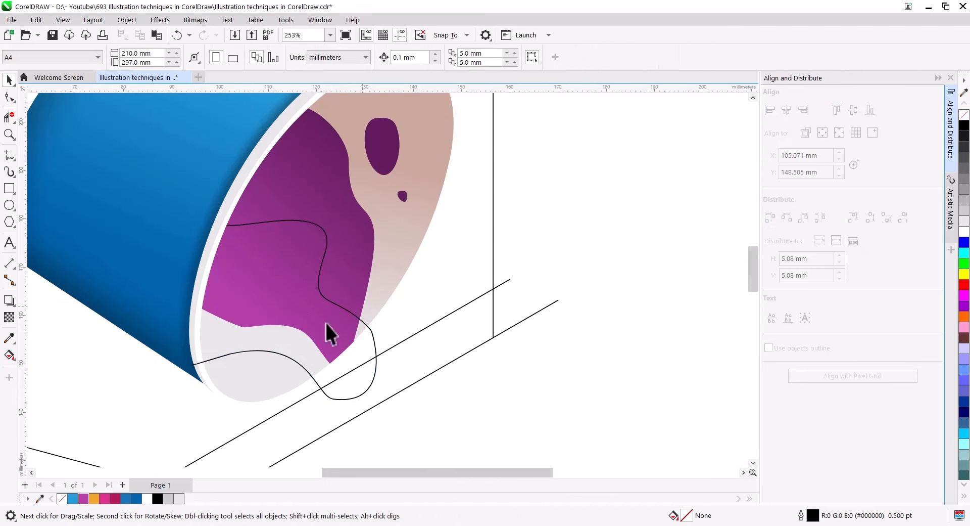
Smart-fill the regions enclosed by the wavy curve with blue, and delete the curve used to draw them.
left_click(9, 355)
left_click(329, 369)
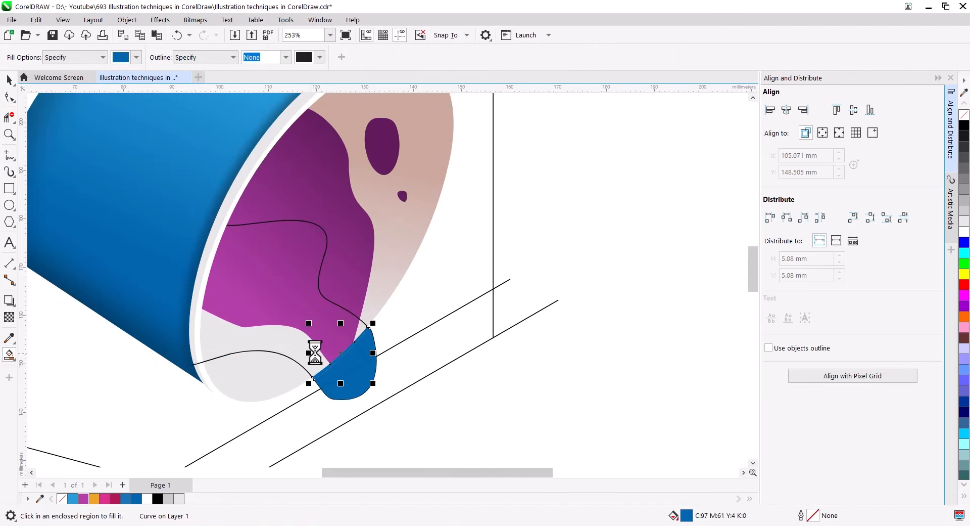
left_click(253, 340)
left_click(7, 77)
left_click_drag(404, 409, 168, 260)
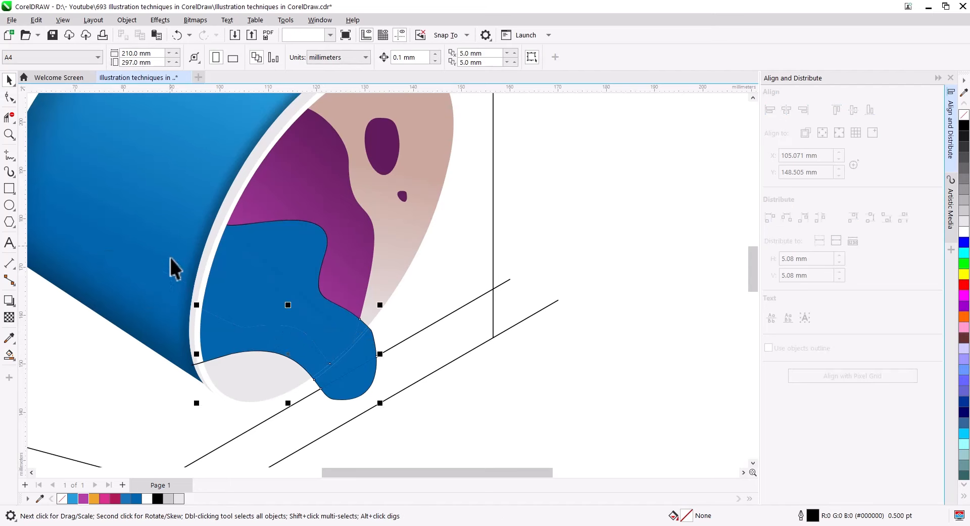
left_click(195, 362)
key("Delete")
Apply a black outline to all the blue filled pieces.
left_click_drag(344, 392, 134, 210)
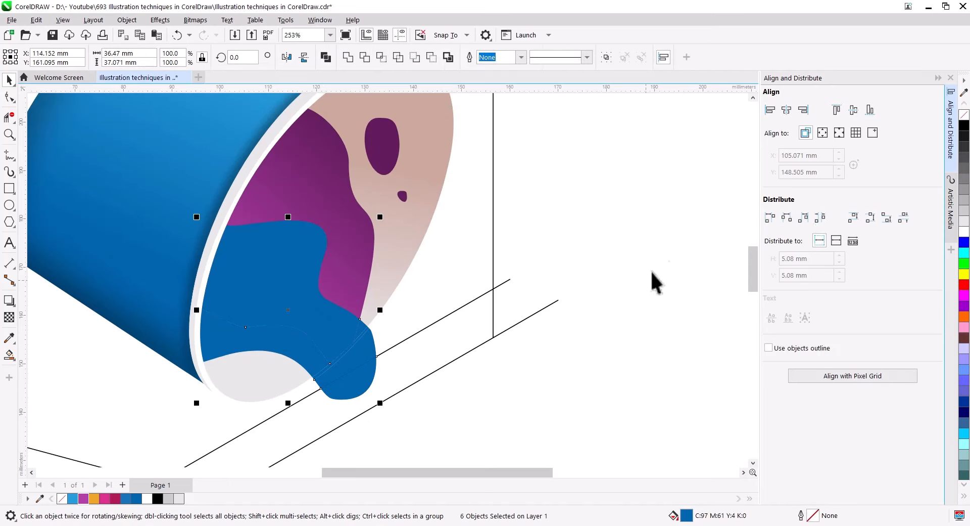
right_click(963, 126)
left_click(627, 288)
Weld the blue pieces, including the thin slivers along the rim, into one splash shape.
scroll(353, 351, "up", 2)
left_click(353, 417)
left_click(330, 361, "shift")
scroll(327, 373, "up", 2)
left_click(318, 361, "shift")
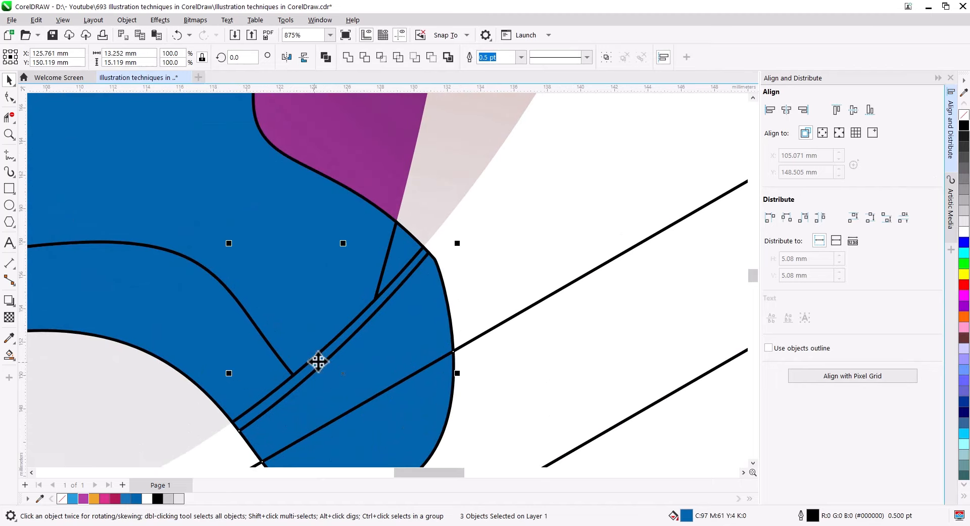
left_click(395, 258, "shift")
left_click(304, 288, "shift")
left_click(348, 57)
scroll(379, 334, "down", 5)
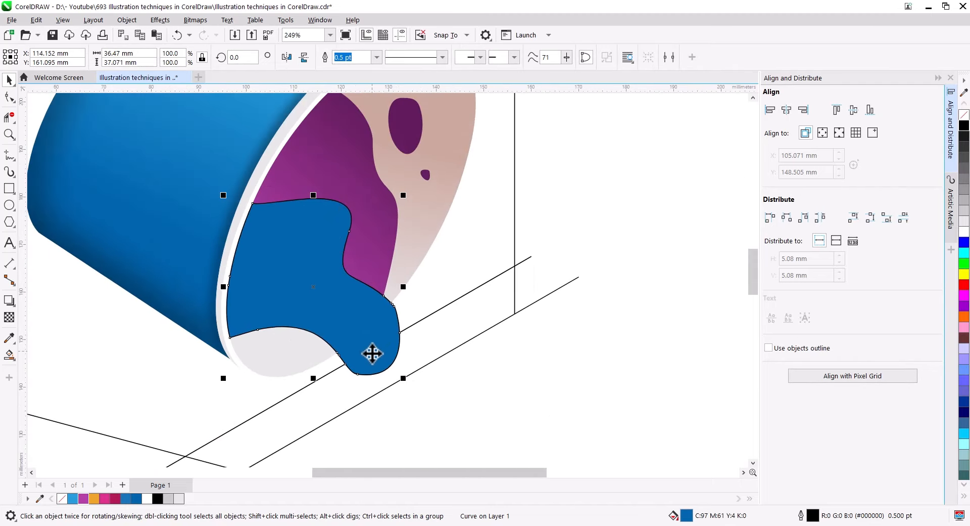
Delete the surplus node at the lower end of the blue splash to smooth its rounded drip.
key("F10")
key("Delete")
left_click(9, 80)
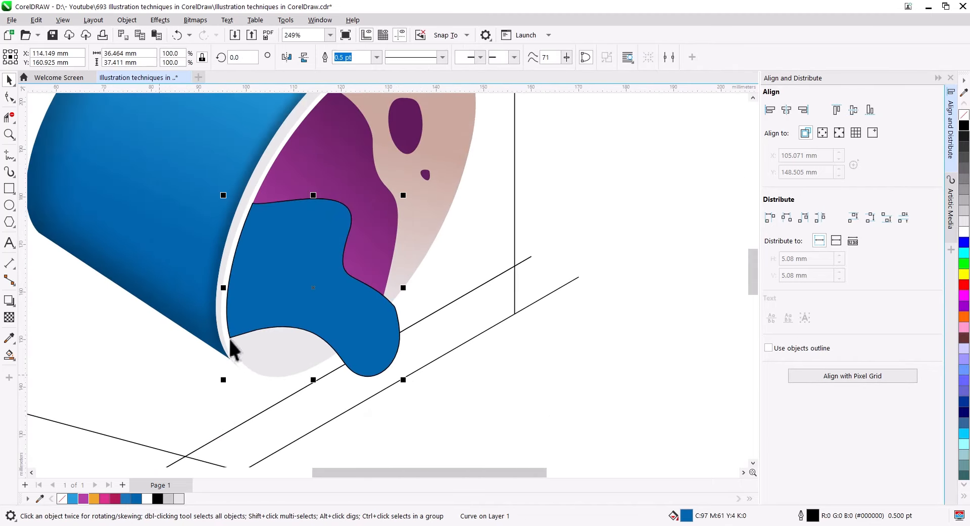
Remove the outline from the welded splash and fill it with orange #ECA428.
left_click_drag(537, 407, 269, 227)
left_click(360, 322)
right_click(965, 115)
left_click(94, 498)
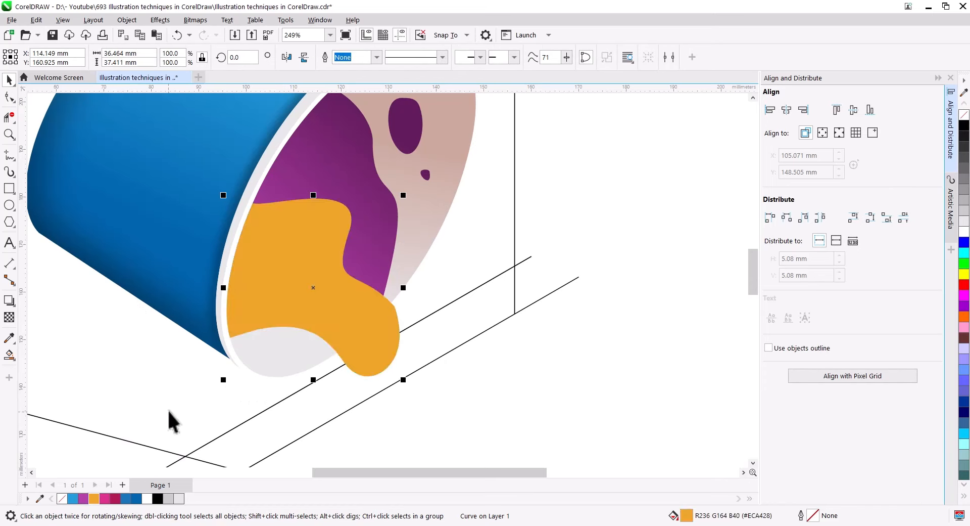
Apply a linear fountain fill to the orange splash, running from red-orange near its upper edge to #ECA428 near the lower rim.
left_click(10, 360)
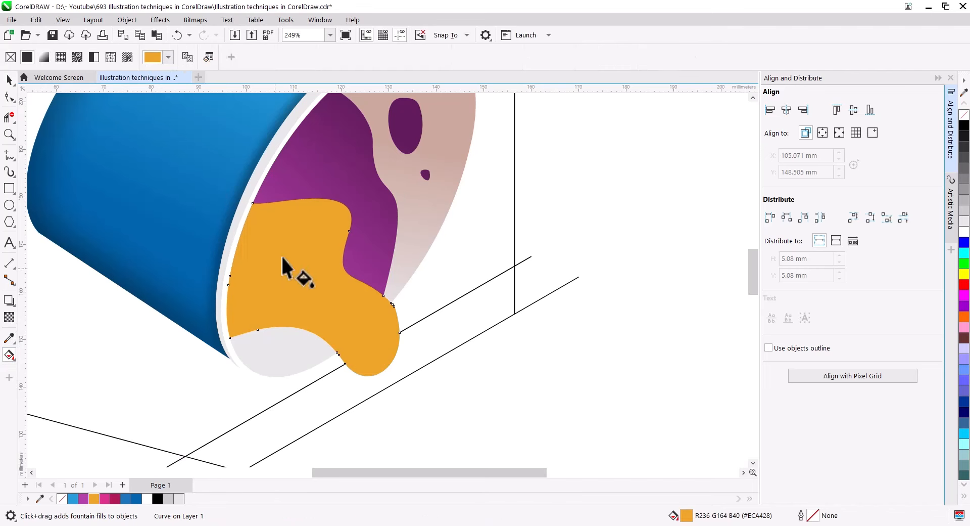
left_click_drag(316, 216, 305, 348)
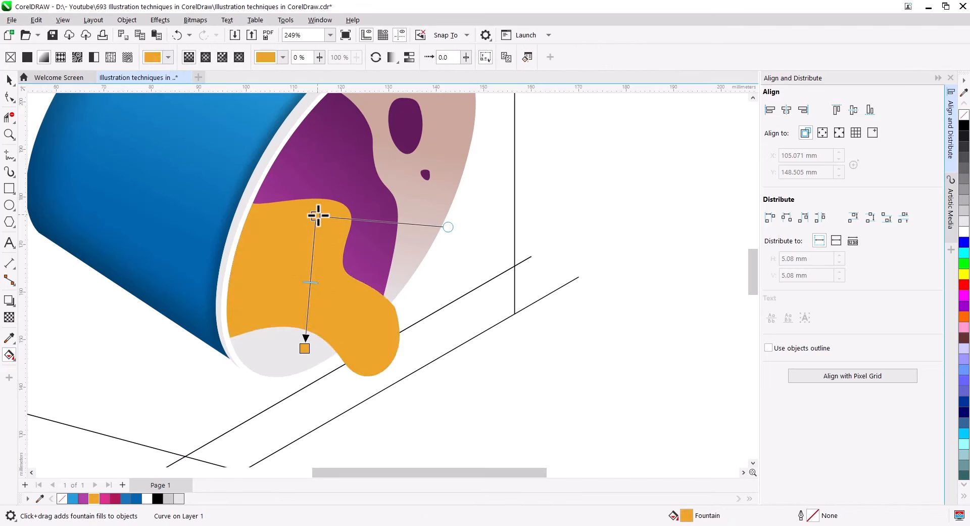
left_click(316, 215)
left_click(331, 209)
left_click(331, 234)
left_click_drag(413, 222, 577, 223)
left_click_drag(498, 360, 492, 361)
left_click_drag(316, 216, 320, 236)
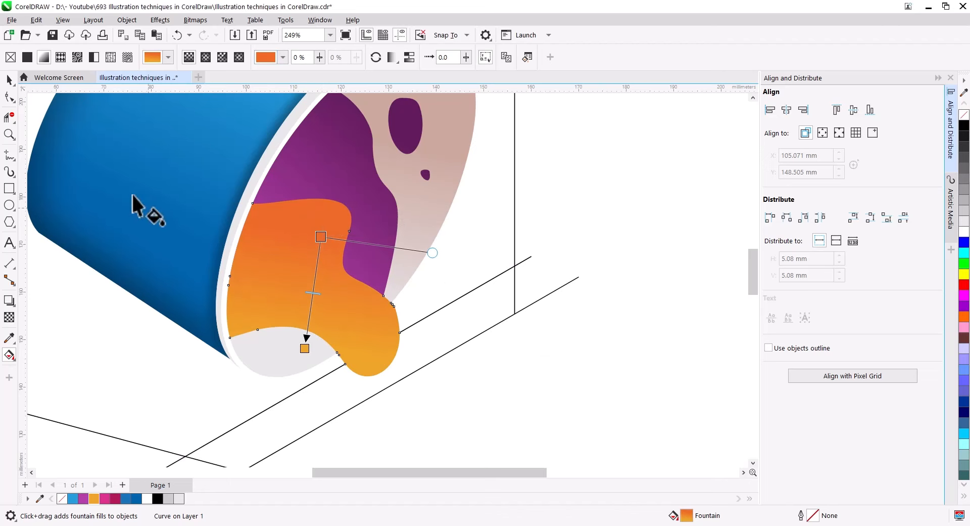
Add a Multiply drop shadow to the orange splash, cast down toward the lower rim, with feathering 5 and opacity 69.
key("space")
left_click(547, 392)
scroll(298, 355, "up", 4)
left_click_drag(346, 335, 402, 319)
left_click(401, 320)
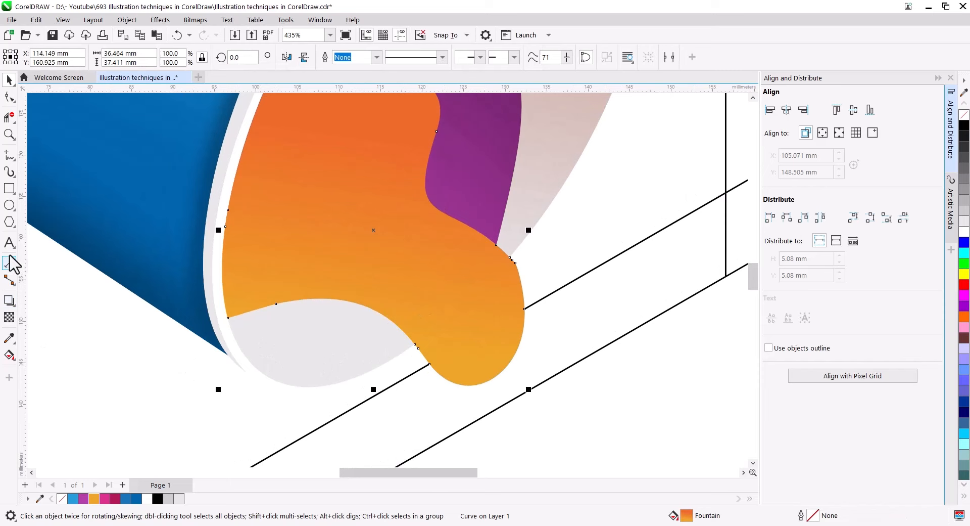
left_click(9, 300)
left_click_drag(373, 230, 278, 390)
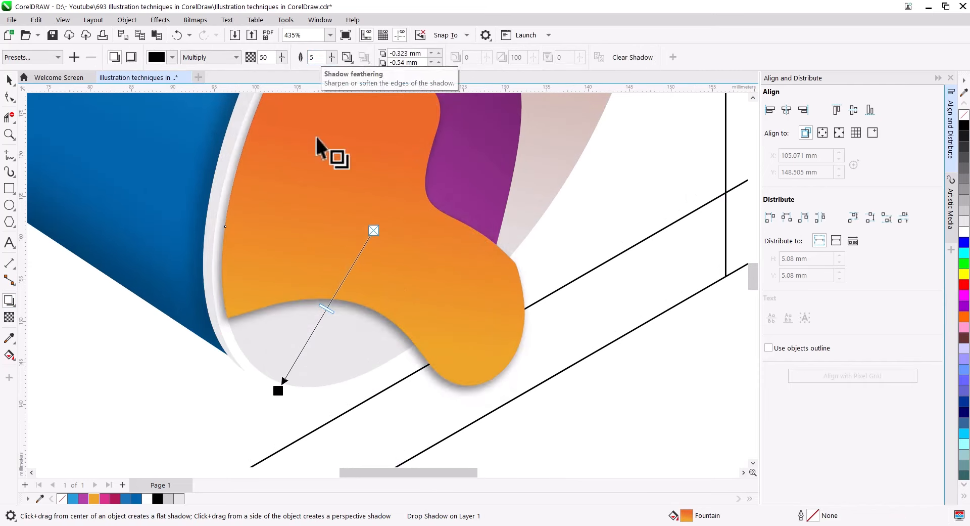
left_click_drag(327, 309, 312, 336)
key("space")
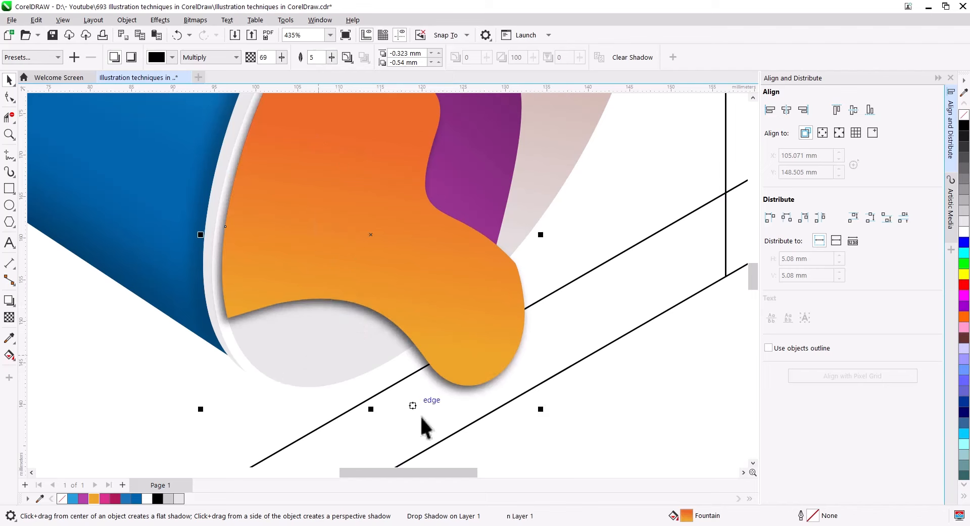
Separate the drop shadow from the orange splash and PowerClip it inside the cylinder's opening.
right_click(444, 386)
left_click(502, 243)
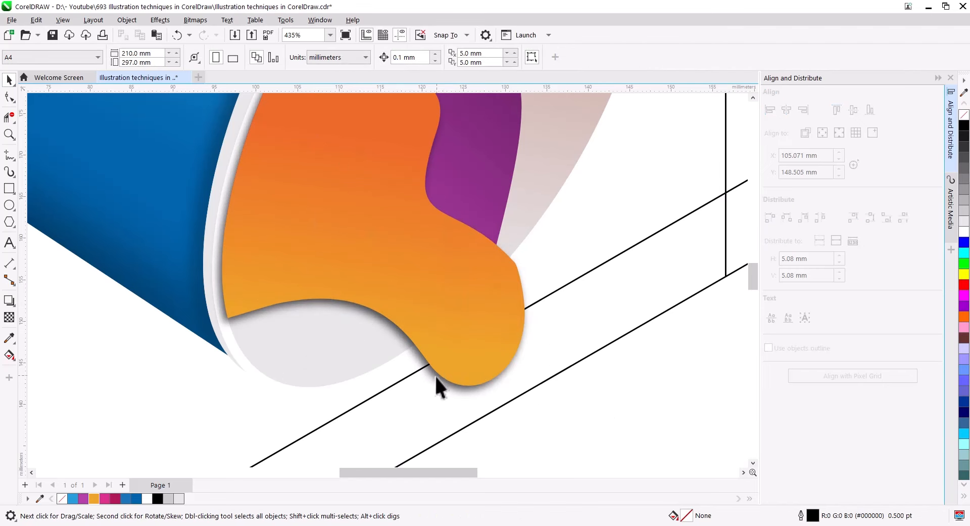
right_click(435, 376)
left_click(466, 175)
left_click(561, 137)
Draw a line across the orange drip joining both ends of the opening's lower edge, and bend it slightly outward along the rim.
left_click(438, 357)
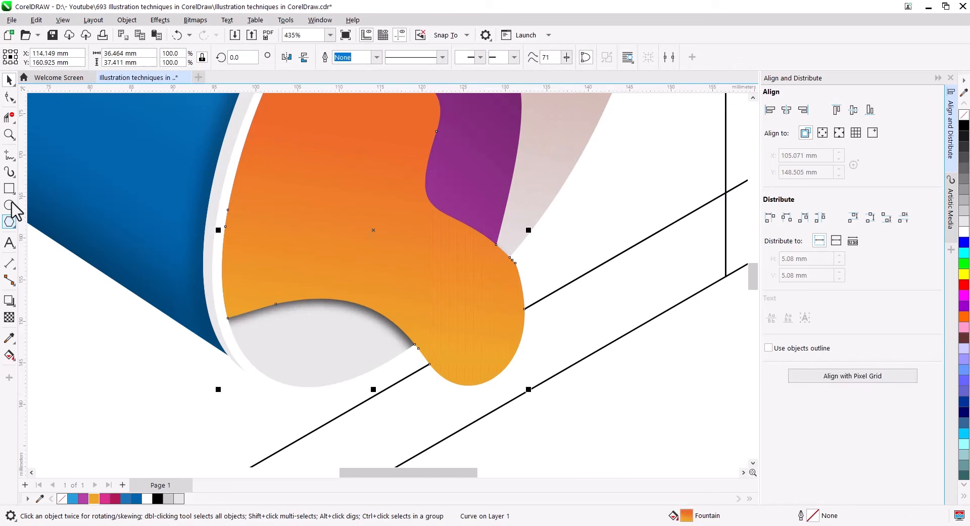
left_click(9, 155)
left_click(31, 164)
left_click_drag(510, 257, 415, 344)
left_click(7, 98)
left_click_drag(459, 299, 465, 302)
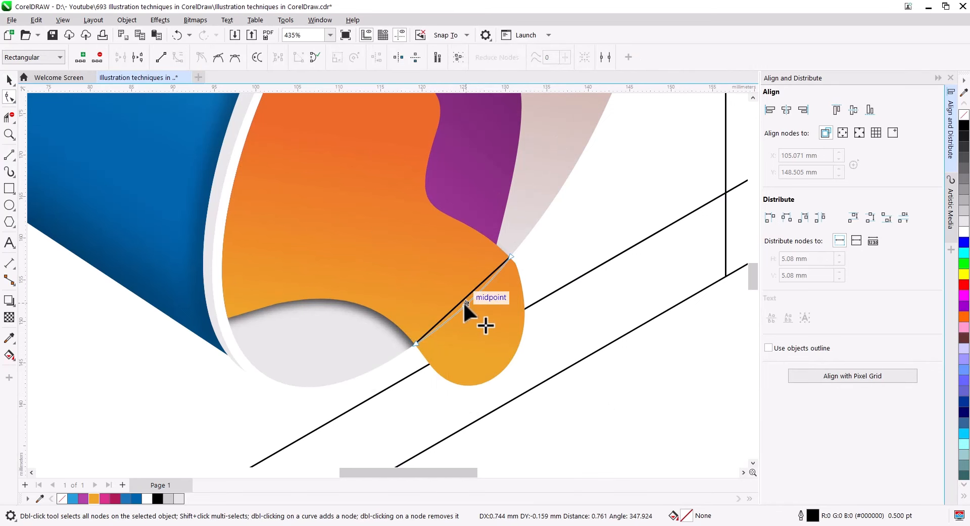
Set the bent line's outline width to 2.0 pt and colour it white.
left_click(6, 83)
left_click(377, 57)
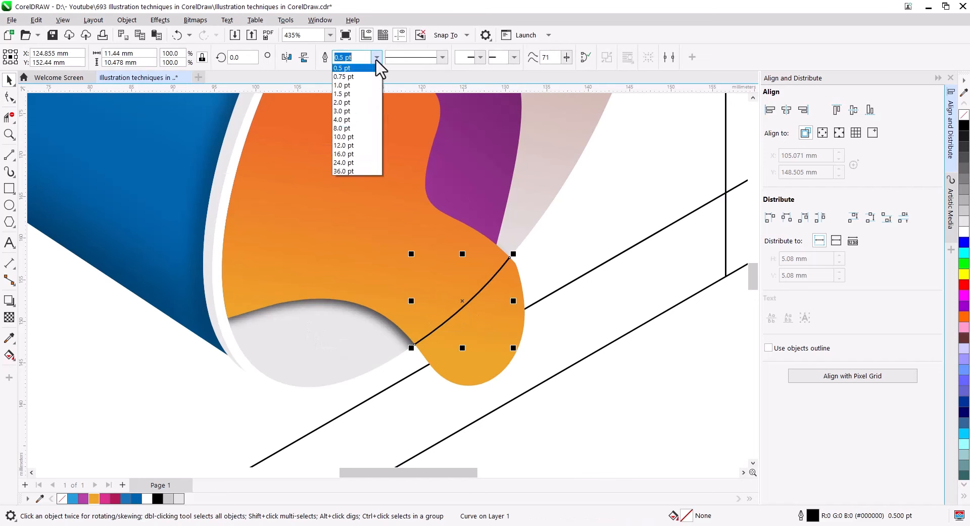
left_click(373, 127)
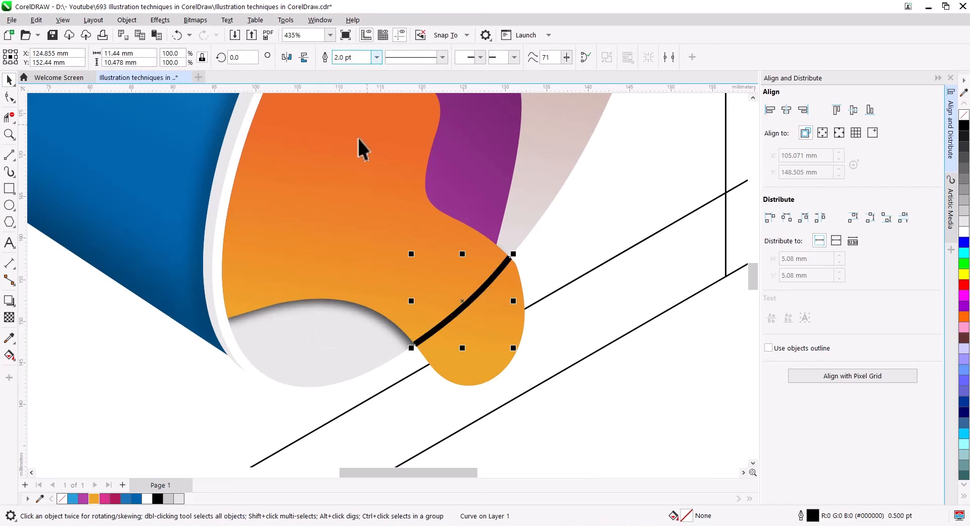
right_click(963, 232)
Apply a Gaussian Blur to the white line to turn it into a soft highlight.
left_click(161, 21)
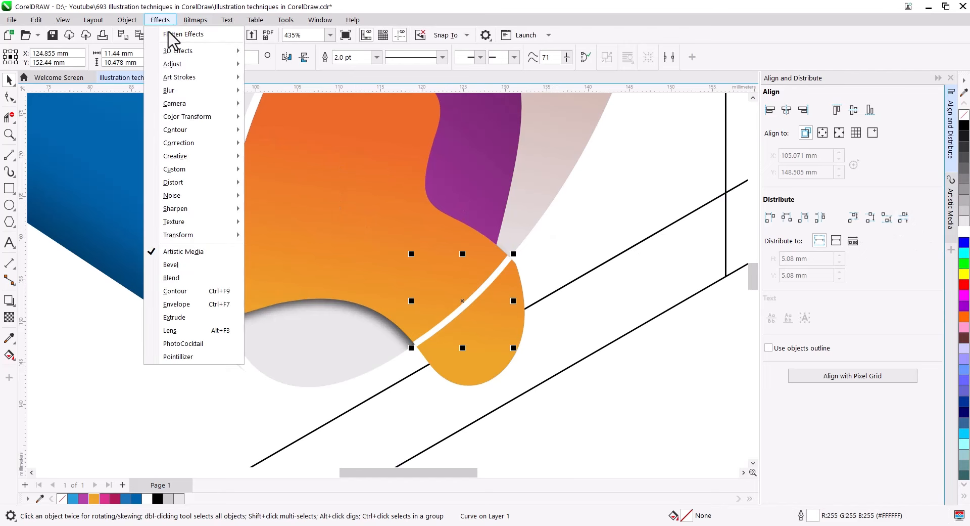
mouse_move(184, 91)
left_click(293, 135)
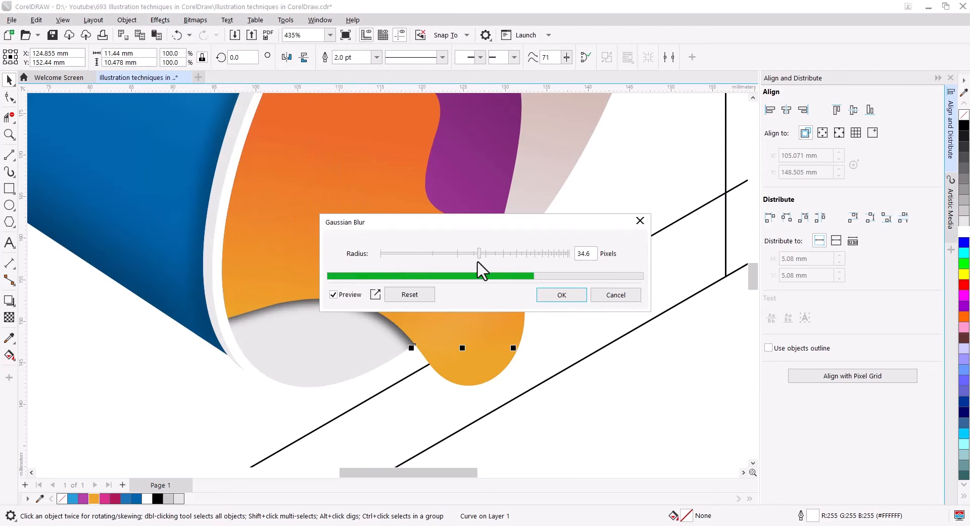
left_click_drag(485, 225, 773, 240)
left_click(699, 270)
left_click_drag(706, 270, 717, 272)
left_click(839, 311)
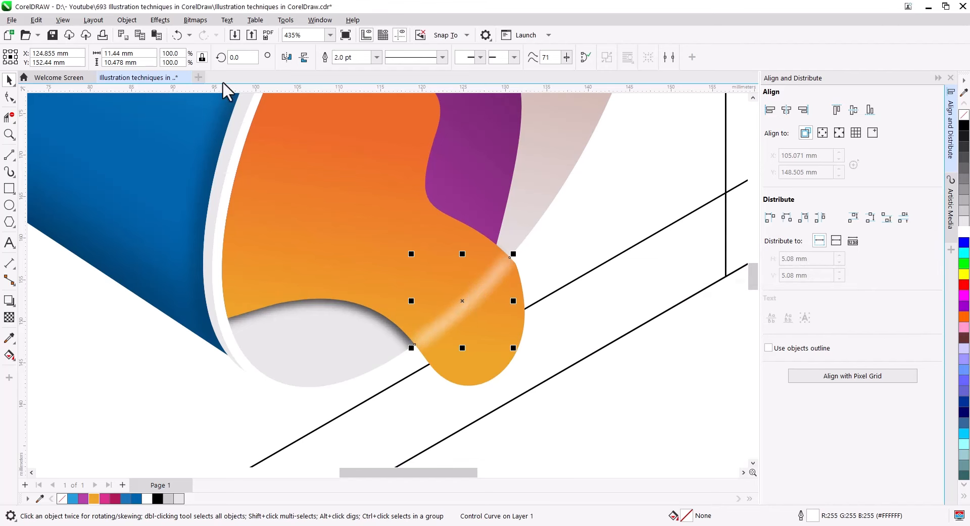
Convert the blurred highlight to a bitmap and PowerClip it inside the orange splash.
left_click(195, 20)
left_click(223, 33)
left_click(500, 331)
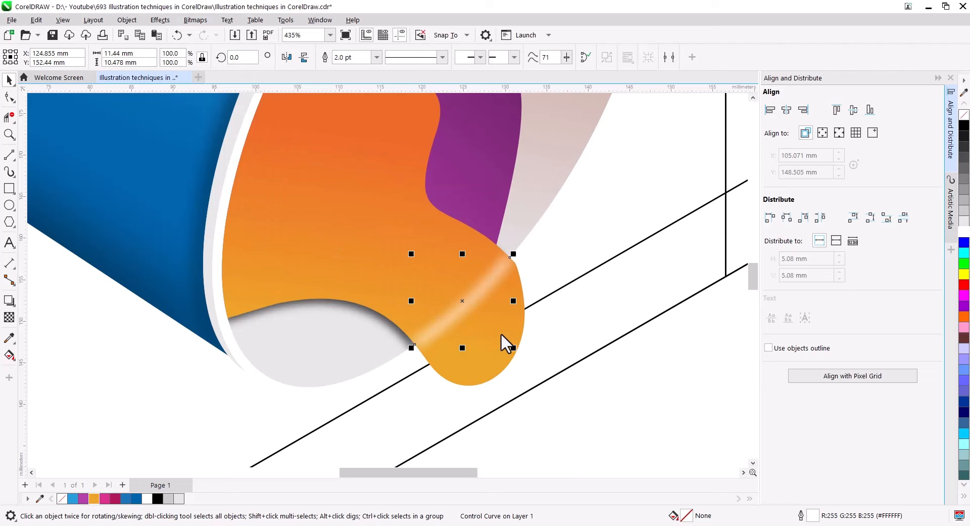
right_click(477, 296)
left_click(526, 349)
left_click(347, 223)
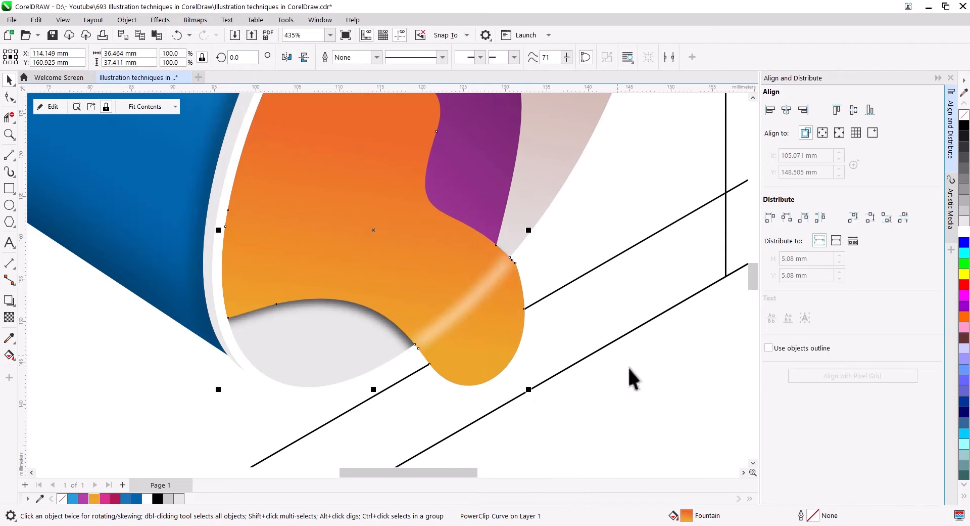
left_click(630, 368)
Draw a small closed freehand blob, about 4.2 by 4.3 mm, on the purple area beside the orange splash.
scroll(504, 351, "down", 3)
left_click_drag(557, 381, 471, 379)
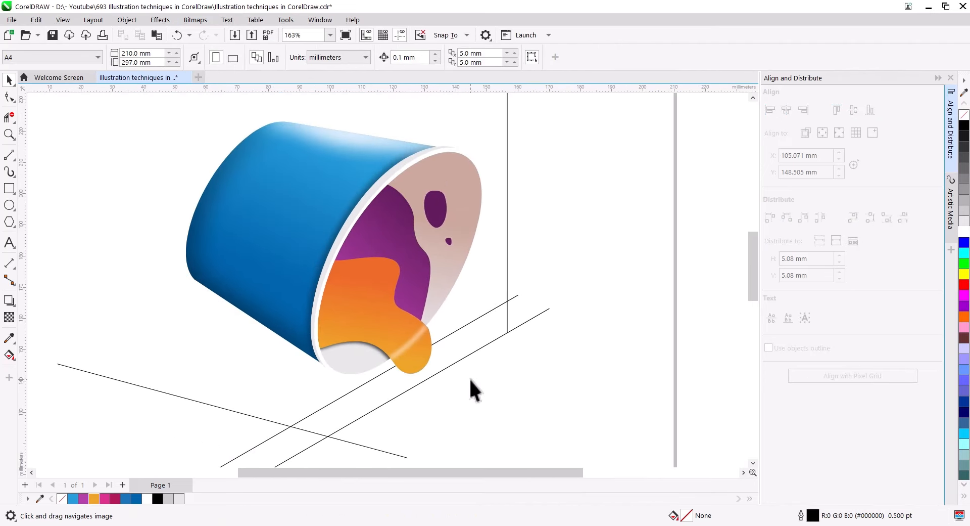
scroll(469, 377, "up", 4)
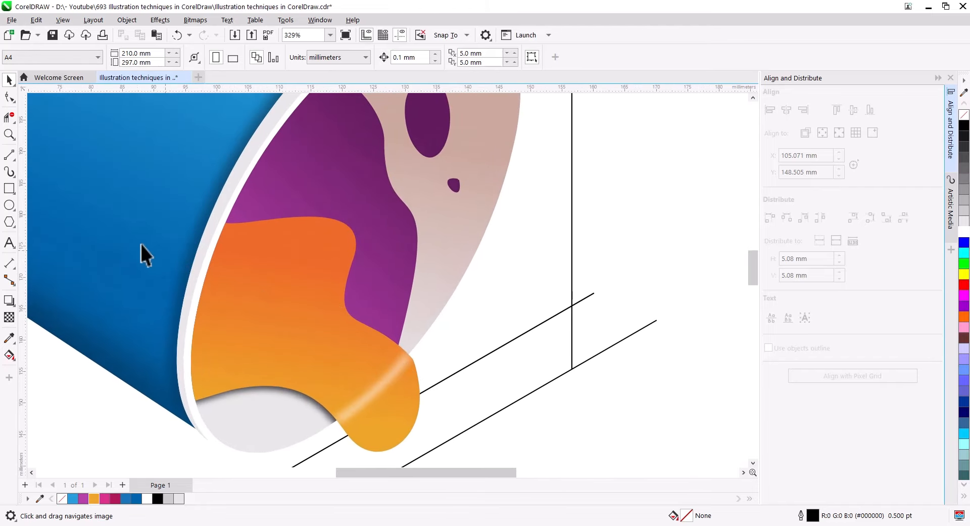
left_click(11, 155)
left_click(54, 167)
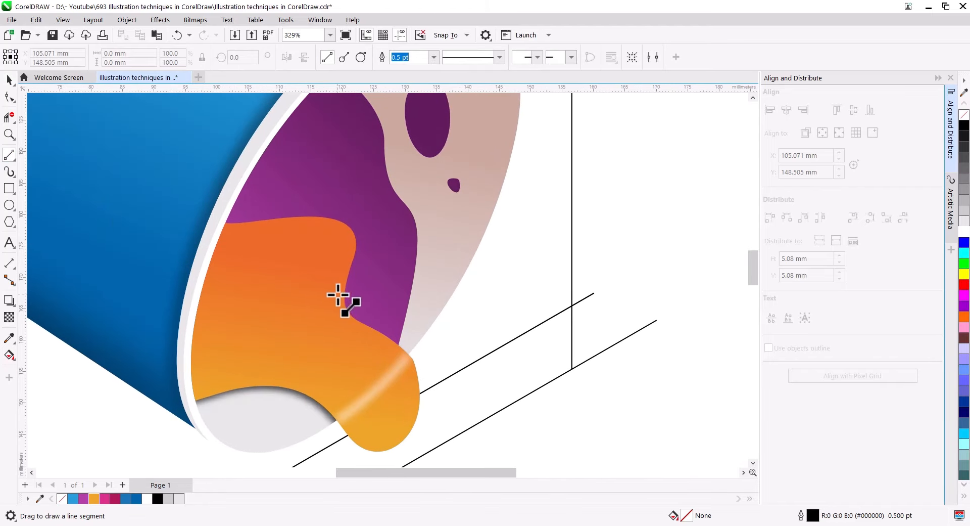
left_click(11, 156)
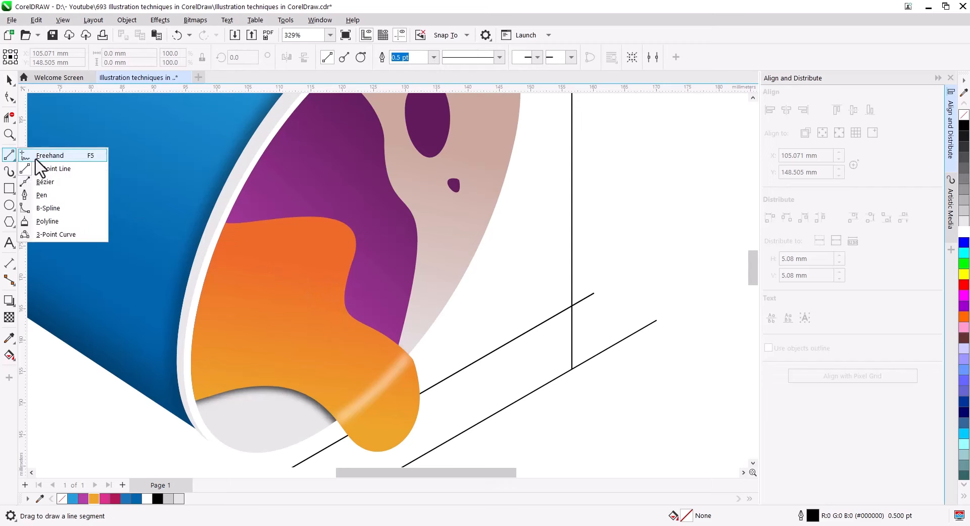
left_click(54, 154)
scroll(389, 298, "up", 2)
mouse_move(376, 286)
left_mouse_down()
mouse_move(396, 321)
mouse_move(416, 300)
mouse_move(412, 274)
left_mouse_up()
left_click(11, 81)
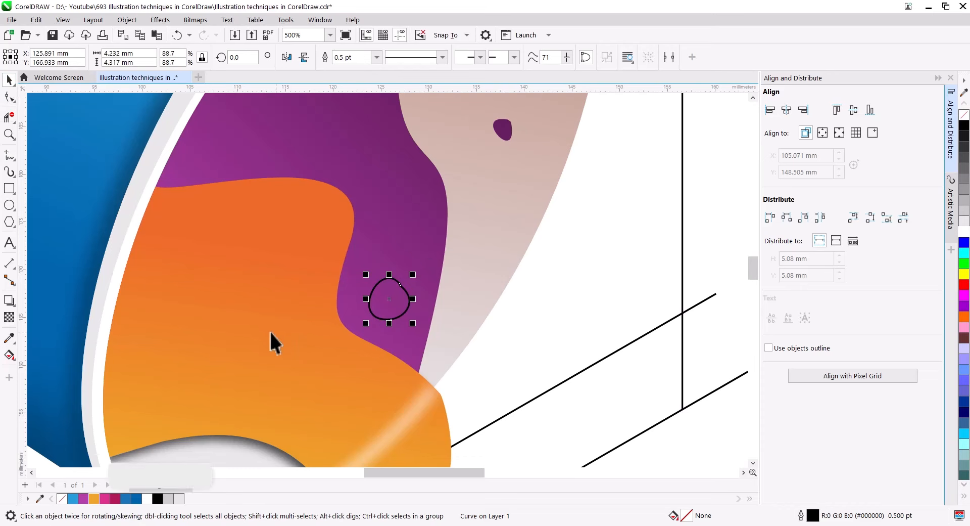
Combine the small blob with the orange splash so they share one fountain fill.
left_click(269, 329, "shift")
left_click(326, 57)
scroll(414, 354, "down", 3)
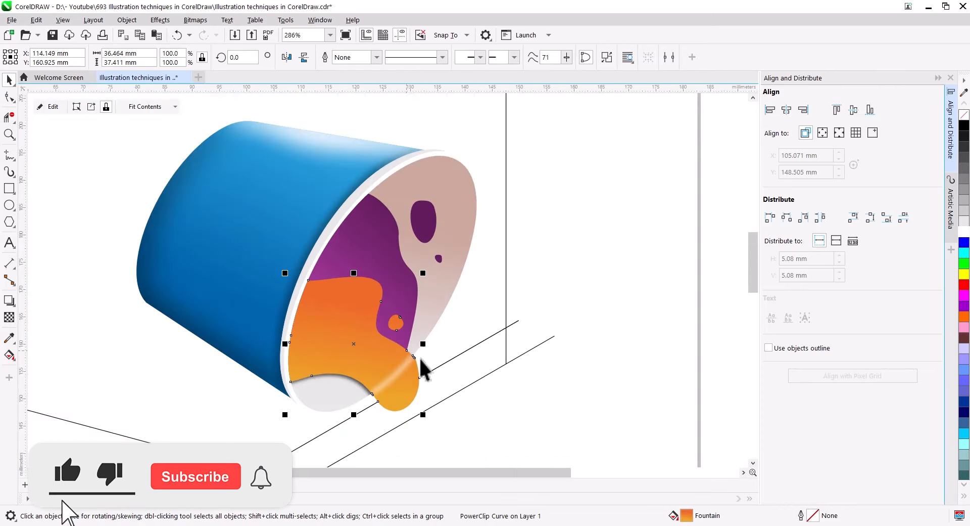
left_click(487, 399)
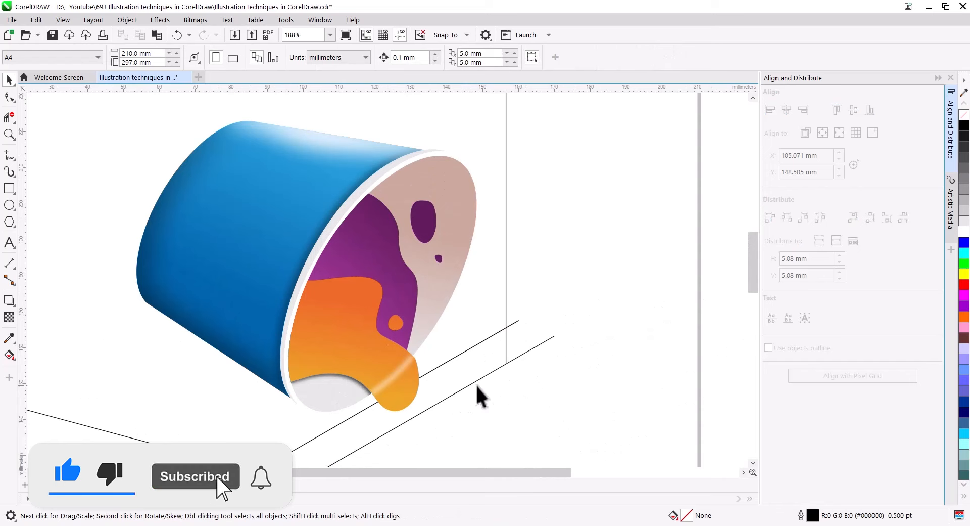
Extract the PowerClip contents from the cylinder's opening and delete the old splash shadow.
left_click(333, 392)
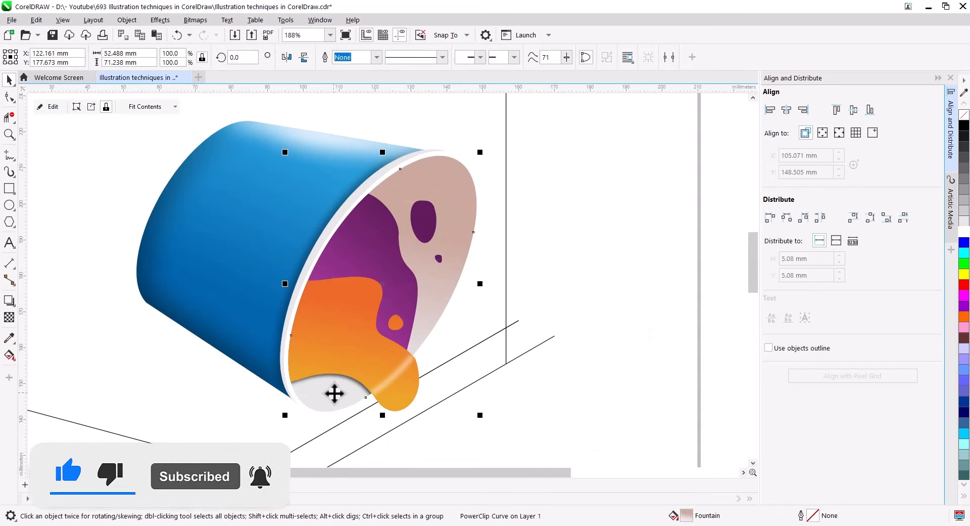
right_click(333, 393)
left_click(414, 86)
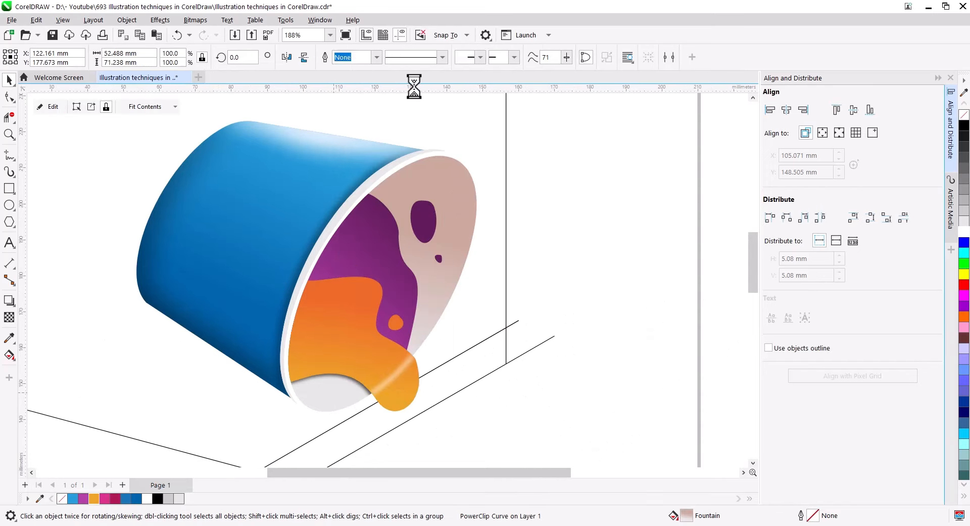
left_click(357, 386)
key("Delete")
Add a Multiply drop shadow to the combined orange splash, cast downward, with feathering 5 and opacity 83.
left_click(363, 344)
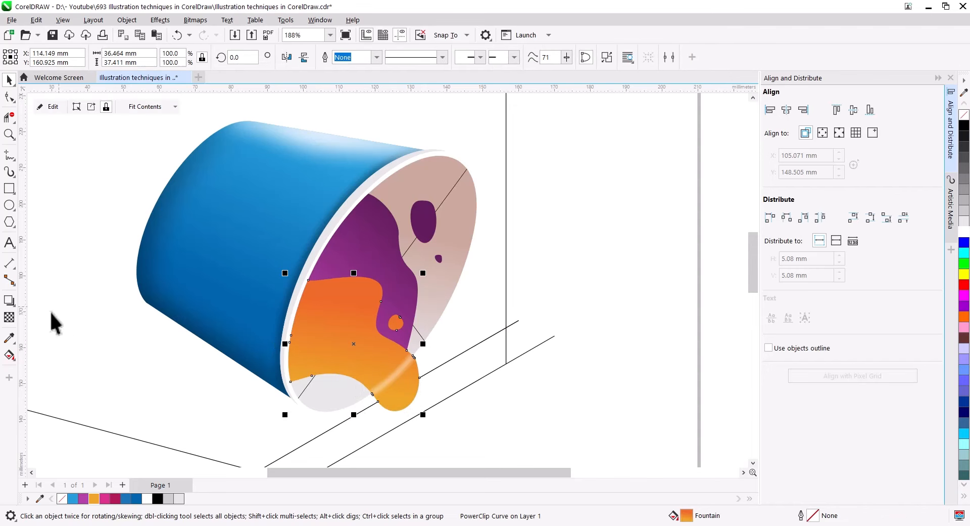
left_click(9, 301)
left_click_drag(354, 344, 345, 413)
key("BackSpace")
key("Return")
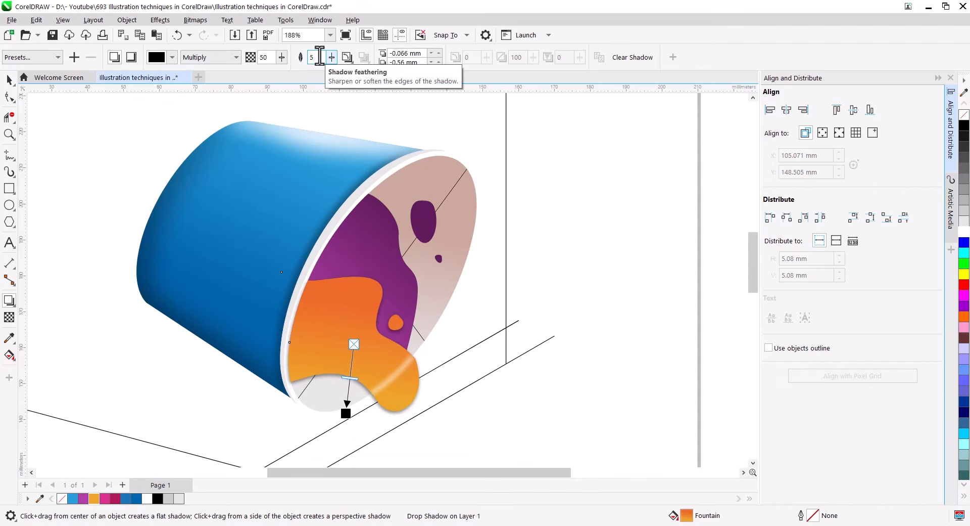
scroll(346, 374, "up", 2)
left_click_drag(354, 381, 353, 416)
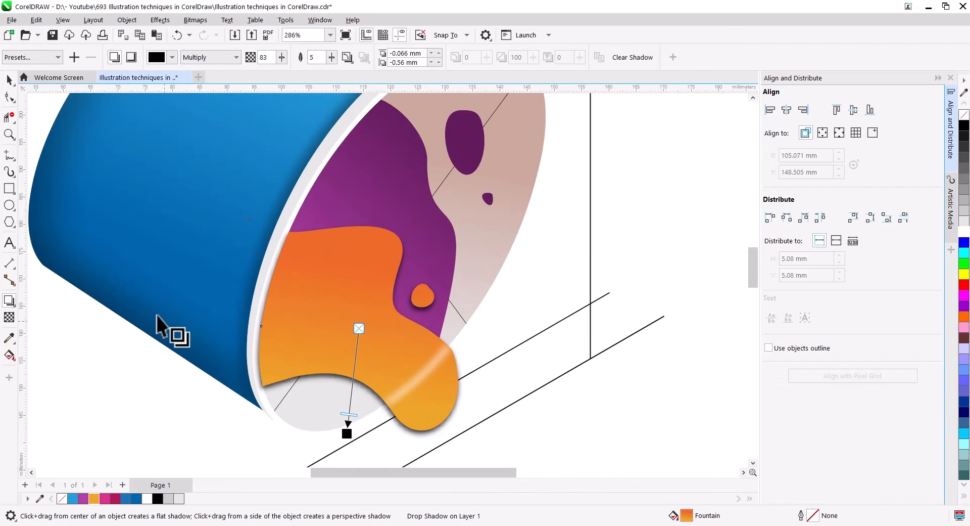
Sketch a freehand puddle outline about 68 by 58 mm off the cylinder's closed end, plus a small closed blob just below it.
left_click(9, 79)
left_click(490, 313)
scroll(490, 316, "down", 2)
left_click_drag(521, 324, 493, 329)
scroll(493, 329, "down", 1)
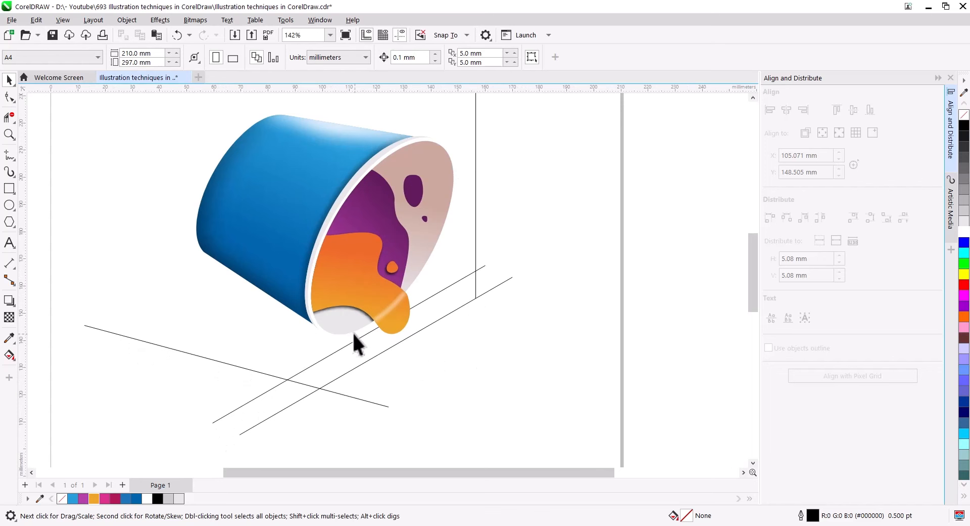
left_click_drag(175, 291, 209, 314)
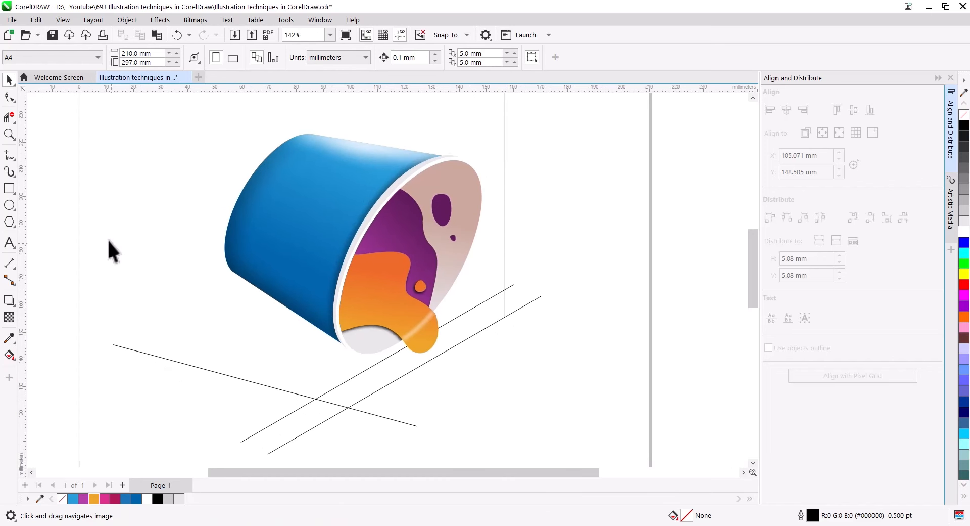
left_click(9, 156)
left_click_drag(250, 209, 209, 213)
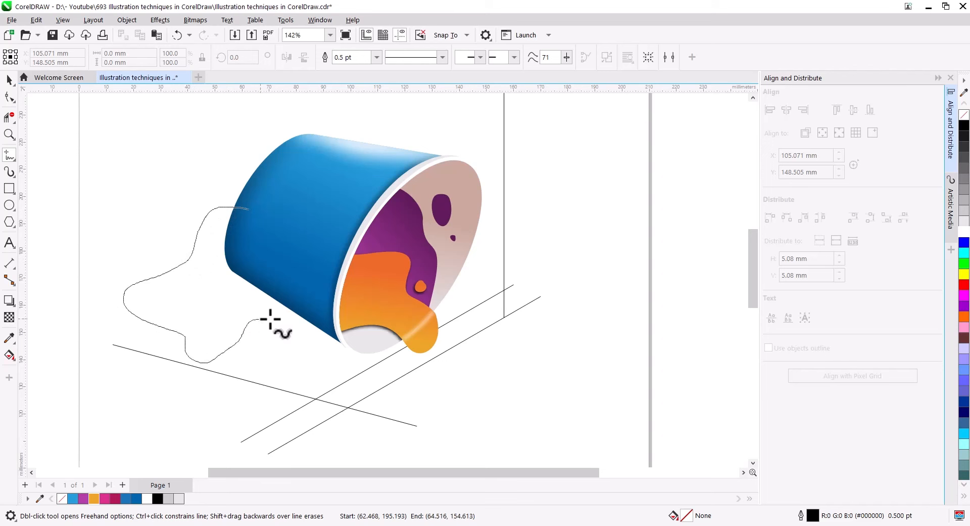
left_click_drag(270, 319, 307, 303)
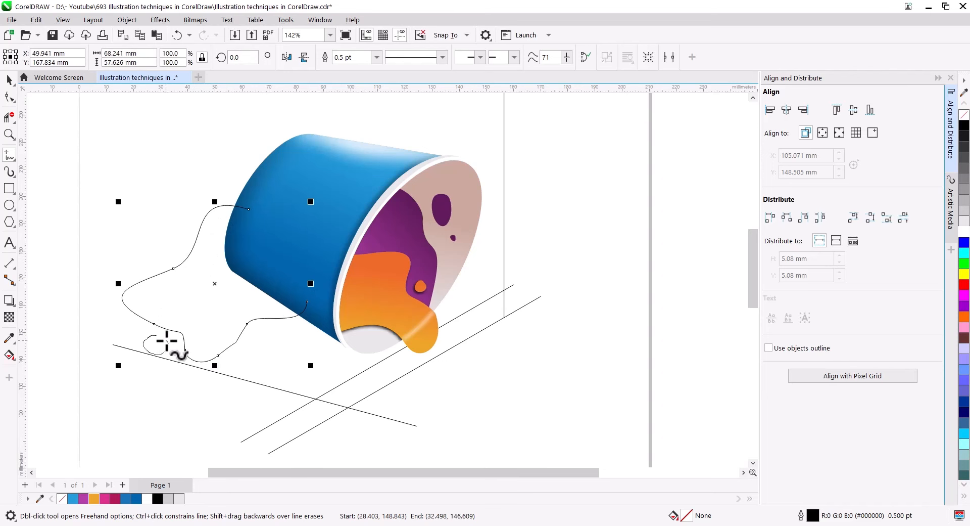
left_click_drag(159, 337, 145, 353)
Smart-fill the area enclosed by the puddle outline in blue without an outline, and combine it with the small blob.
left_click(9, 80)
left_click(11, 356)
left_click(50, 368)
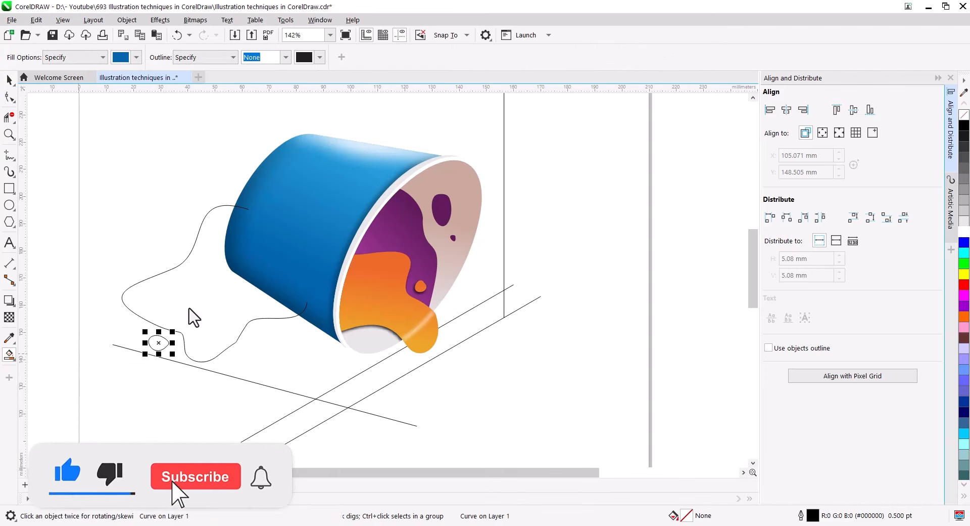
left_click(191, 316)
left_click(9, 80)
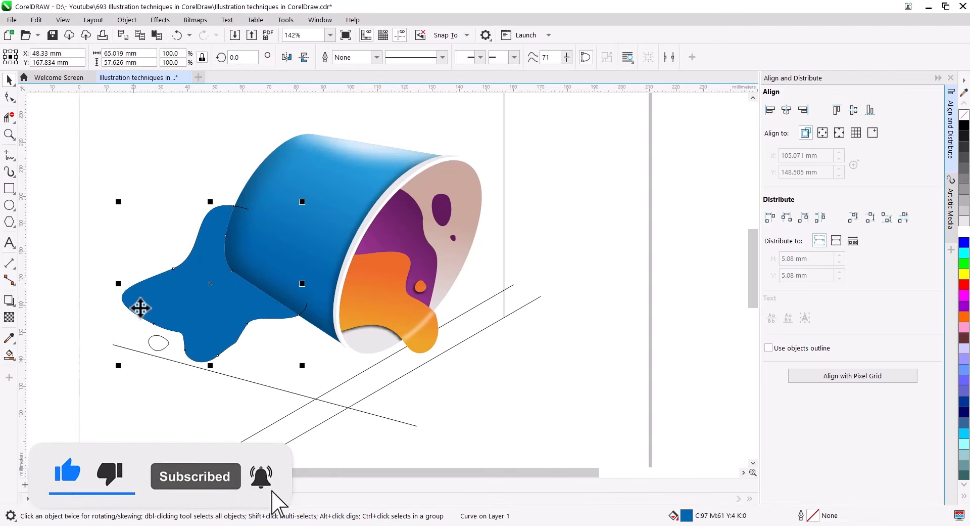
left_click(159, 342, "shift")
left_click(76, 202)
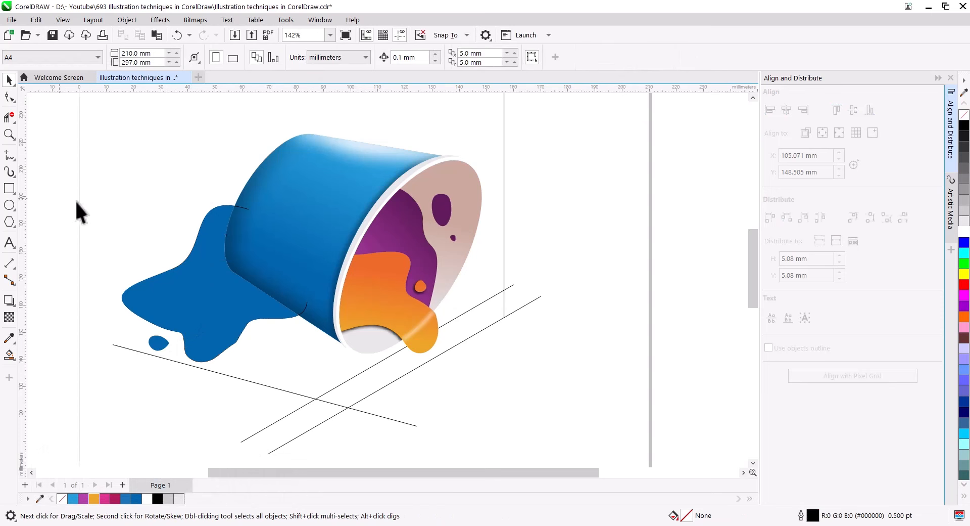
Delete the leftover freehand outline and recolour the puddle light blue (#259DD9).
left_click(247, 209)
key("Delete")
left_click(184, 338)
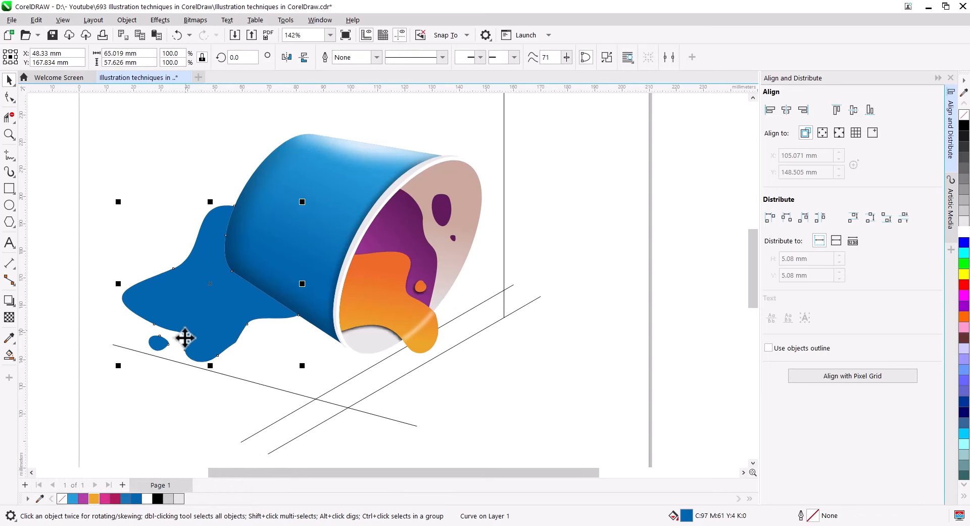
left_click(73, 498)
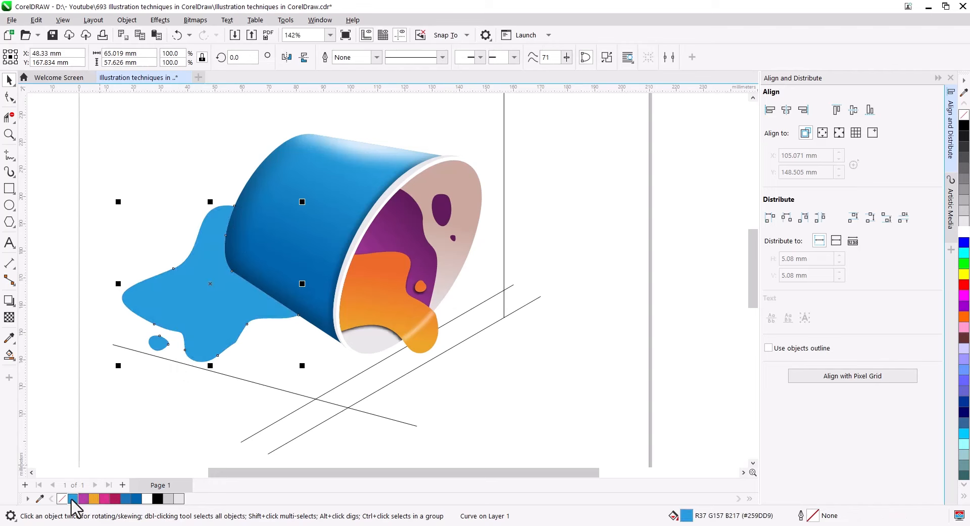
Reshape the light blue puddle by pulling its lowest lobe outward and its far left tip inward.
left_click(10, 172)
left_click(9, 96)
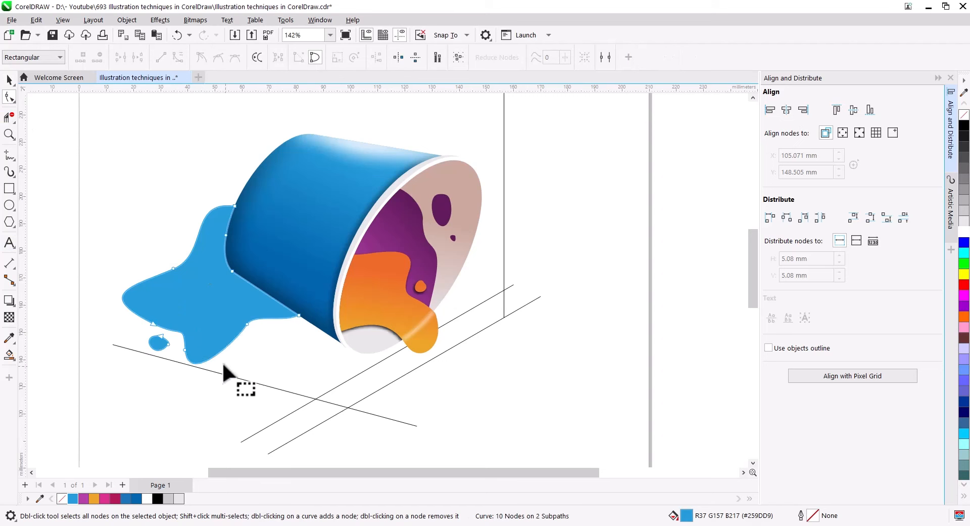
left_click_drag(216, 355, 225, 360)
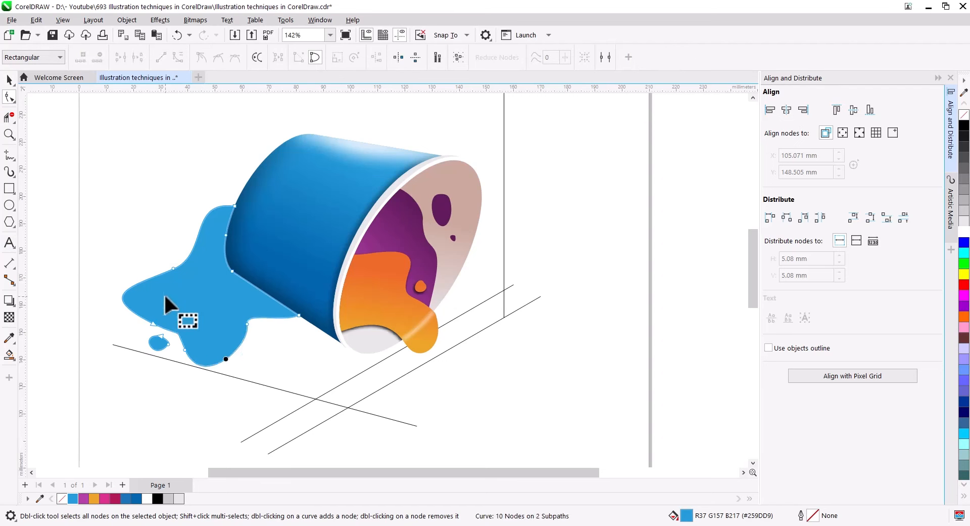
left_click(120, 294)
left_click_drag(124, 295, 136, 293)
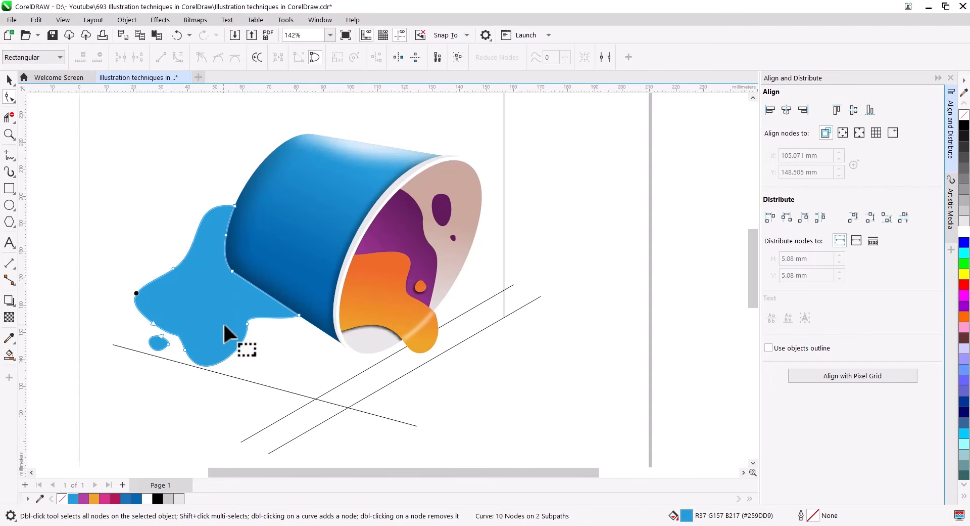
left_click(9, 80)
left_click(509, 374)
Sketch a freehand puddle outline about 88 by 58 mm beneath the cylinder's opening, starting and ending over the cylinder.
scroll(498, 379, "down", 2)
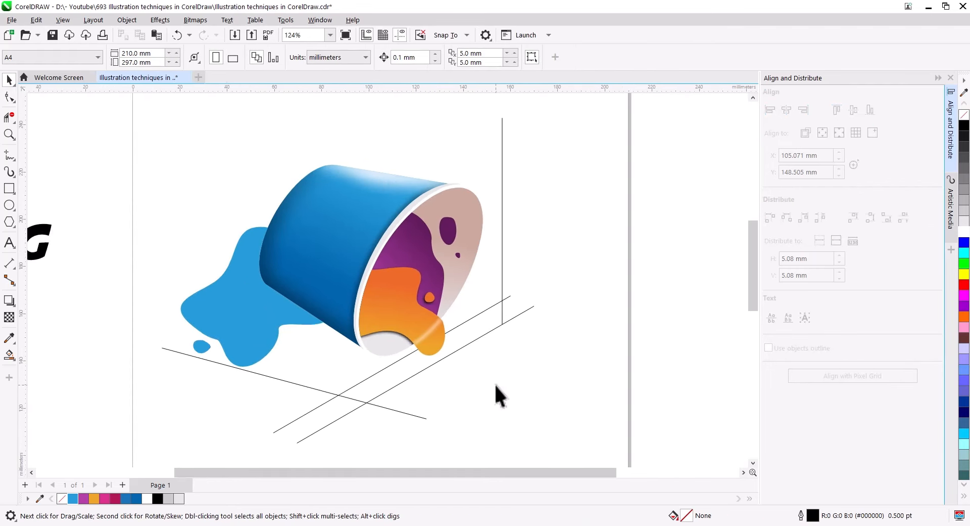
left_click(9, 154)
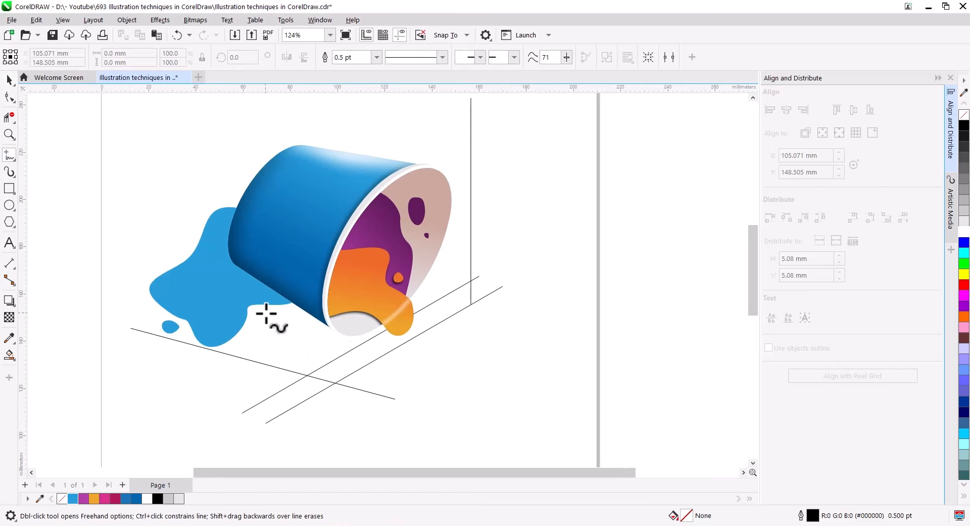
left_click(313, 310)
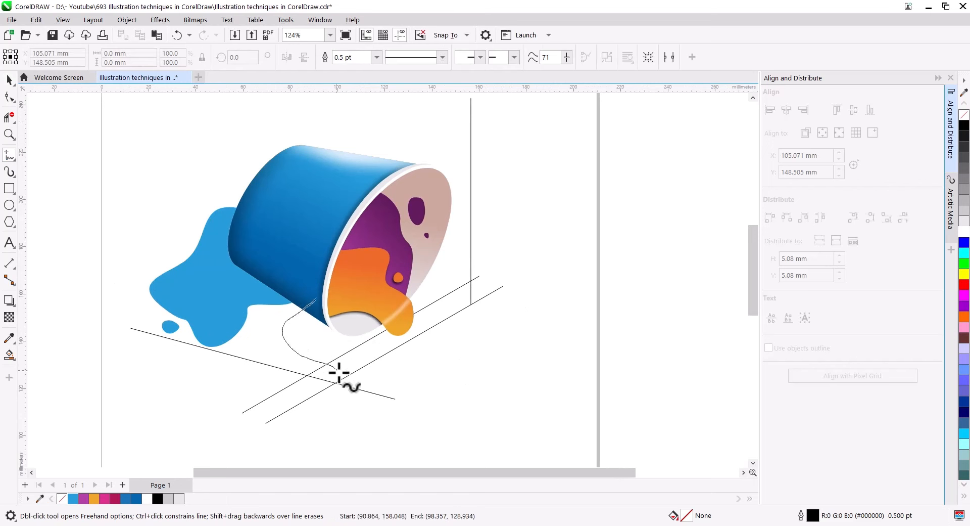
left_click_drag(340, 373, 404, 376)
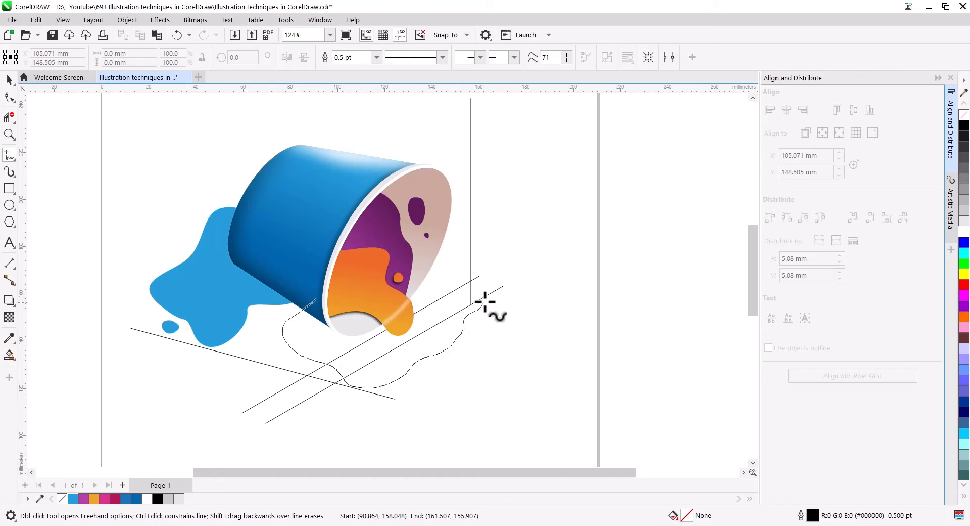
left_click_drag(432, 253, 432, 252)
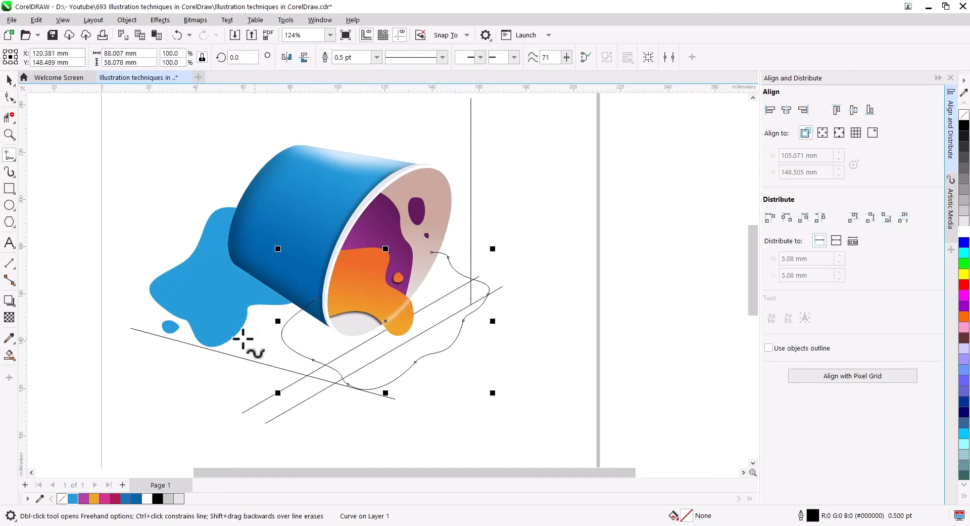
Delete the slanted and vertical perspective guide lines around the cylinder.
left_click(10, 356)
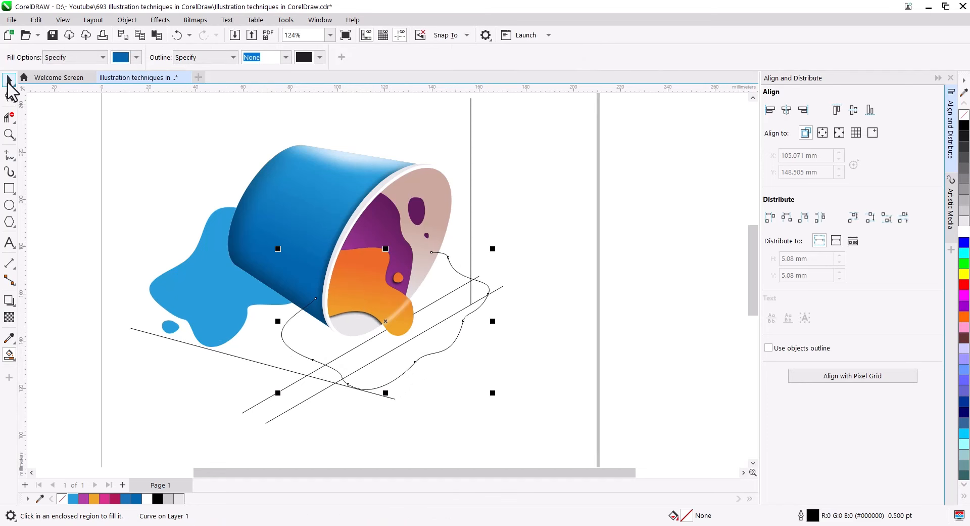
left_click(9, 80)
left_click(272, 419)
key("Delete")
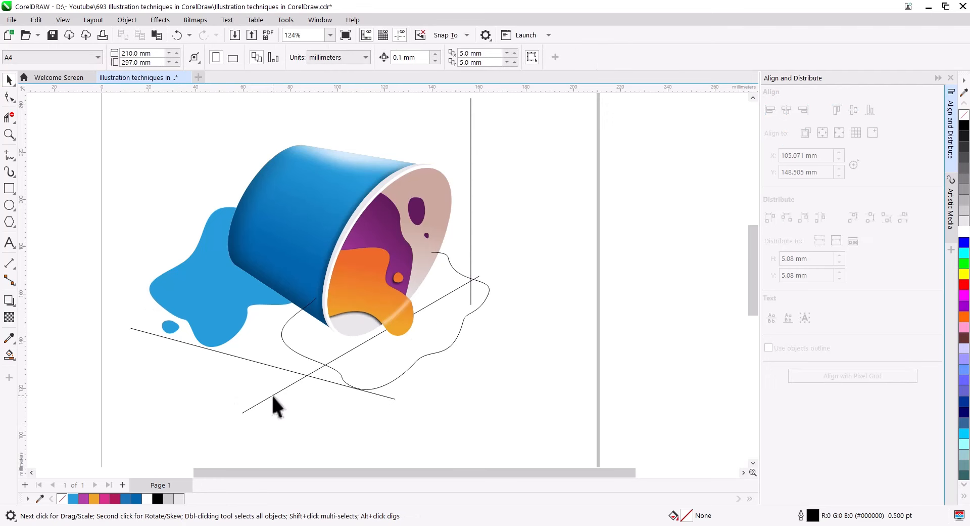
left_click(273, 395)
key("Delete")
left_click(302, 374)
key("Delete")
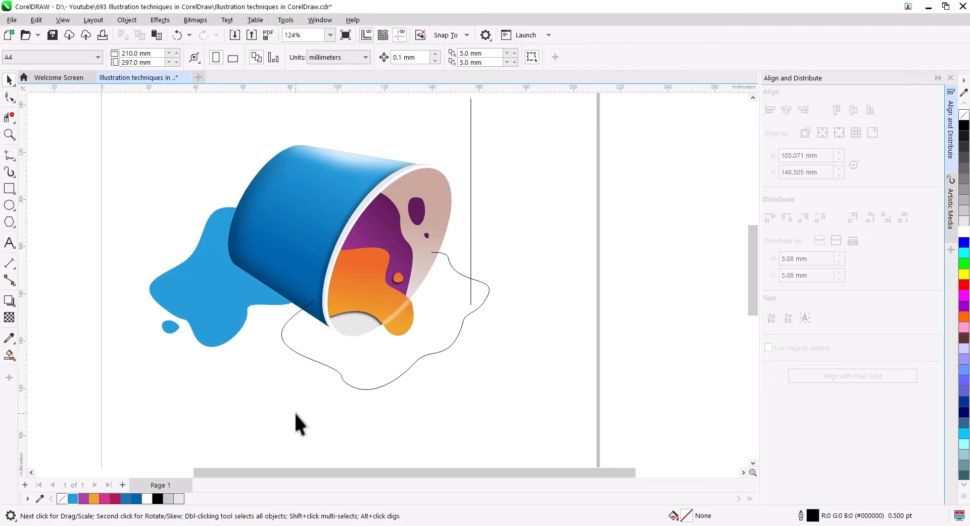
left_click(478, 371)
Smart-fill the area between the new outline and the cylinder in blue, without an outline.
left_click(9, 356)
left_click(313, 348)
left_click(10, 79)
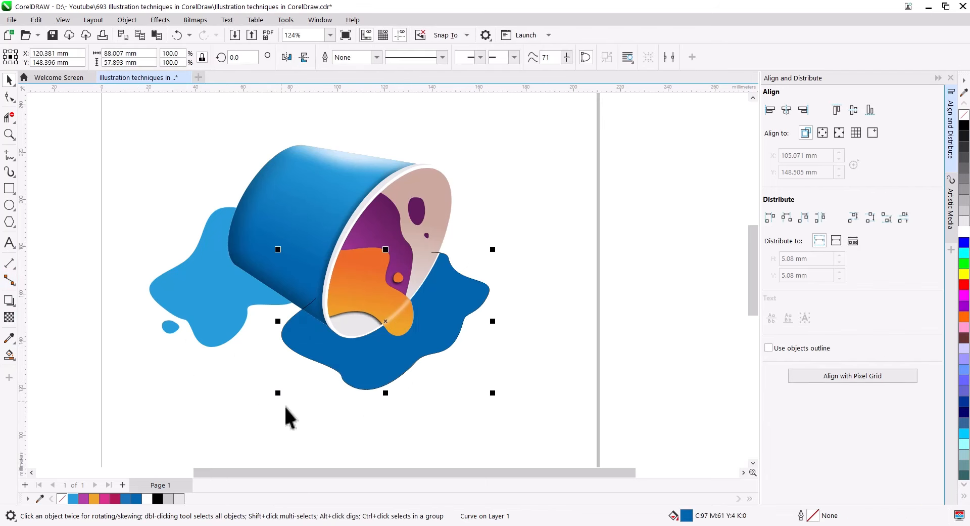
Delete the leftover outline beneath the opening and recolour the filled puddle purple (#B13FA7).
left_click(284, 405)
left_click(347, 379)
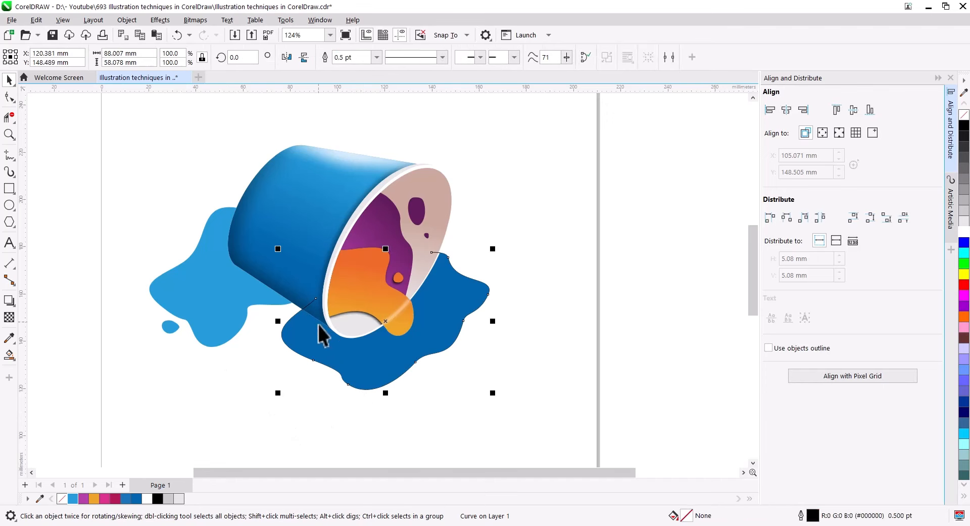
key("Escape")
left_click(349, 360)
left_click(84, 498)
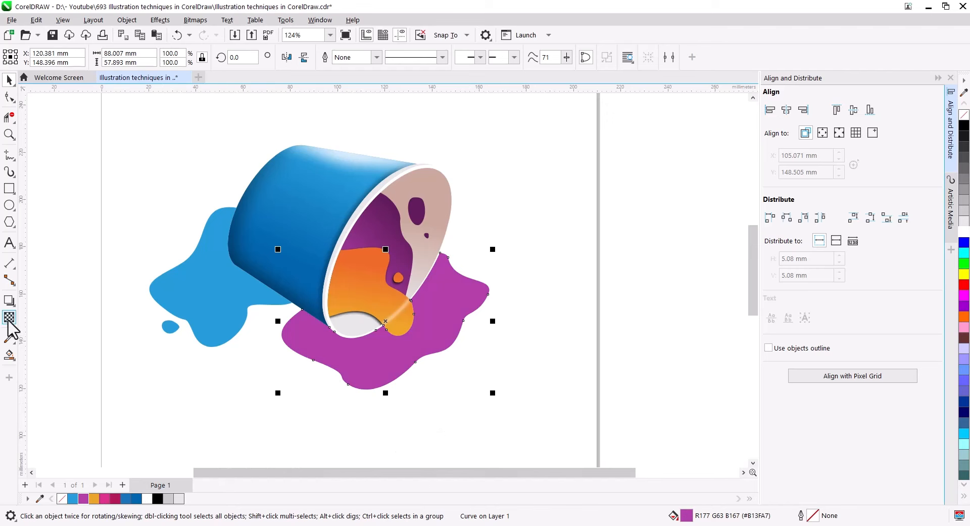
Apply a linear fountain fill to the purple puddle, sampling its start colour from the dark purple blob inside the opening.
left_click(9, 355)
left_click(13, 360)
left_click(51, 353)
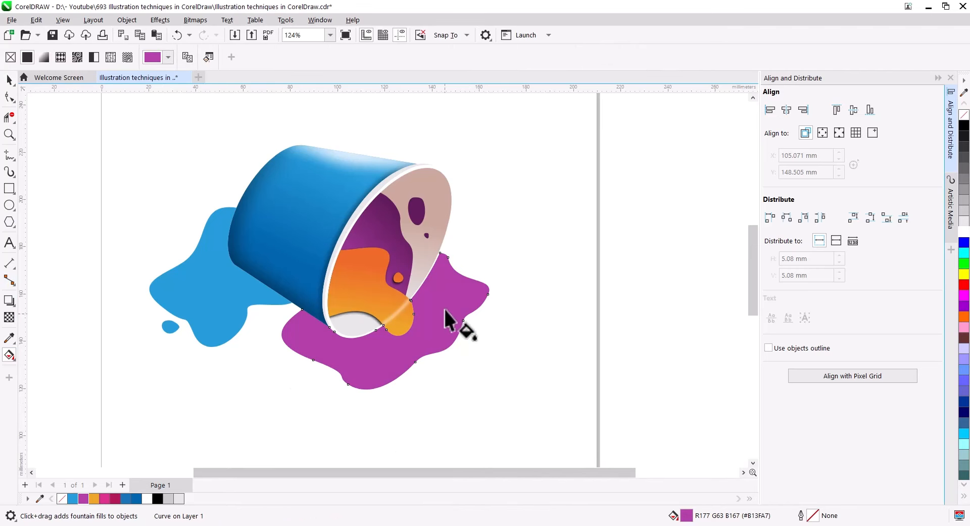
left_click_drag(457, 237, 429, 307)
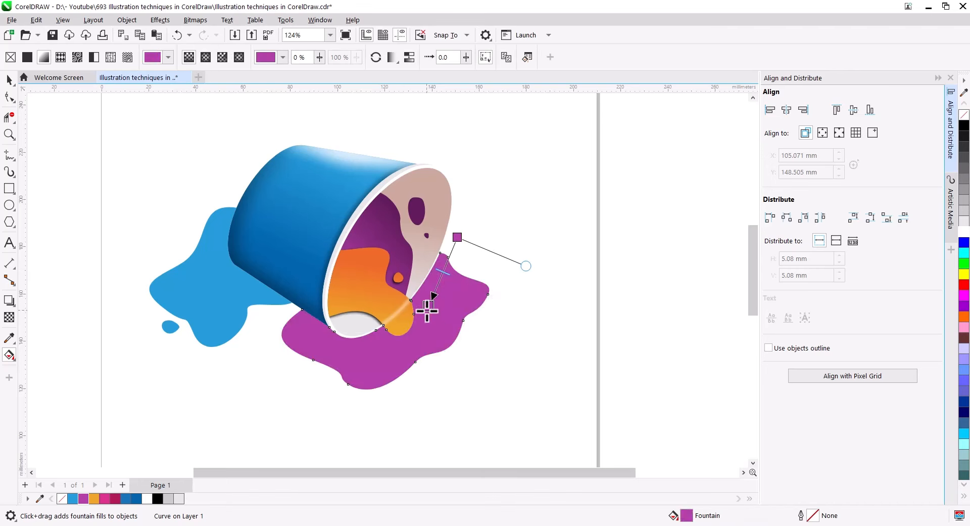
left_click(457, 236)
left_click(481, 232)
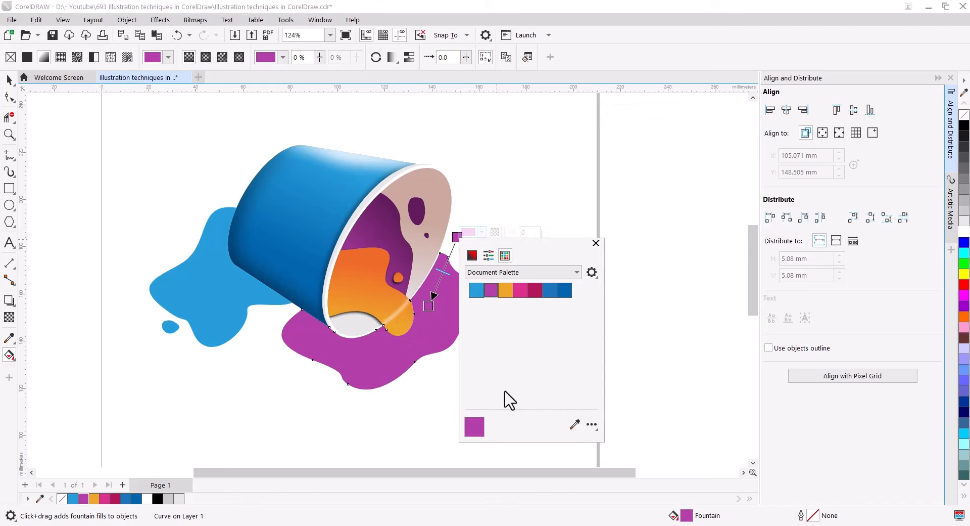
left_click(575, 425)
left_click(417, 212)
left_click(429, 305)
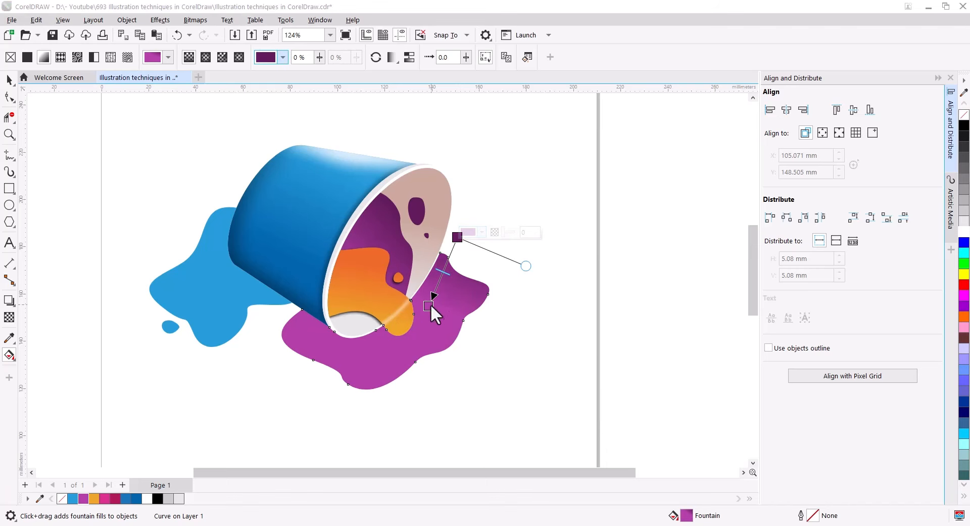
Redirect the puddle's fountain fill so it runs from dark purple inside the opening diagonally down to the puddle's lower right edge.
left_click_drag(429, 305, 416, 324)
left_click_drag(458, 236, 349, 245)
left_click_drag(420, 327, 424, 346)
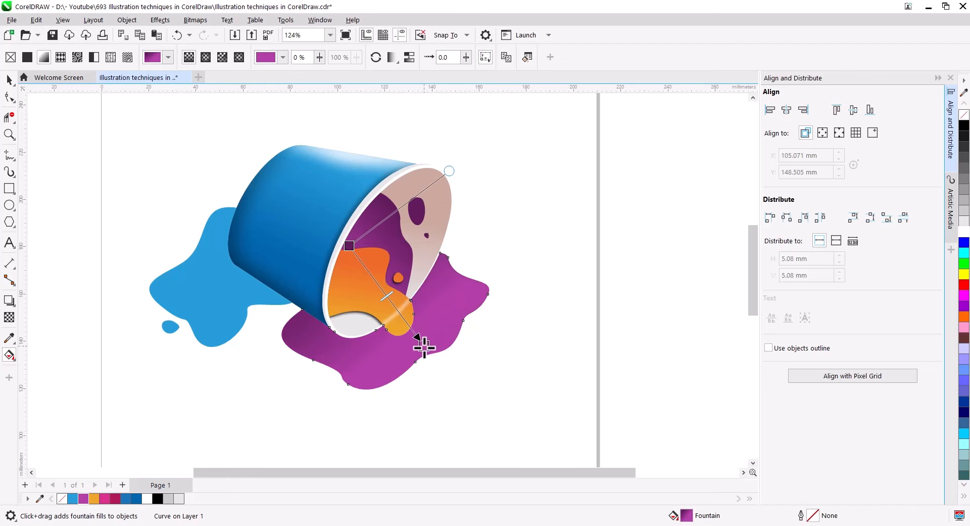
left_click_drag(452, 172, 459, 186)
left_click_drag(345, 249, 355, 271)
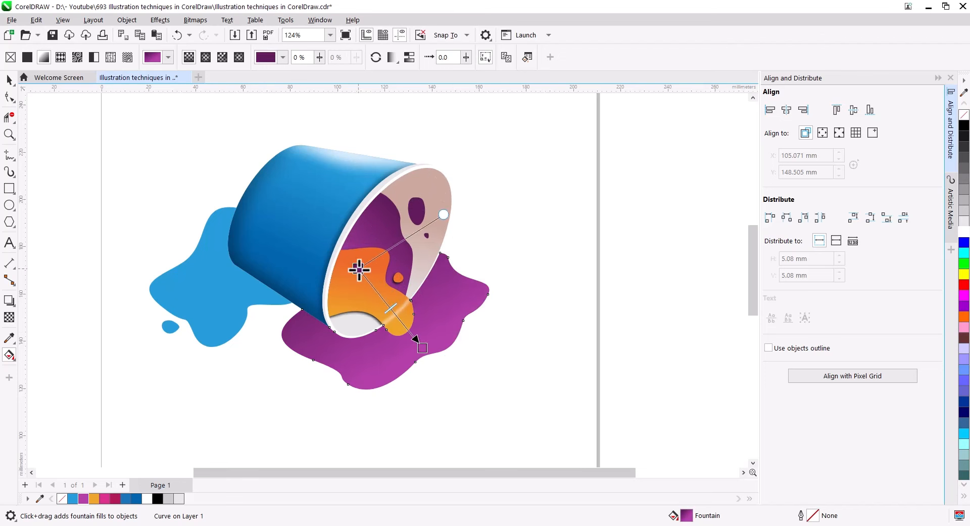
key("space")
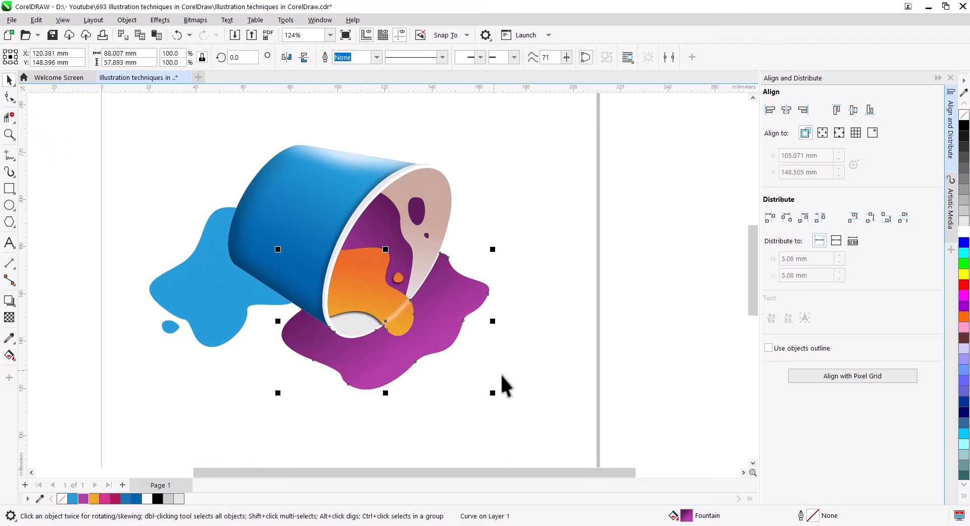
Reshape the purple puddle by pulling the node on its lower right edge slightly outward.
key("F10")
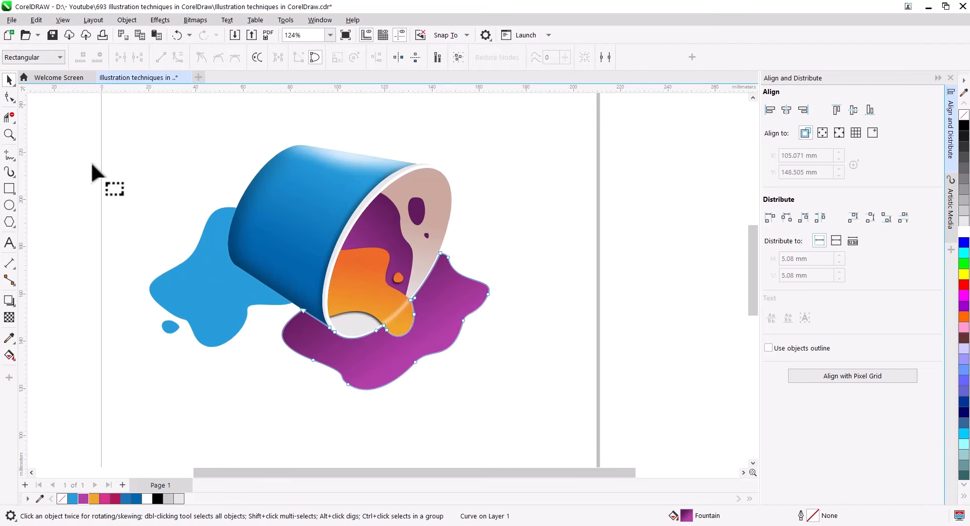
left_click_drag(466, 323, 484, 336)
left_click(9, 80)
left_click(268, 371)
Draw a third freehand puddle outline around the purple puddle's lower right side and pull its bottom node downward.
left_click_drag(455, 407, 429, 372)
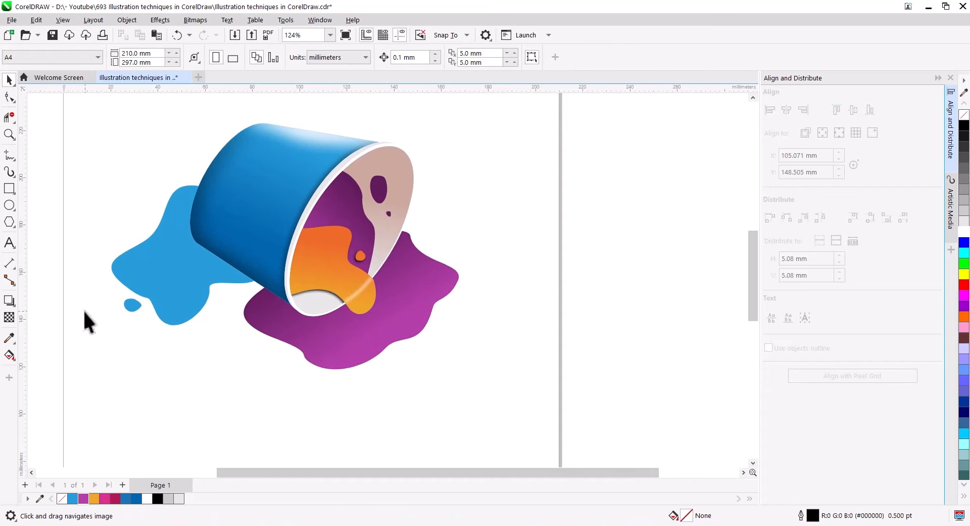
left_click(10, 155)
mouse_move(299, 335)
left_mouse_down()
mouse_move(313, 389)
mouse_move(460, 384)
left_mouse_up()
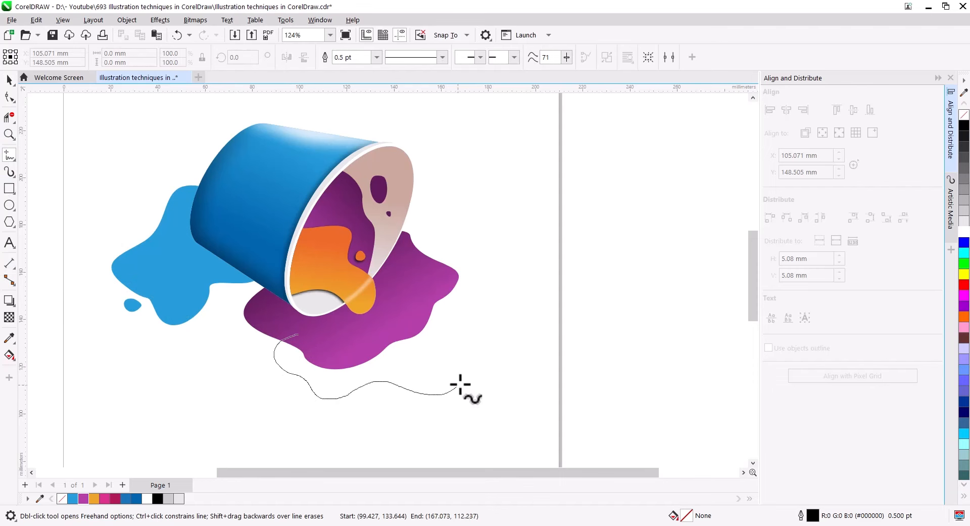
left_click_drag(417, 263, 412, 264)
left_click(8, 97)
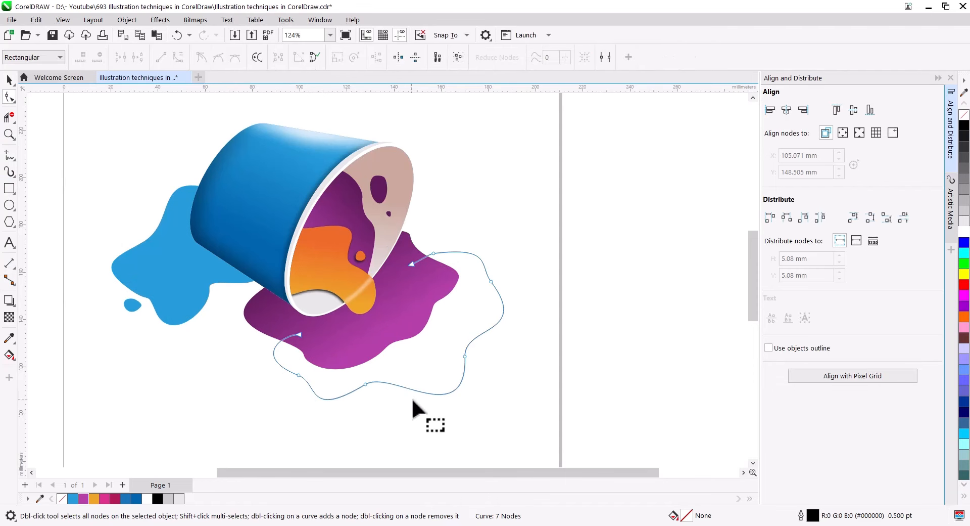
left_click_drag(366, 383, 370, 405)
left_click(9, 355)
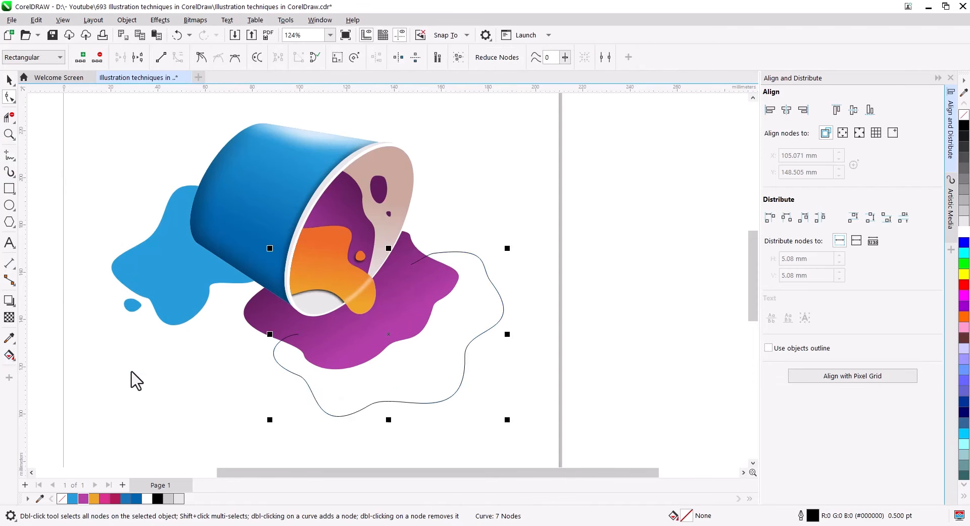
Smart-fill the third puddle outline, delete the outline curve and colour the new puddle orange (#ECA428).
left_click(324, 384)
left_click(9, 80)
left_click(296, 334)
key("Delete")
left_click(436, 384)
left_click(94, 498)
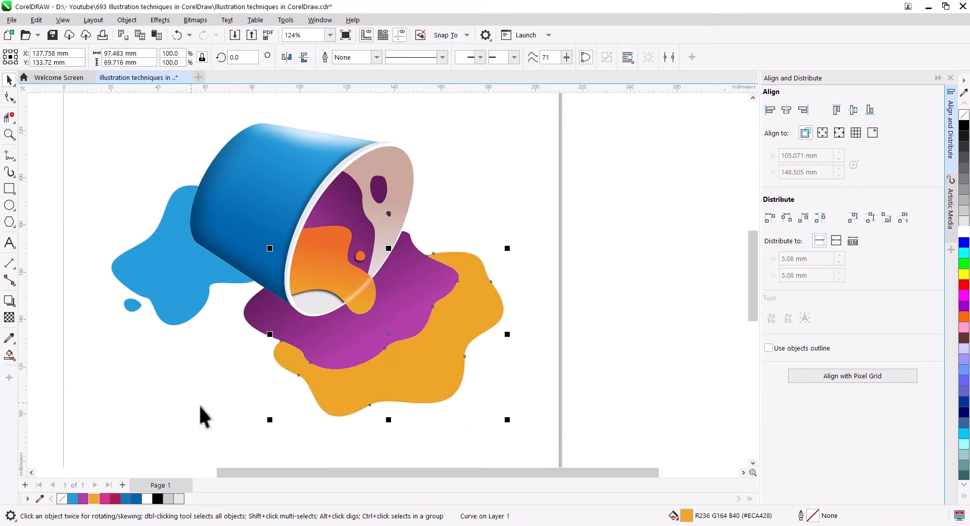
left_click(200, 408)
Draw a fourth freehand puddle outline around the lower right side of the orange puddle.
left_click_drag(455, 405, 418, 354)
scroll(418, 356, "up", 3)
left_click(9, 154)
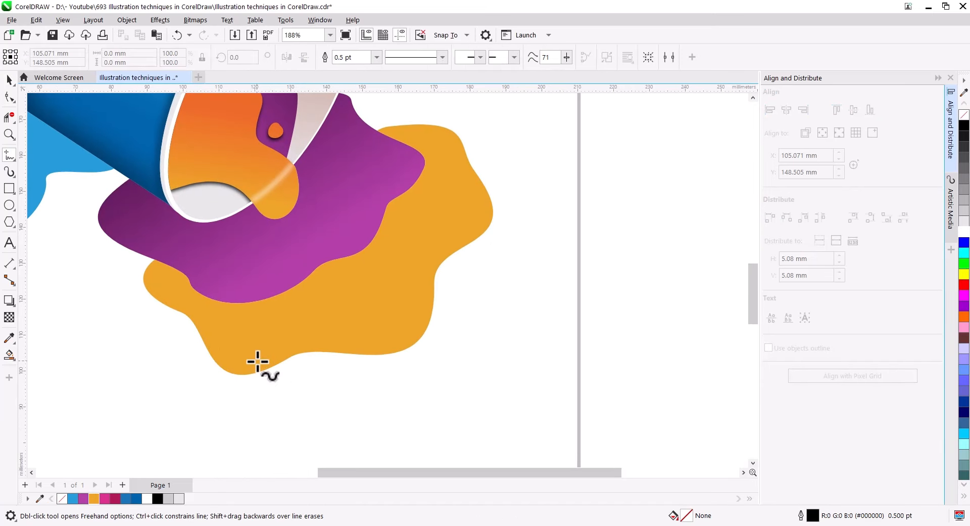
left_click_drag(258, 360, 292, 430)
left_click_drag(528, 319, 447, 227)
Smart-fill the fourth outline's enclosed area with dark blue and delete the outline curve.
left_click(10, 355)
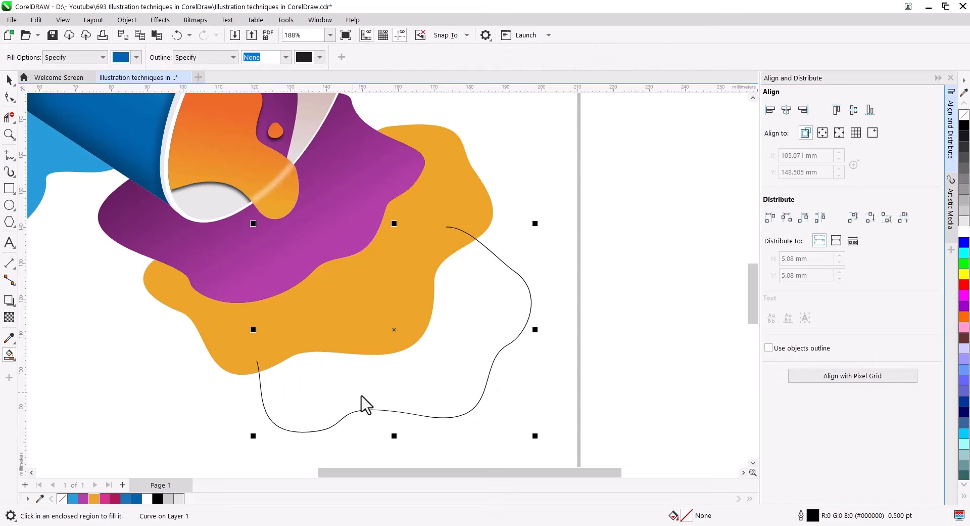
left_click(364, 402)
left_click(9, 80)
key("Delete")
mouse_move(395, 399)
left_mouse_down()
mouse_move(402, 349)
mouse_move(395, 360)
left_mouse_up()
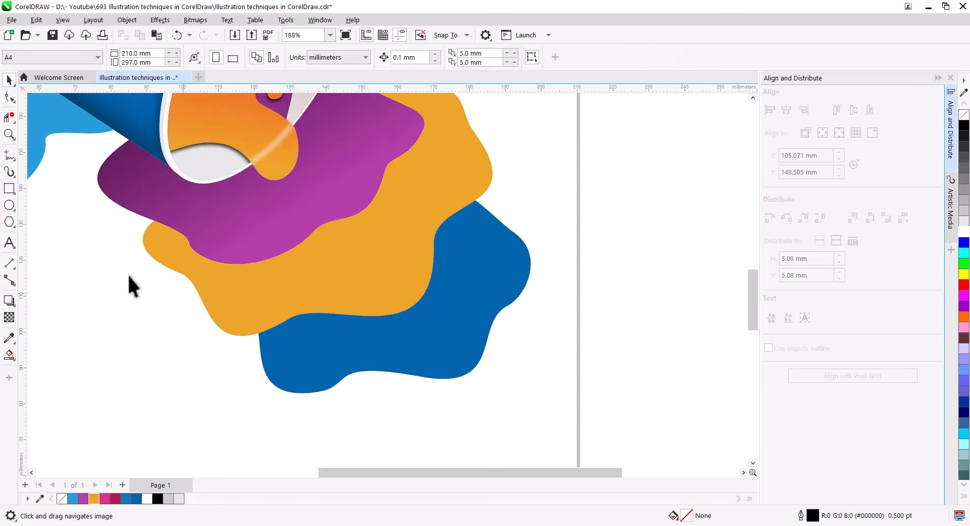
Draw freehand outlines around the puddles' lower left and right sides, the right one about 51 × 73 mm, and smooth the right one's nodes.
left_click_drag(142, 206, 127, 231)
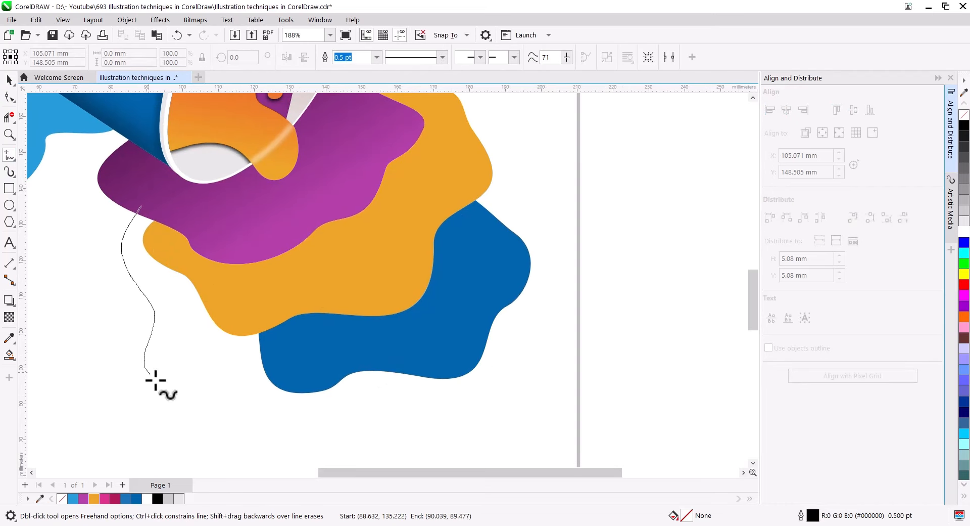
left_click_drag(156, 380, 280, 354)
key("Escape")
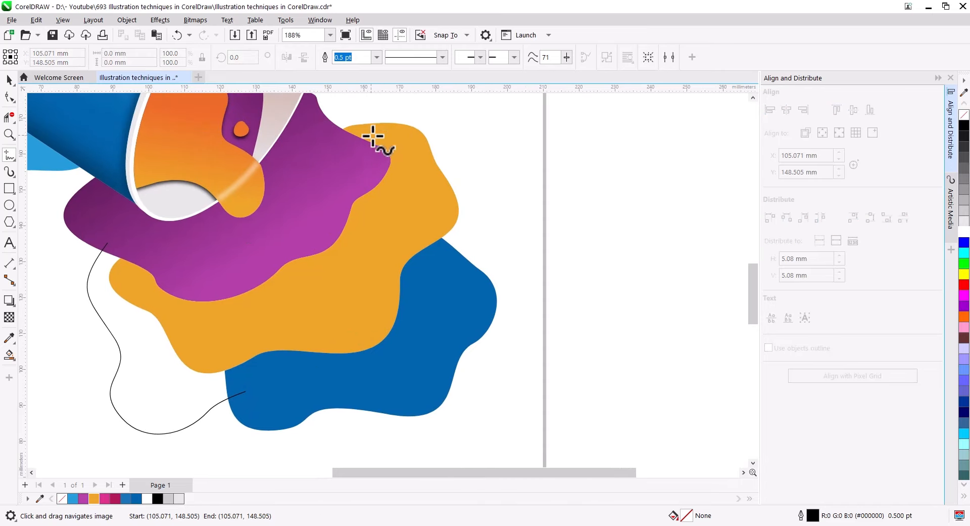
left_click_drag(495, 355, 429, 362)
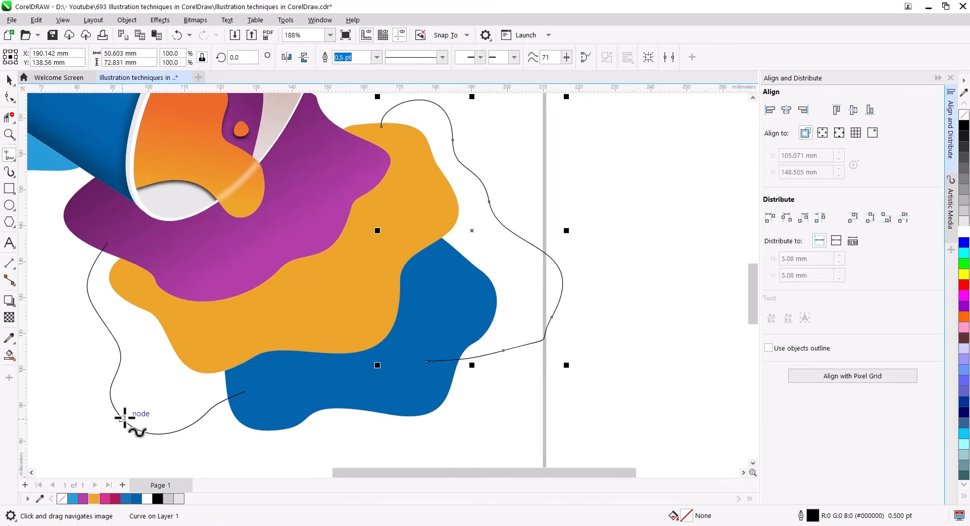
key("F10")
left_click_drag(488, 204, 491, 219)
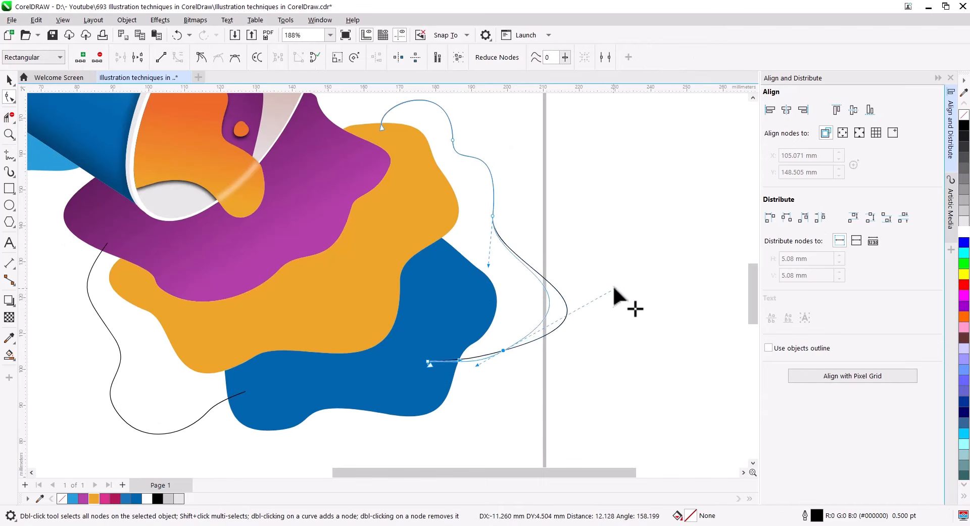
Smart-fill the left and right outlined areas with dark blue and combine both fills into one object.
left_click(9, 354)
left_click(147, 374)
left_click(455, 329)
left_click(9, 80)
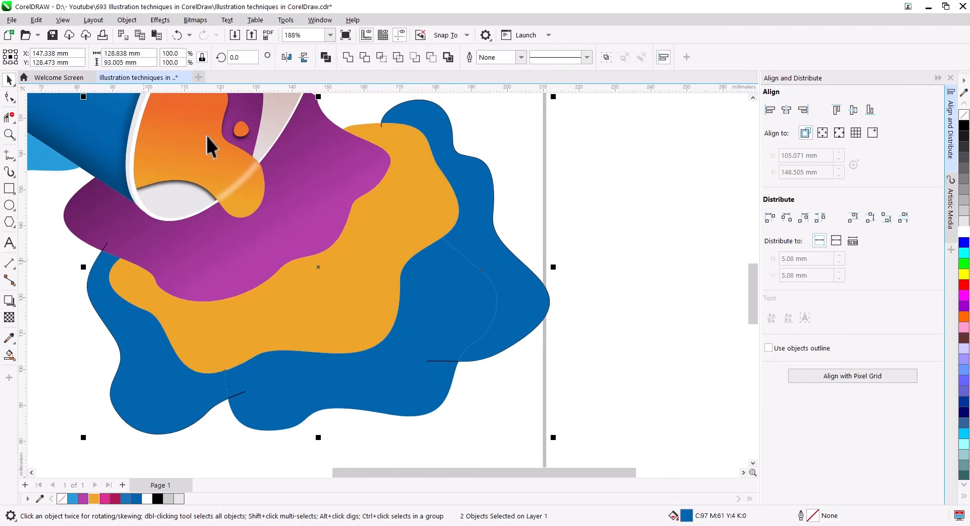
key("ctrl+l")
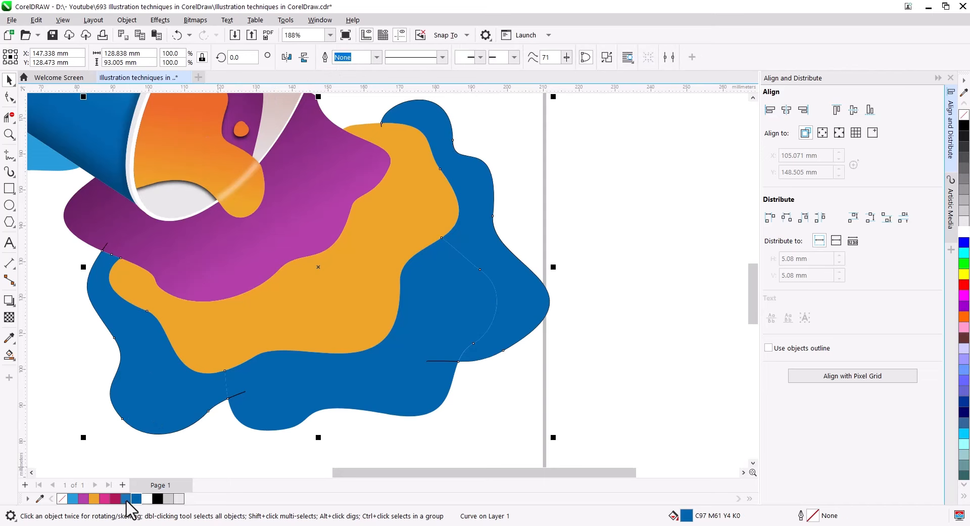
Recolour the combined side puddle in the lighter mid blue and delete the two leftover outline curves.
left_click(126, 499)
key("Escape")
left_click(436, 361)
key("Delete")
left_click(242, 393)
key("Delete")
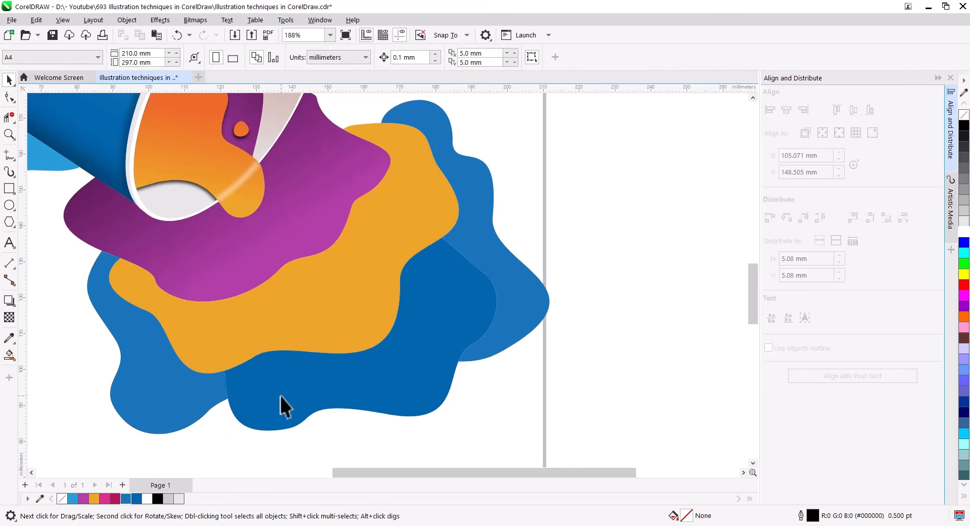
Recolour the lower dark blue puddle pink and draw a wavy freehand curve along its lower edge.
left_click(280, 395)
left_click(104, 498)
left_click_drag(368, 443, 409, 406)
left_click(7, 156)
mouse_move(233, 359)
left_mouse_down()
mouse_move(292, 386)
mouse_move(390, 396)
mouse_move(490, 309)
left_mouse_up()
Smart-fill the two slivers beneath the pink puddle, delete the wavy curve and colour the slivers dark crimson.
left_click(9, 117)
left_click(283, 384)
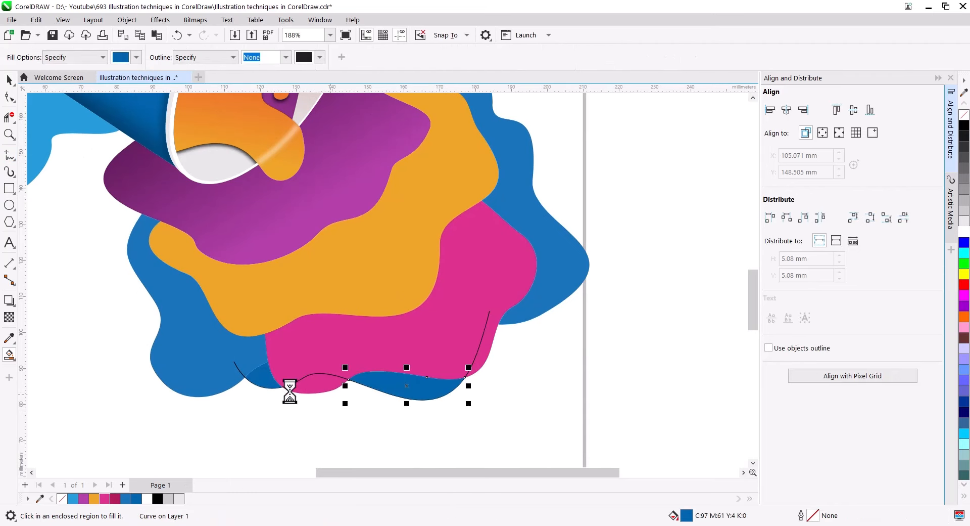
key("space")
left_click(473, 379)
left_click(273, 380)
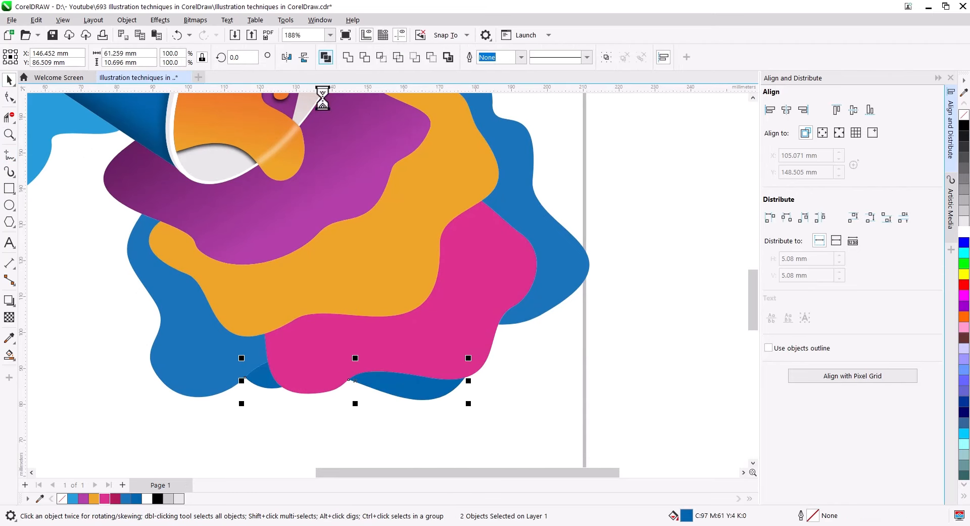
left_click(116, 499)
left_click(374, 430)
scroll(374, 429, "down", 2)
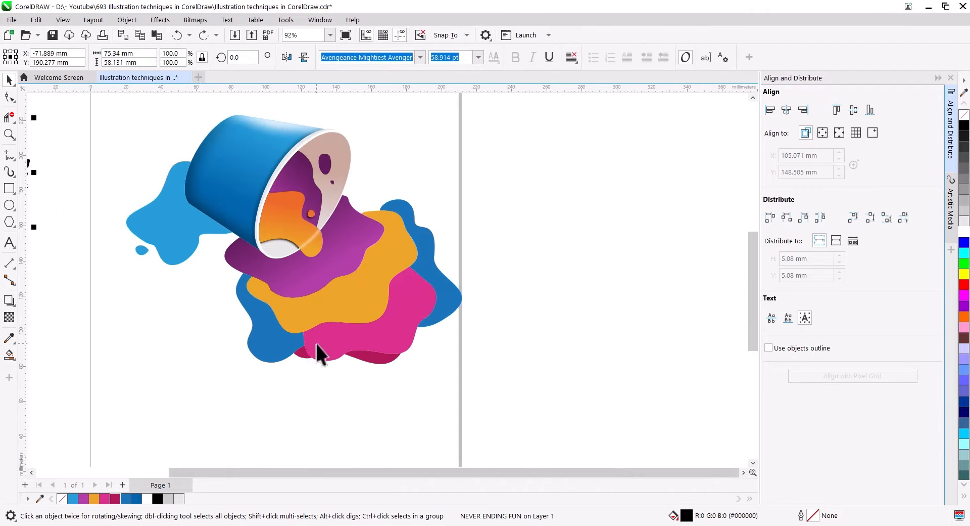
Draw a horizontal 2-point line about 142 mm long below the puddles.
scroll(323, 346, "down", 1)
left_click_drag(323, 347, 338, 291)
left_click(189, 308)
left_click(10, 156)
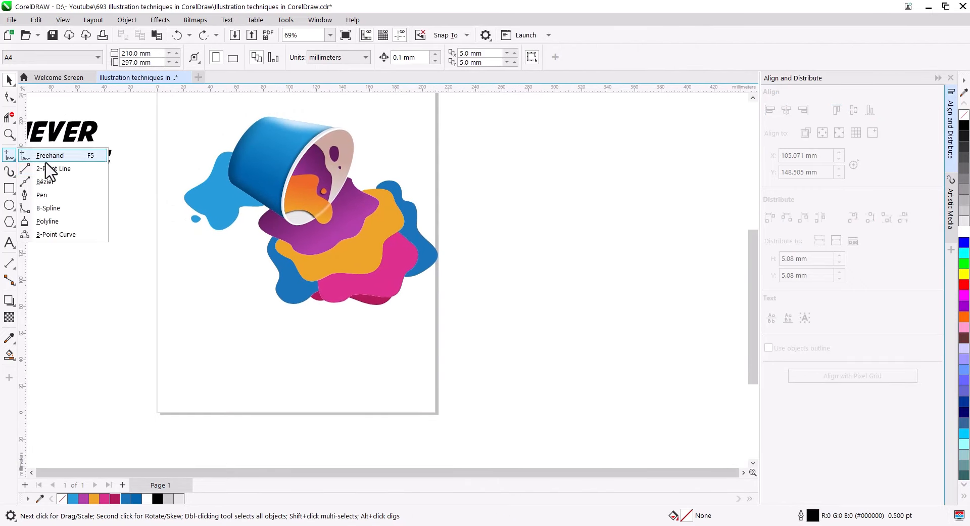
left_click(58, 180)
left_click_drag(263, 348, 462, 347)
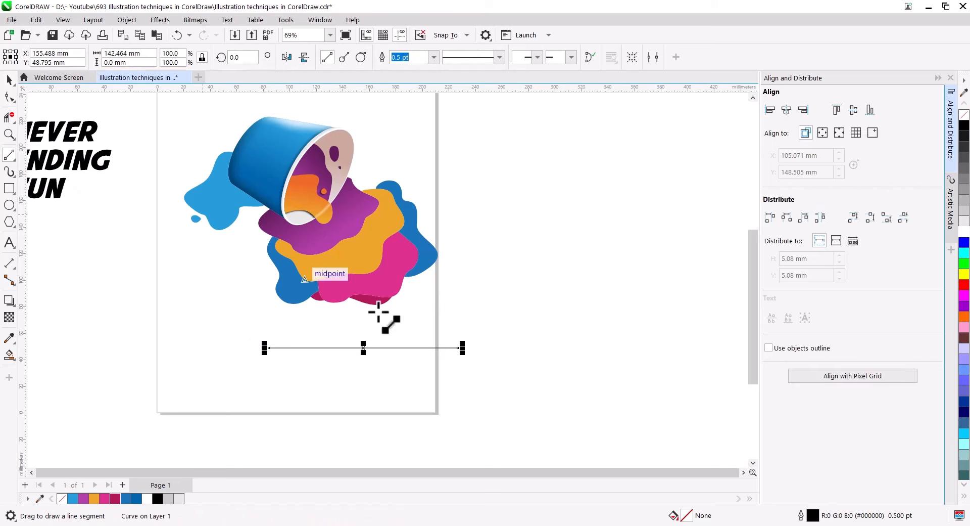
Rotate the line to 30° and add a copy of it rotated to 345° about the same centre.
left_click(9, 80)
left_click(424, 349)
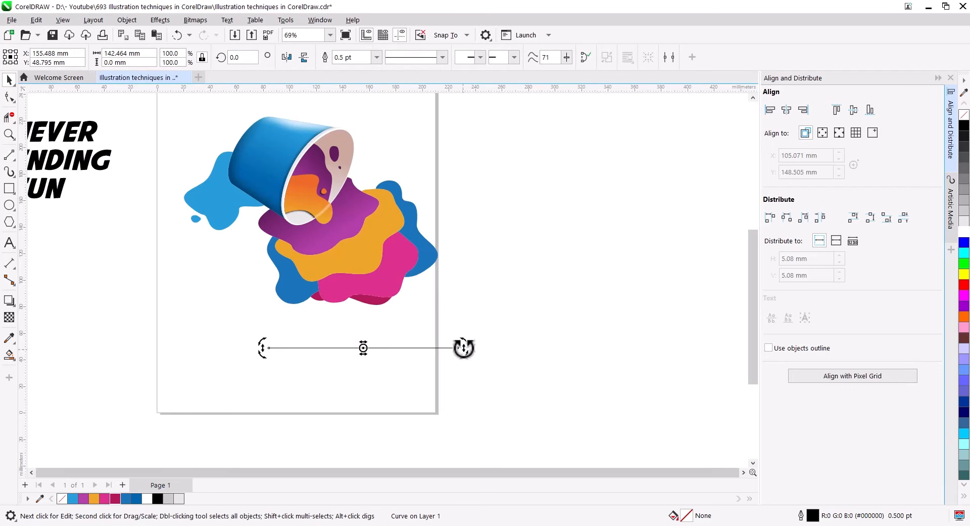
left_click_drag(464, 347, 452, 297)
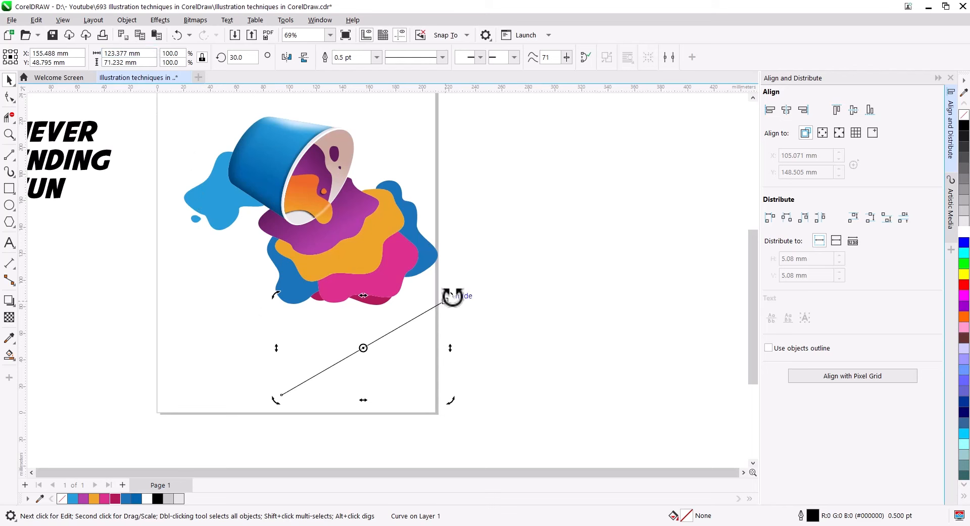
left_click_drag(453, 296, 457, 375)
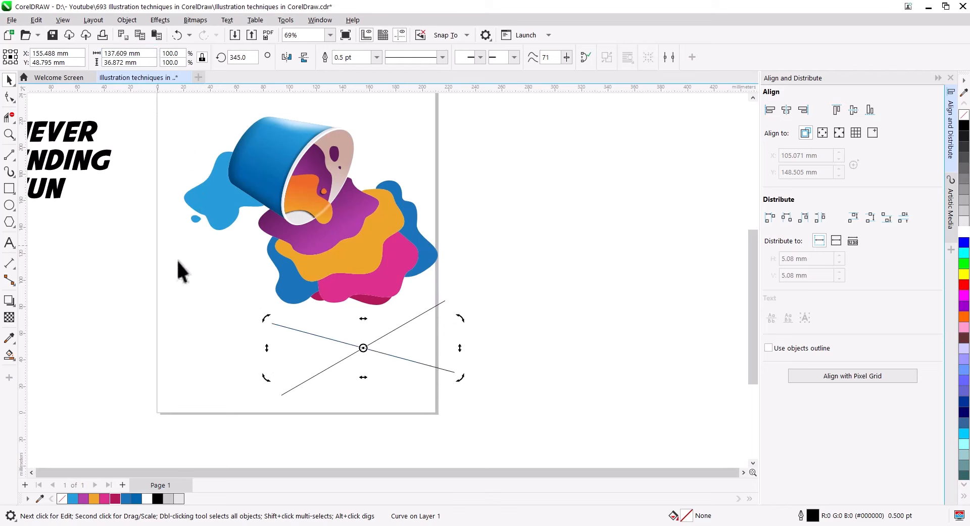
Lengthen the 345° line to 131.1% toward its upper left end and move both crossing lines down beside the page's lower right corner.
left_click(286, 326)
left_click_drag(268, 317, 213, 304)
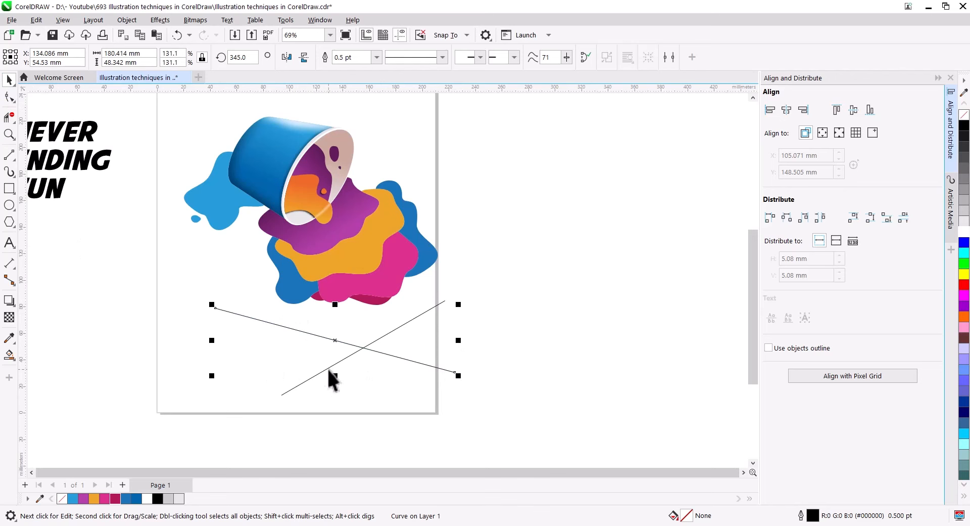
left_click(329, 369, "shift")
left_click_drag(329, 368, 462, 398)
left_click(525, 390)
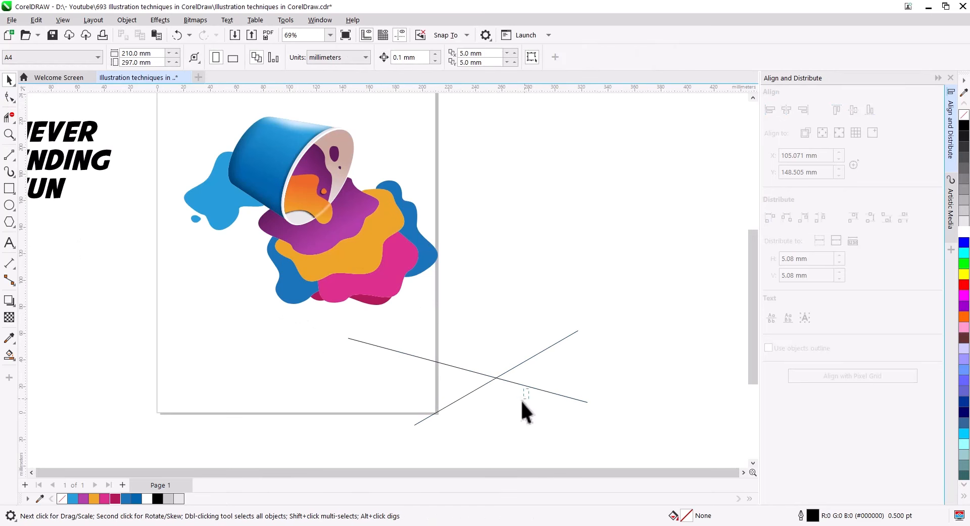
Duplicate both guide lines parallel to themselves so the four lines enclose a slanted parallelogram.
left_click_drag(524, 384, 451, 339)
left_click(598, 374)
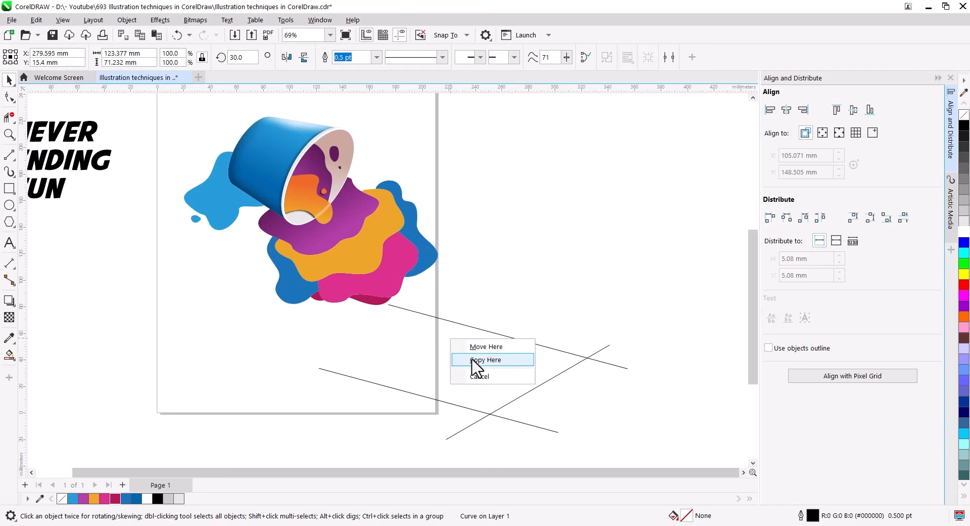
left_click(472, 359)
Move the NEVER ENDING FUN text next to the guide lines, then break it into separate lines and group them.
left_click_drag(78, 165, 565, 340)
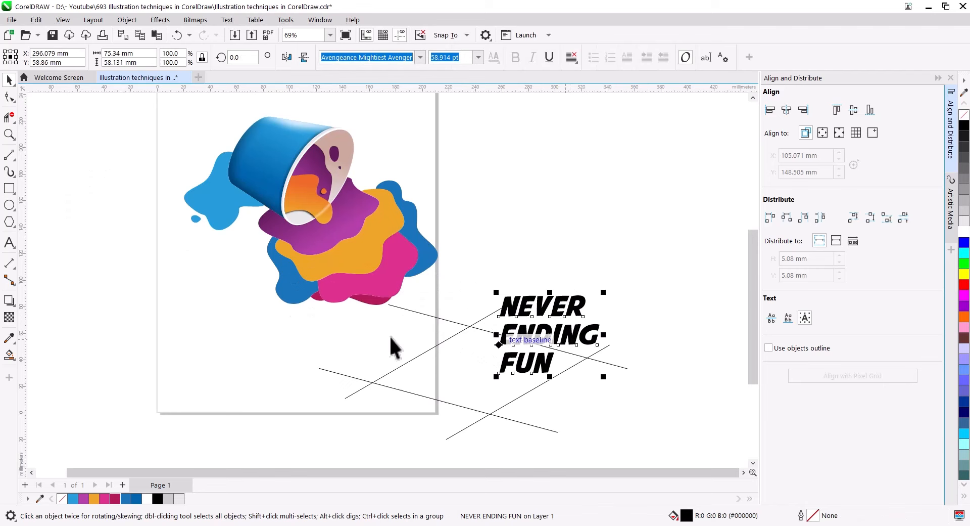
left_click(127, 19)
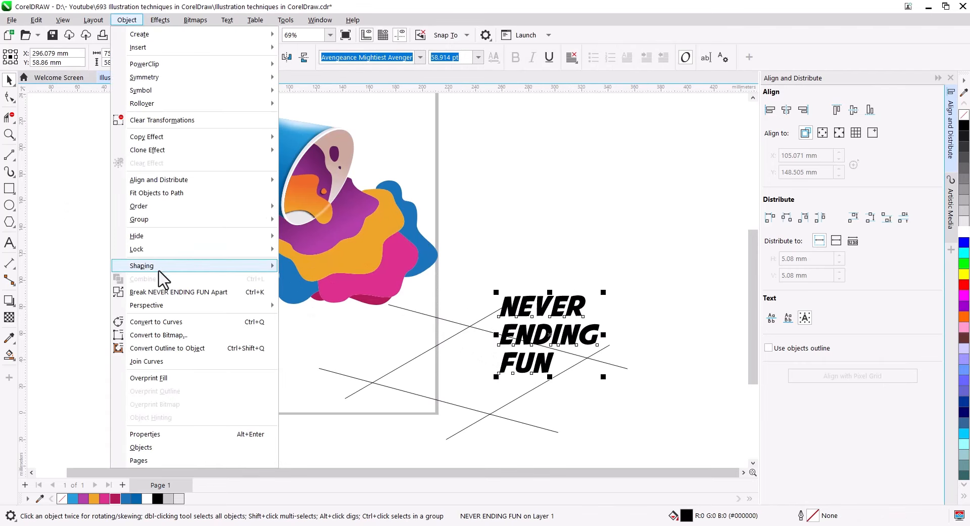
left_click(174, 293)
left_click_drag(642, 404, 483, 271)
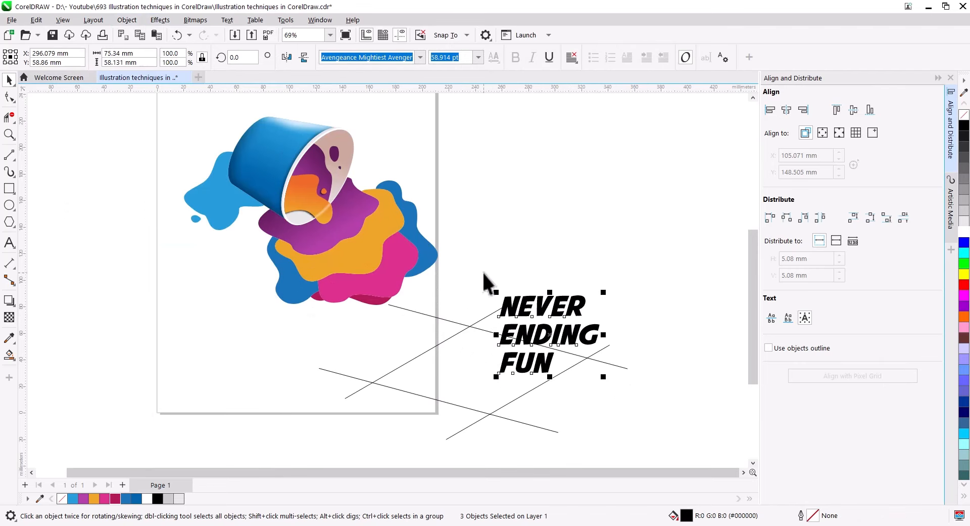
right_click(542, 305)
left_click(589, 245)
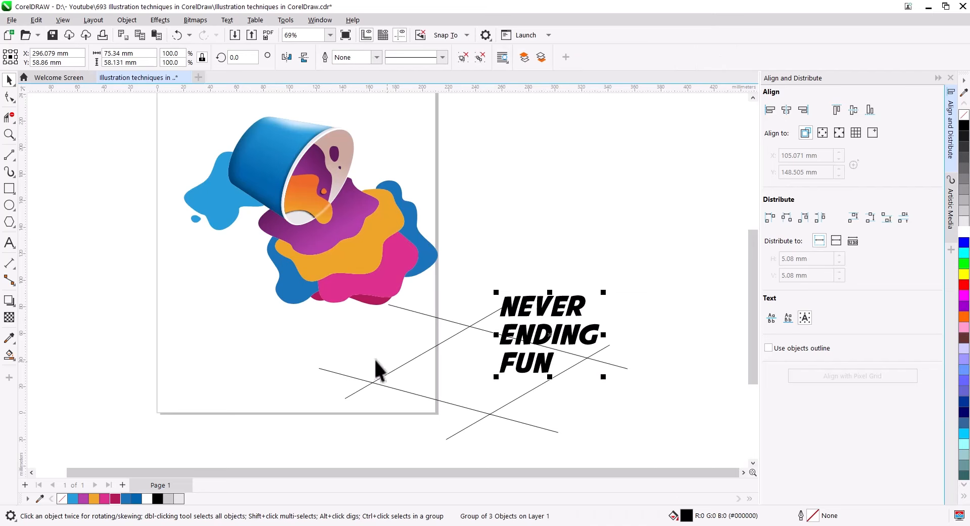
Add perspective to the grouped text and snap its four corners to the guide lines' intersections.
left_click(127, 19)
mouse_move(199, 308)
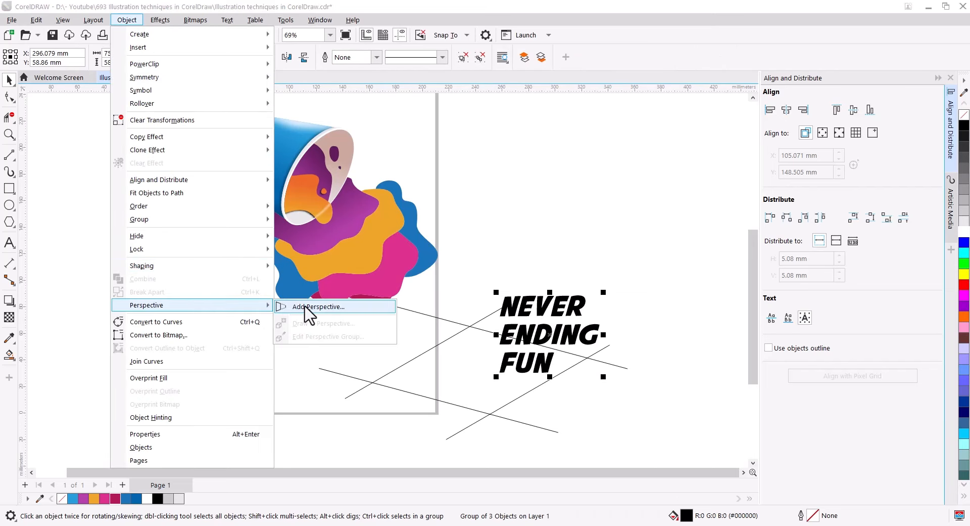
left_click(303, 308)
left_click_drag(500, 373, 491, 411)
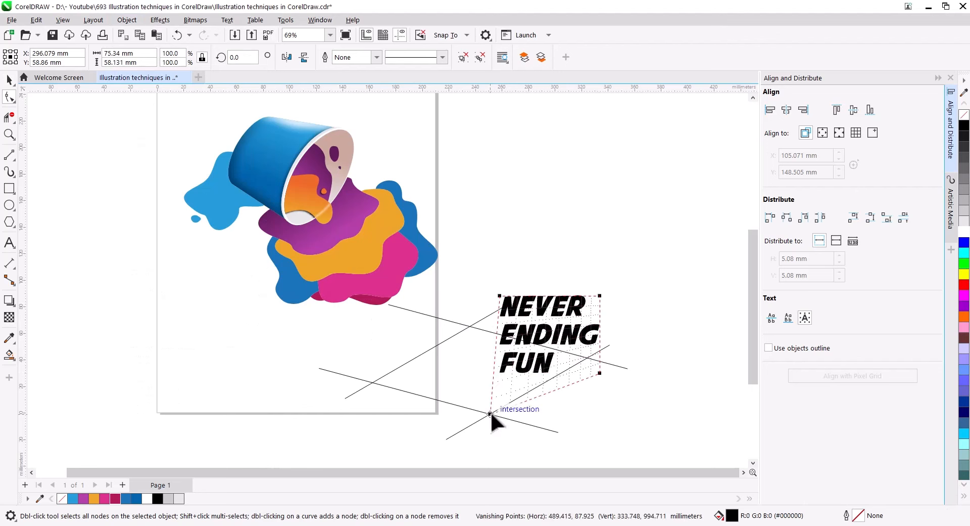
left_click_drag(599, 373, 587, 357)
left_click_drag(500, 296, 372, 382)
left_click_drag(601, 296, 470, 326)
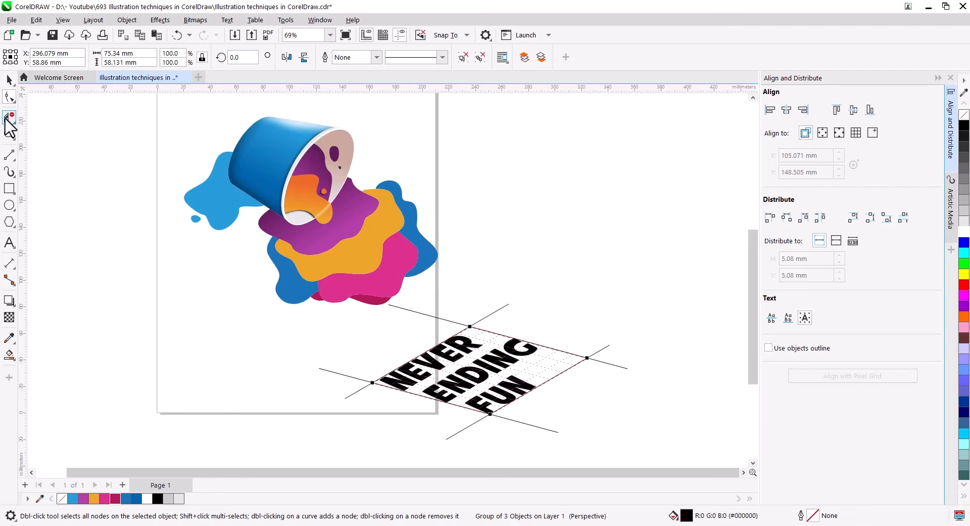
Delete the four guide lines around the perspective text.
left_click(10, 80)
left_click(550, 428)
left_click(607, 376)
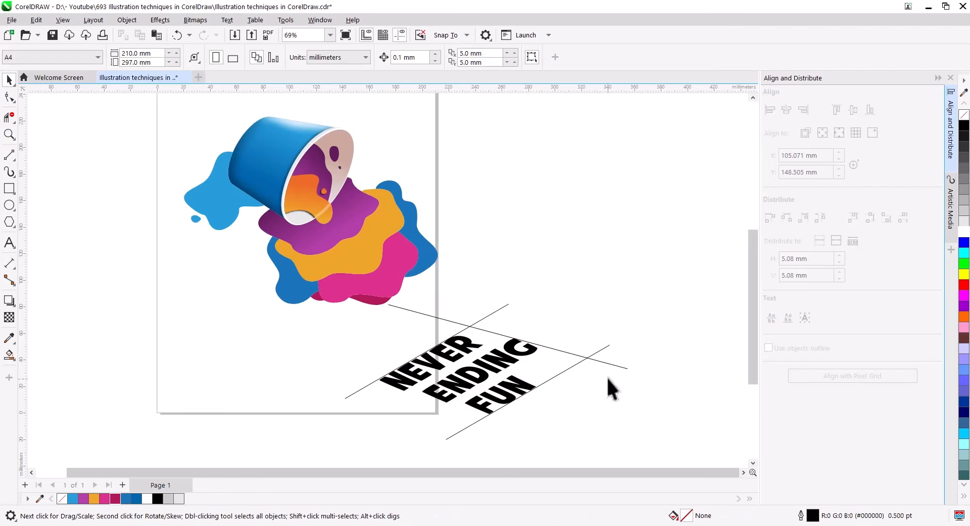
left_click(610, 362)
key("Delete")
left_click(601, 348)
key("Delete")
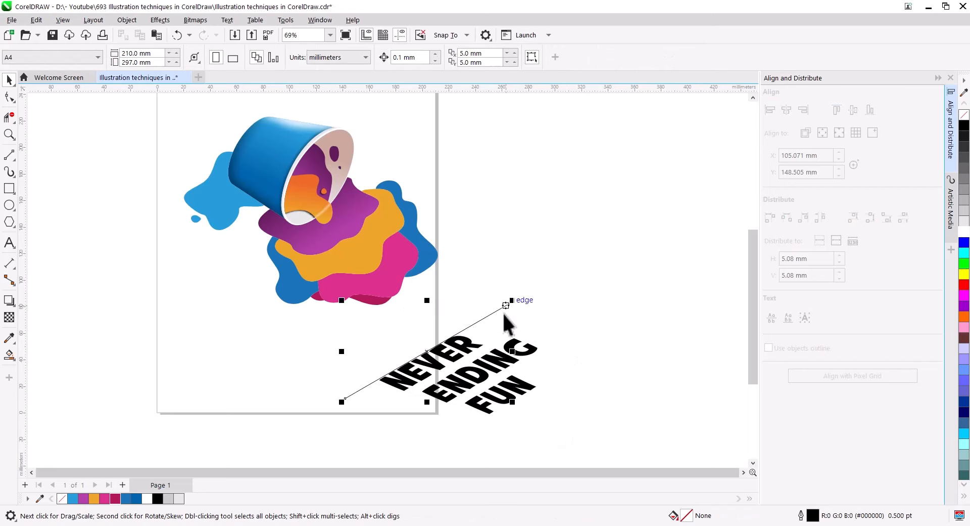
Move the perspective text onto the puddles and bring it to the front.
left_click_drag(515, 390, 455, 285)
right_click(454, 285)
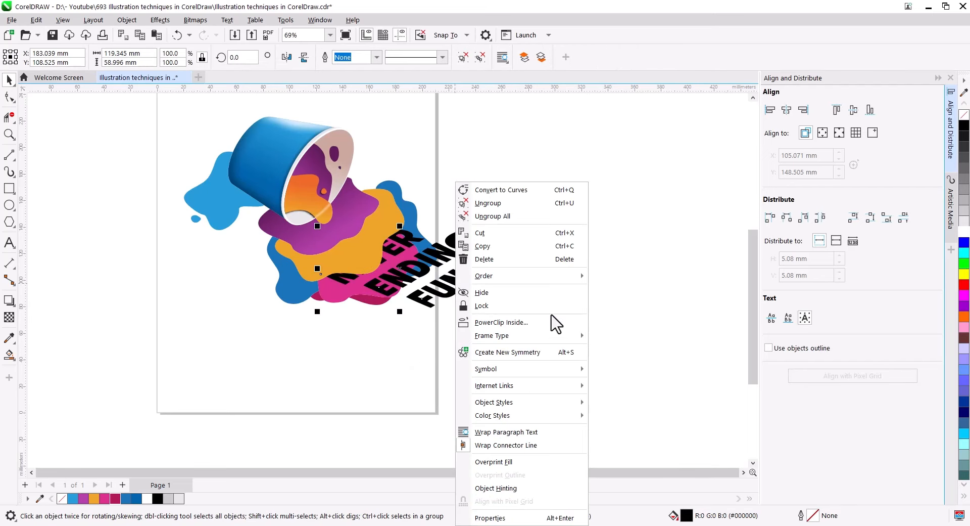
mouse_move(537, 277)
left_click(630, 277)
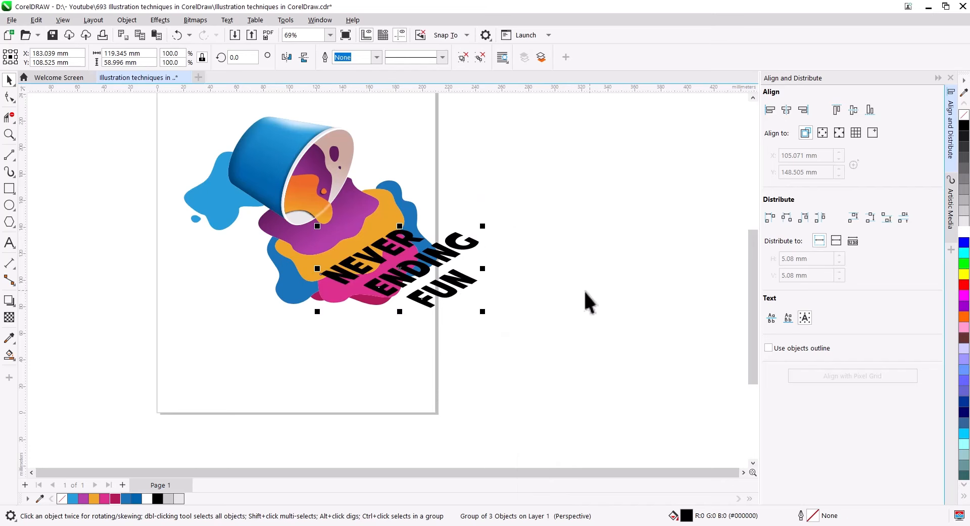
Scale the perspective text down to about 85 mm wide and place it across the purple, orange and pink puddles.
left_click_drag(482, 311, 438, 289)
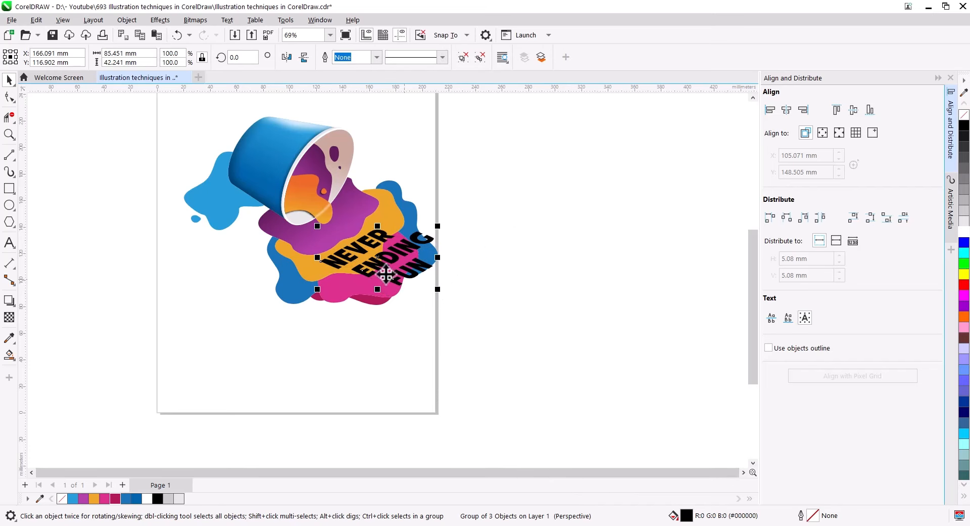
scroll(331, 235, "up", 3)
left_click_drag(358, 249, 379, 286)
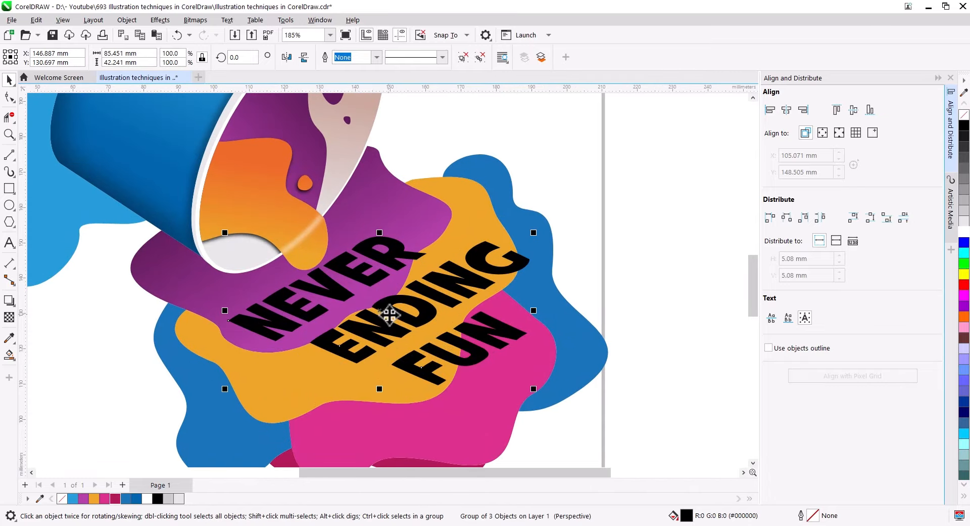
Ungroup the perspective text and convert the word NEVER to curves.
left_click(464, 61)
left_click(391, 267)
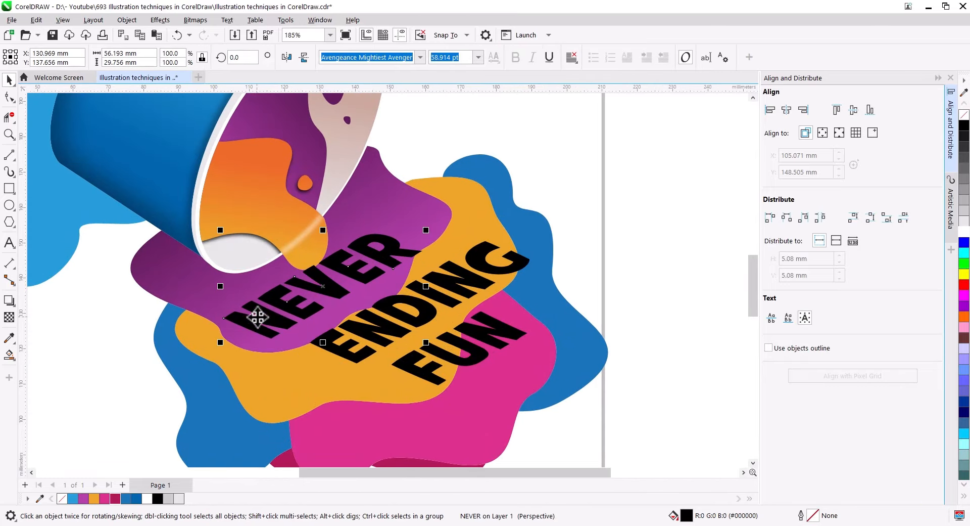
right_click(307, 317)
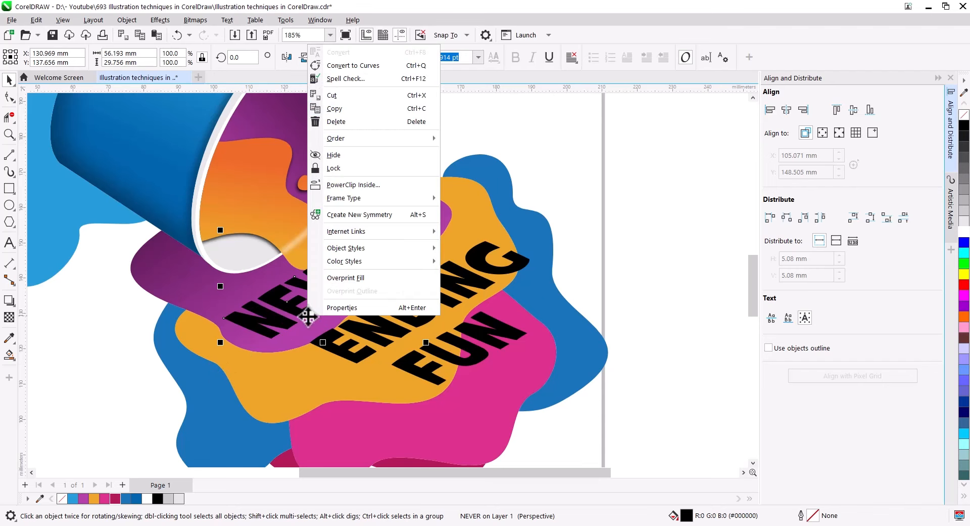
left_click(347, 63)
Warp NEVER with the Envelope tool so its lower edge and upper-right end follow the purple puddle's contour.
left_click(14, 304)
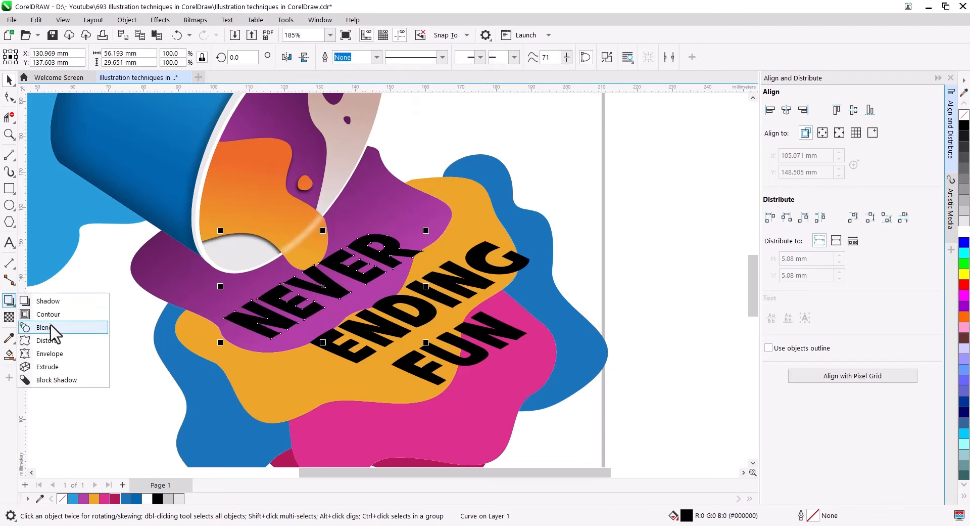
left_click(65, 356)
left_click_drag(323, 338, 329, 349)
left_click_drag(422, 340, 434, 294)
left_click_drag(426, 242, 416, 229)
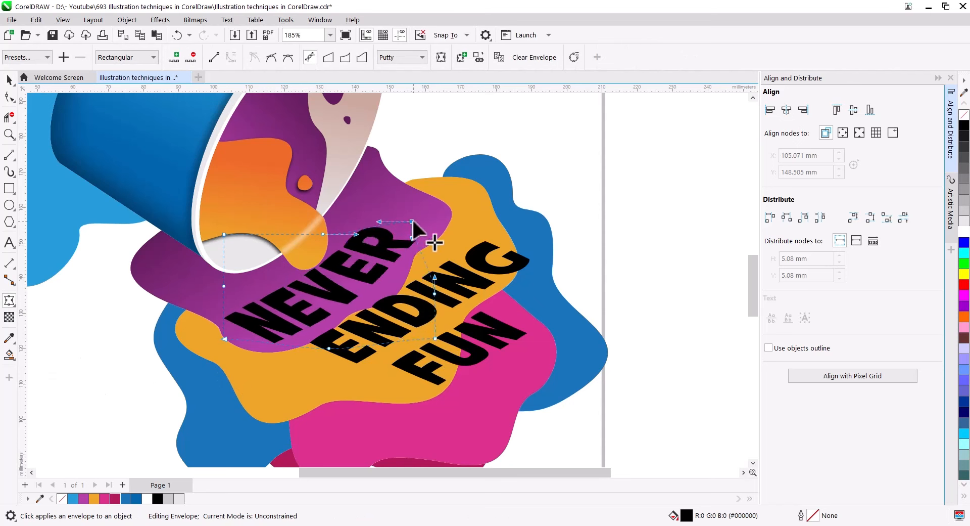
left_click_drag(435, 339, 440, 345)
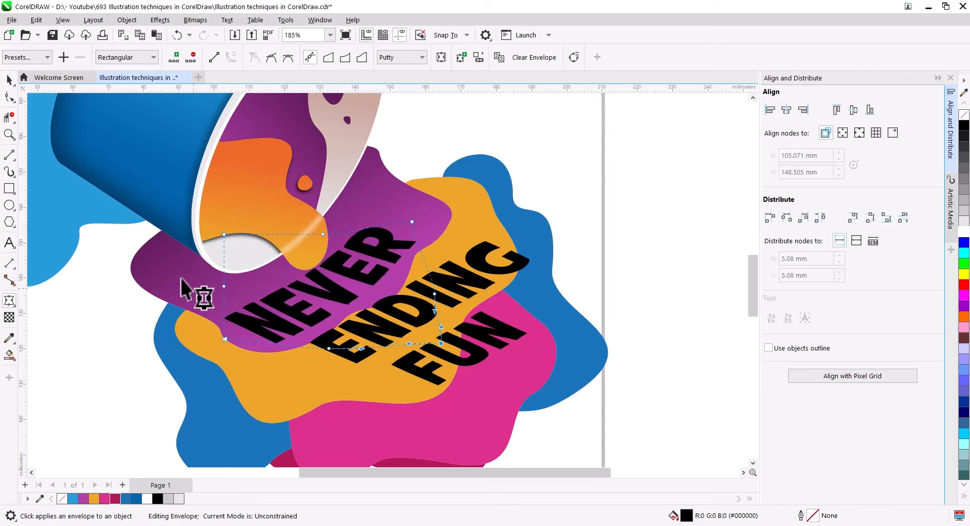
Combine NEVER with the purple puddle so the letters are cut out of it.
left_click(9, 80)
left_click(405, 211, "shift")
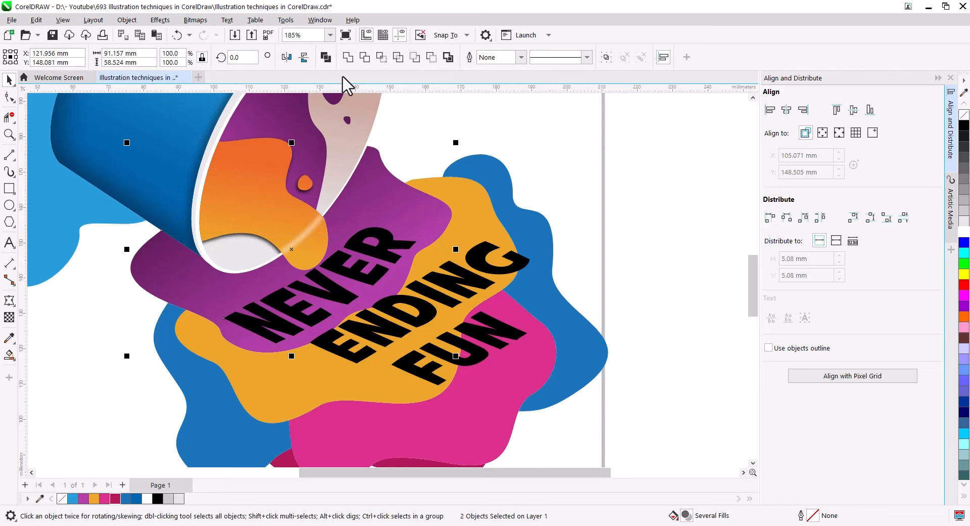
left_click(596, 218)
Reshape the orange puddle's upper edge by moving its nodes up beyond the NEVER letters so it covers their whole area.
left_click(497, 277)
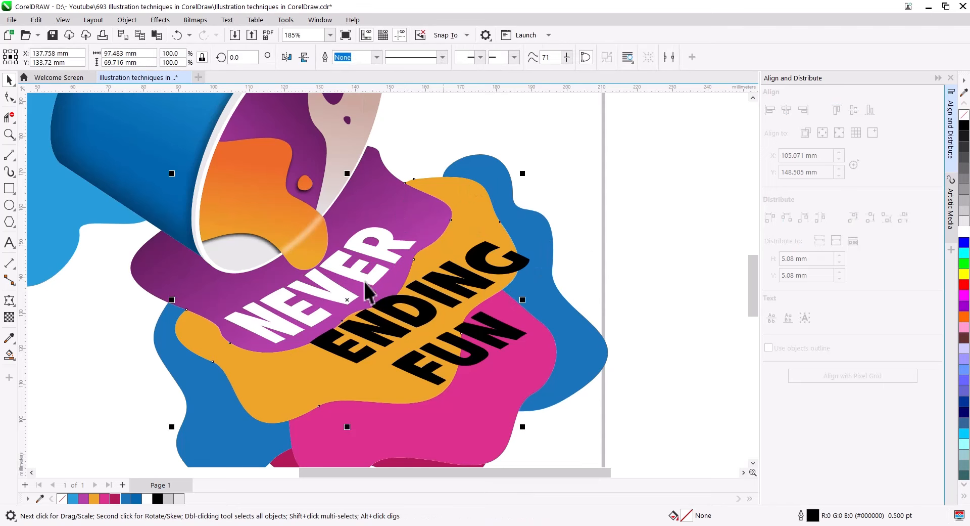
left_click(9, 96)
left_click_drag(451, 220, 351, 214)
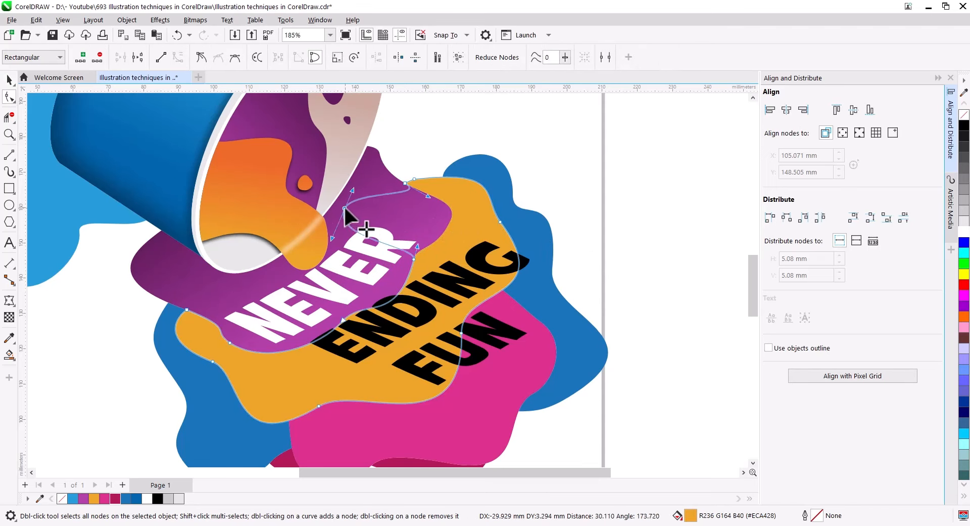
left_click_drag(413, 258, 315, 253)
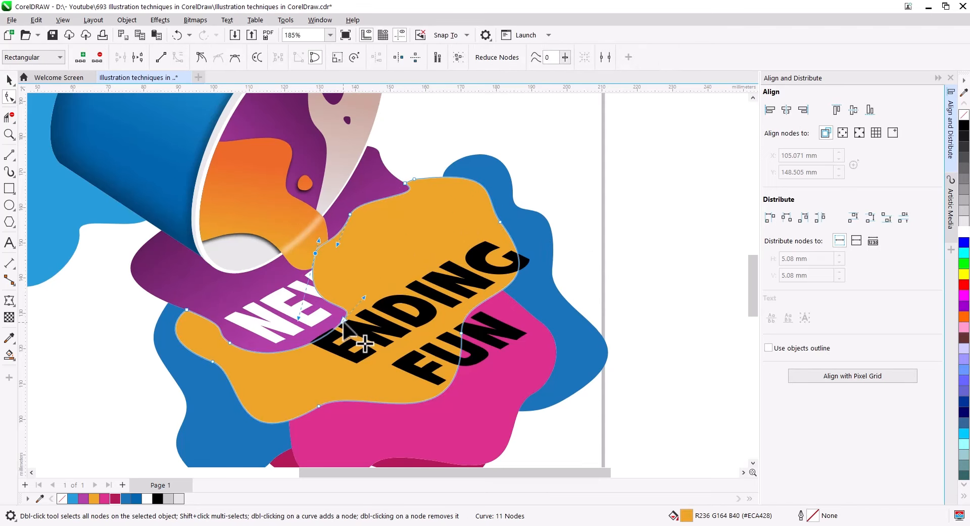
left_click_drag(344, 320, 267, 288)
left_click_drag(230, 343, 304, 275)
left_click_drag(262, 317, 244, 292)
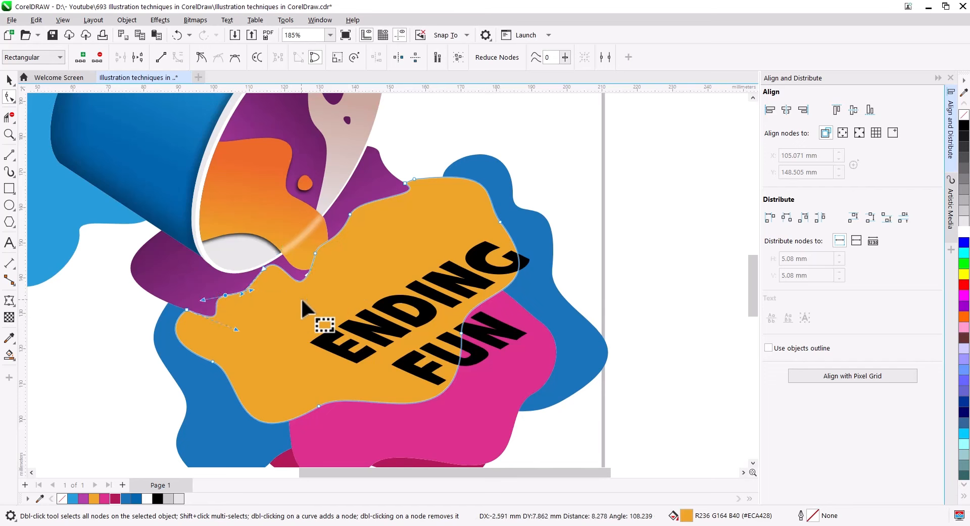
left_click_drag(315, 253, 306, 246)
left_click(9, 79)
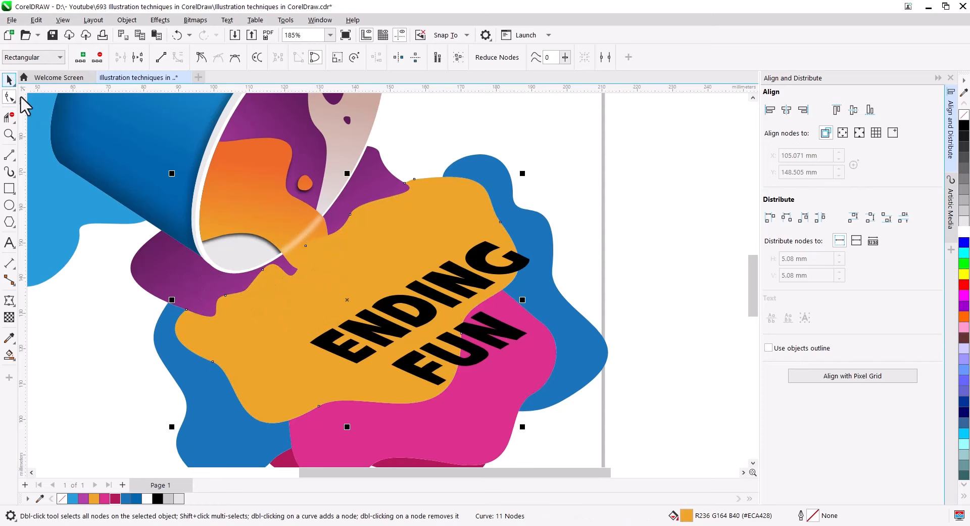
Select the orange, pink, blue and crimson puddles and send them to the back, behind the purple puddle.
left_click(480, 419, "shift")
left_click(240, 442, "shift")
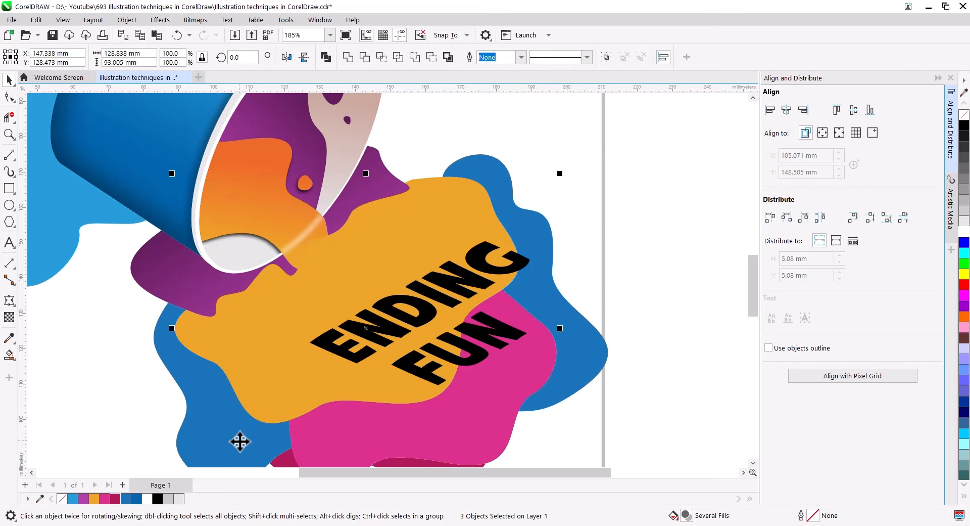
left_click_drag(504, 408, 521, 294)
left_click(256, 345, "shift")
left_click(446, 357, "shift")
right_click(446, 356)
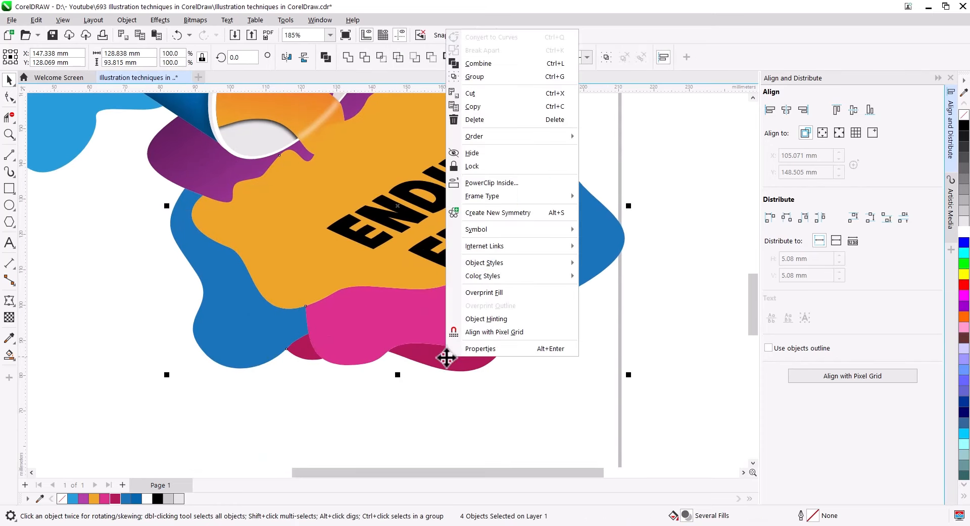
mouse_move(520, 138)
left_click(626, 156)
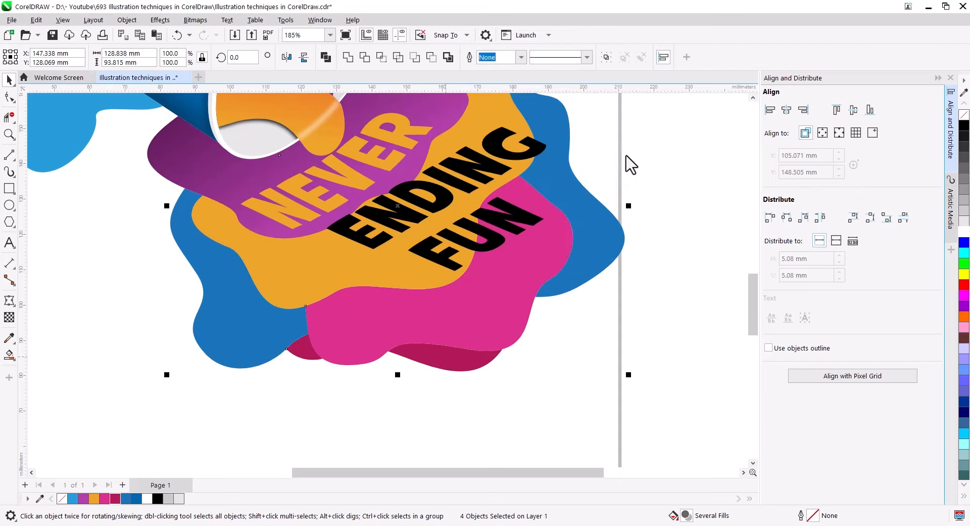
Move FUN down onto the lower pink puddle and ENDING fully onto the orange puddle.
left_click(622, 317)
left_click_drag(627, 315, 579, 393)
left_click_drag(448, 324, 435, 399)
left_click_drag(396, 282, 358, 317)
scroll(374, 312, "down", 1)
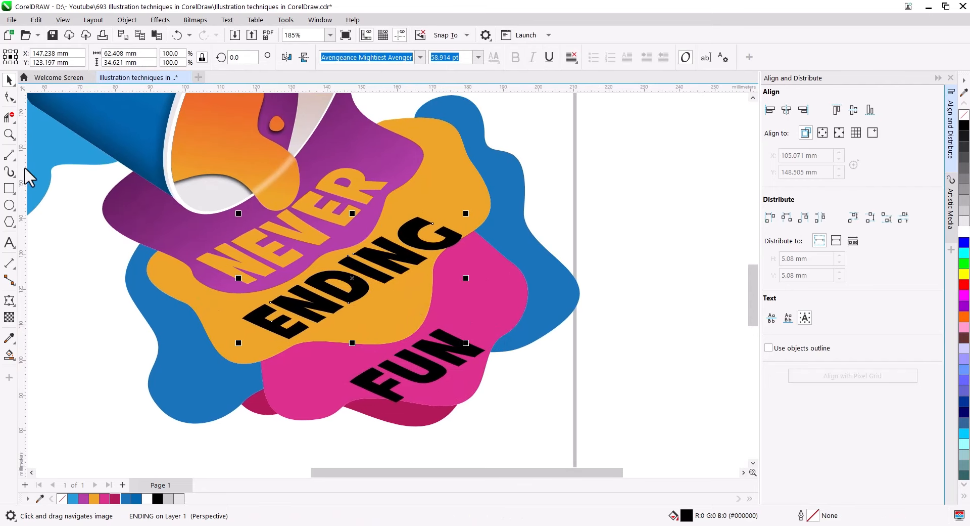
Warp ENDING with the Envelope tool, bulging its lower edge and adjusting the corners to follow the orange puddle's curve.
left_click(9, 301)
left_click_drag(463, 339, 465, 347)
left_click_drag(463, 217, 450, 206)
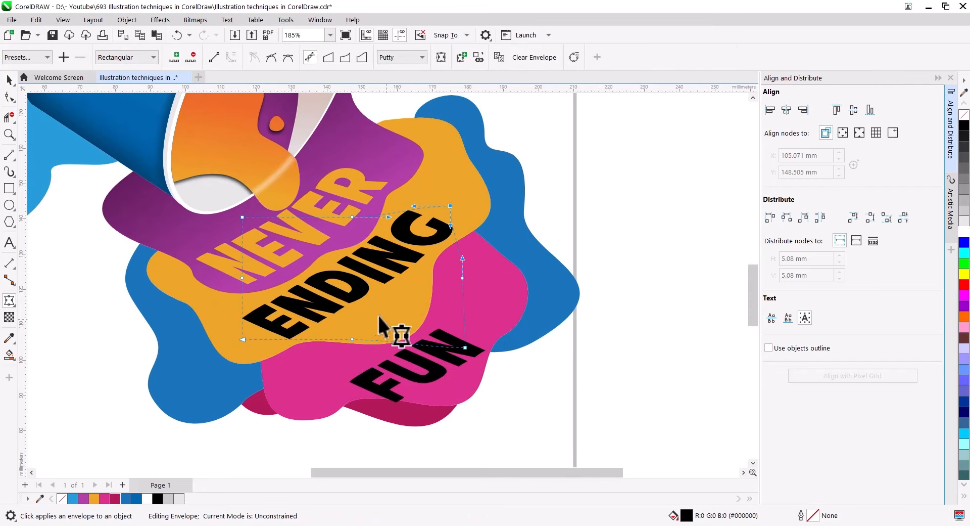
left_click_drag(352, 339, 404, 388)
left_click_drag(242, 339, 230, 328)
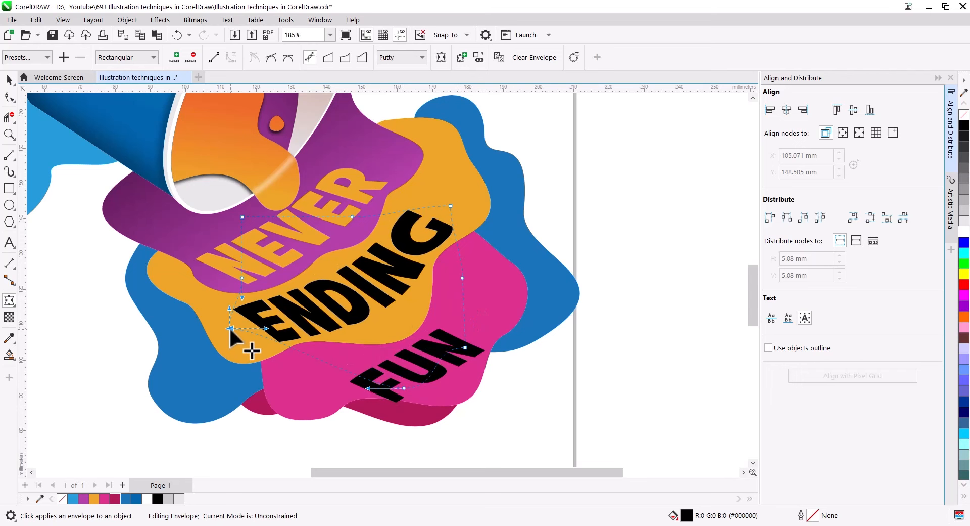
left_click_drag(404, 388, 404, 401)
left_click_drag(266, 328, 263, 319)
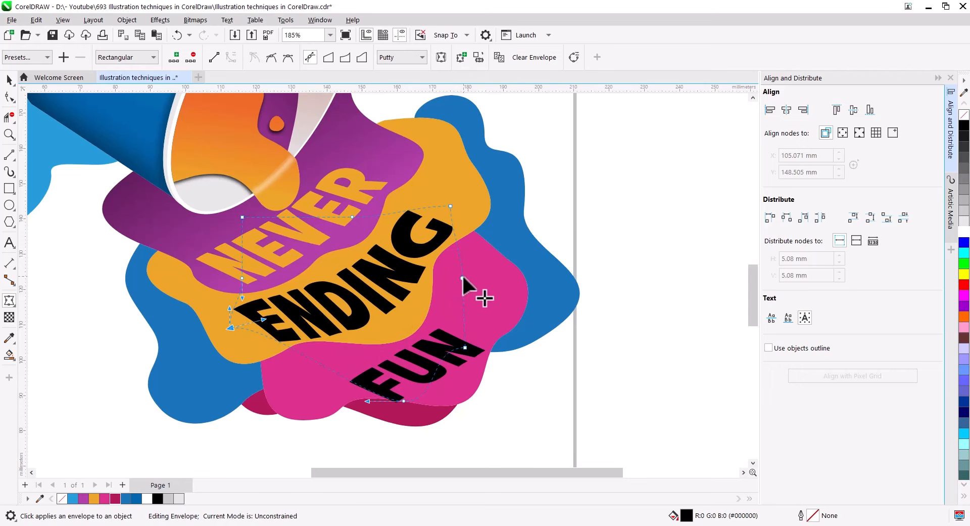
left_click_drag(462, 278, 459, 290)
key("space")
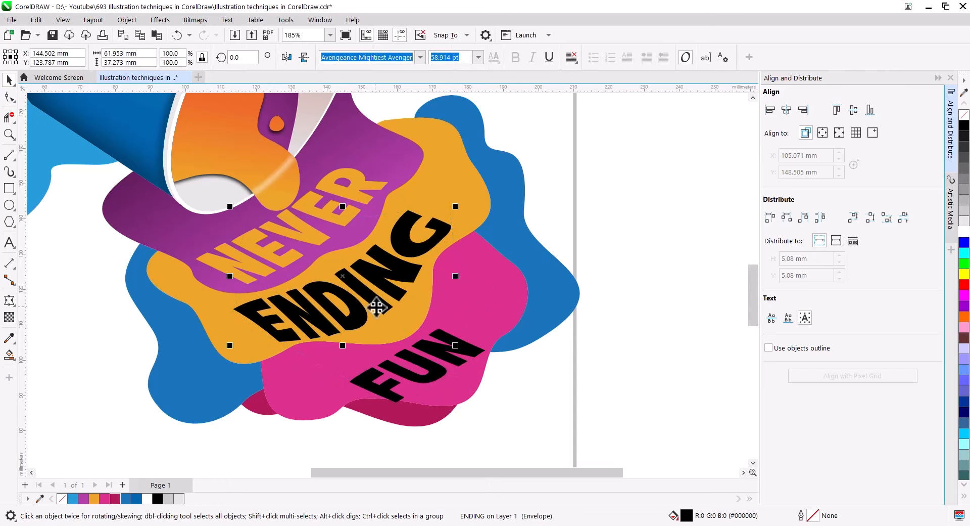
Convert ENDING to curves and nudge it slightly within the orange puddle, away from its lower edge.
right_click(379, 311)
left_click(455, 180, "shift")
left_click(421, 254)
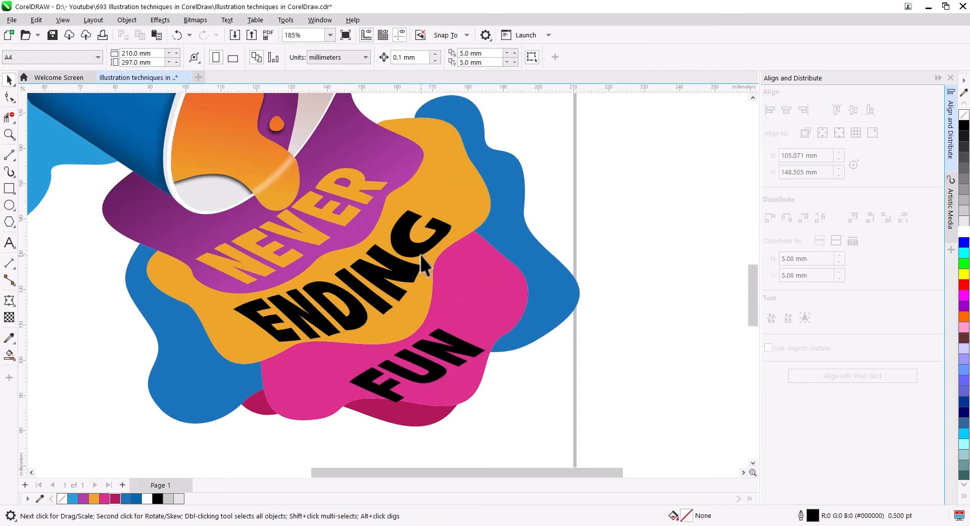
key("ctrl+q")
key("Down")
key("Down")
key("Down")
key("Down")
key("Down")
key("Down")
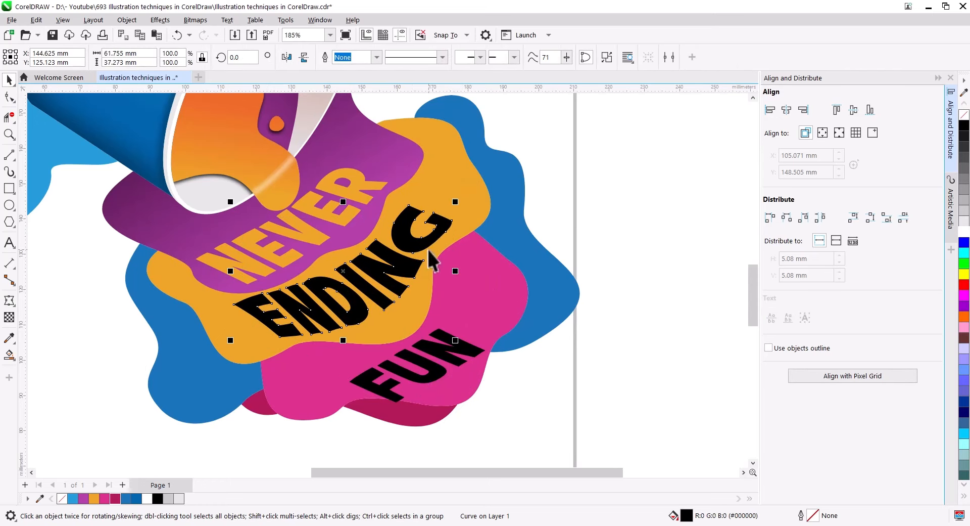
Combine ENDING with the orange puddle so the letters are cut out of it.
left_click(427, 248, "shift")
left_click(328, 57)
left_click(608, 214)
Reshape the pink puddle by moving its upper-edge nodes up behind the orange puddle to fill the ENDING letters.
left_click(478, 280)
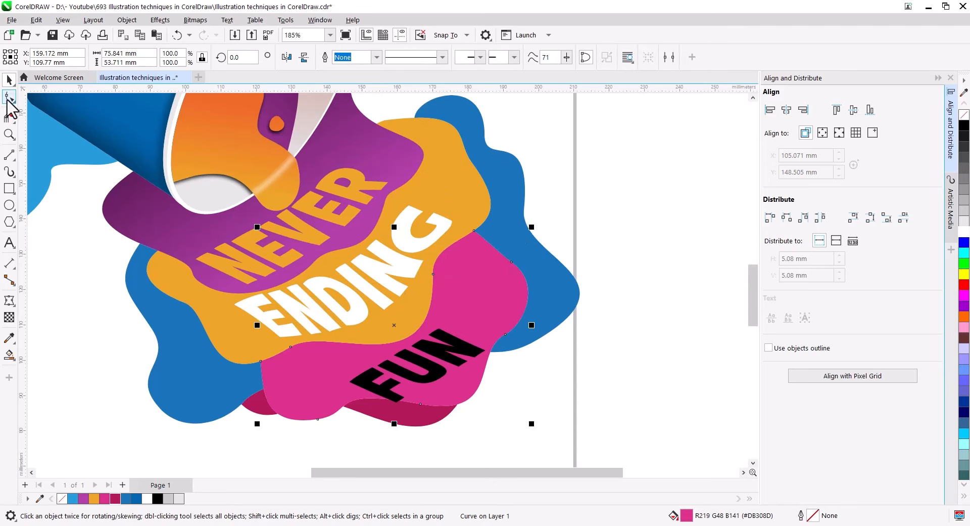
left_click(9, 97)
left_click_drag(435, 292, 446, 205)
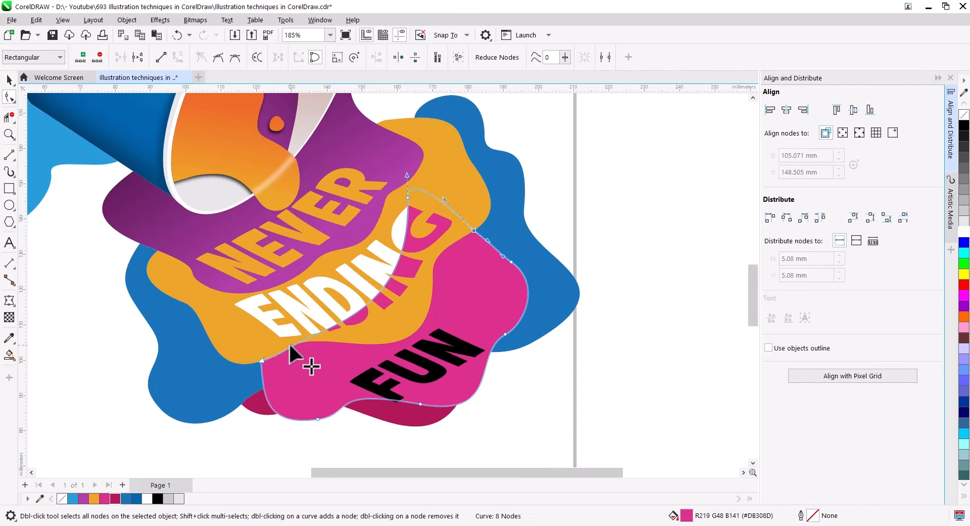
left_click_drag(290, 347, 230, 292)
left_click_drag(392, 279, 356, 233)
left_click(9, 80)
Rotate FUN to about 330.5° and position it on the lower lobe of the pink puddle.
scroll(392, 364, "down", 1)
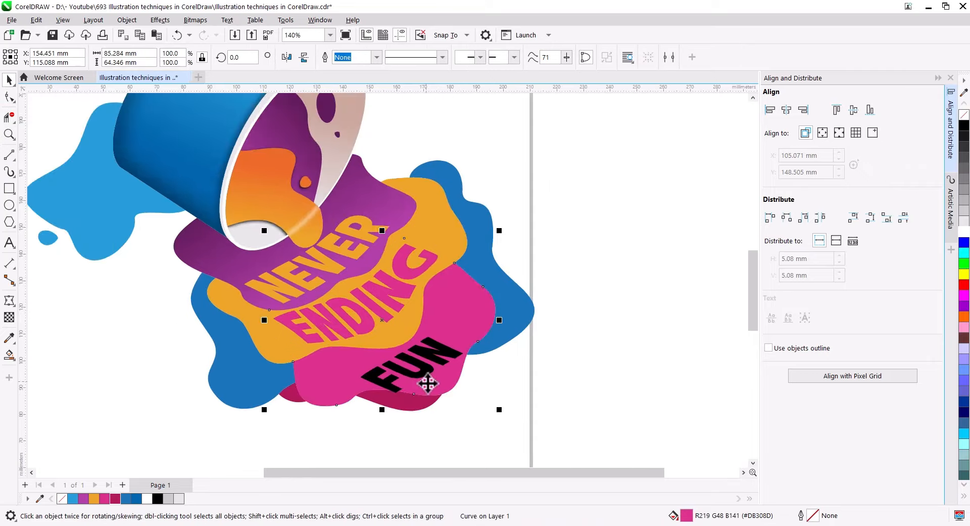
scroll(455, 352, "up", 3)
left_click_drag(427, 383, 370, 350)
left_click(370, 349)
left_click_drag(450, 287, 462, 337)
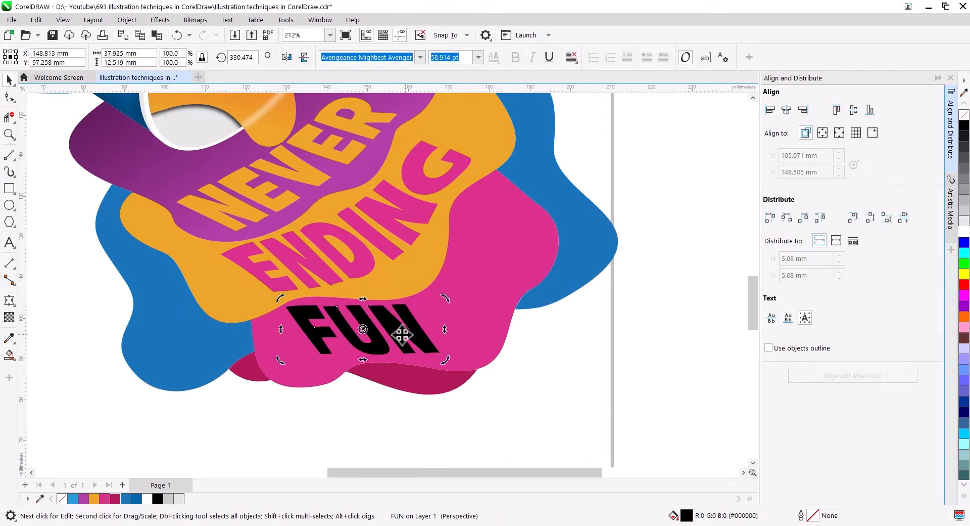
left_click_drag(402, 335, 410, 336)
Warp FUN with the Envelope tool, pulling its corners outward to follow the pink puddle's lower contour.
left_click(9, 300)
left_click_drag(294, 355, 285, 386)
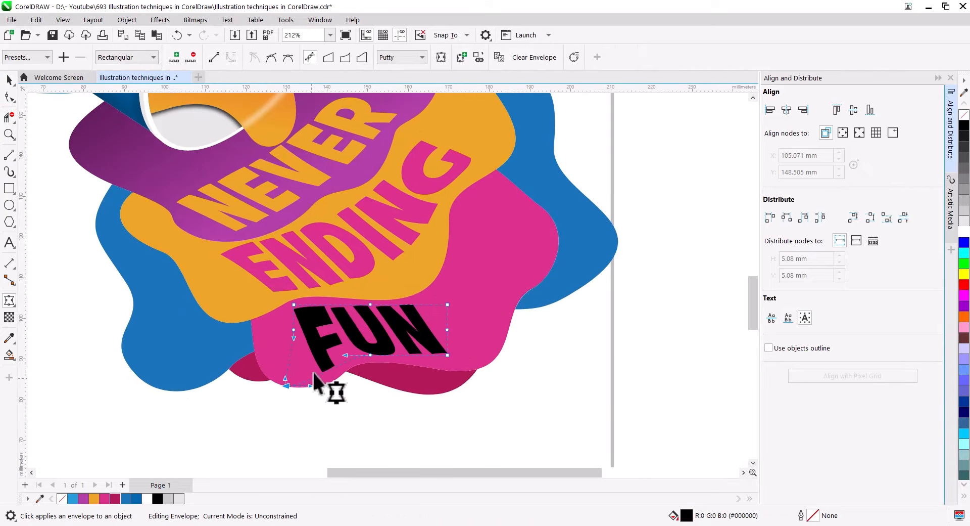
left_click_drag(447, 304, 455, 295)
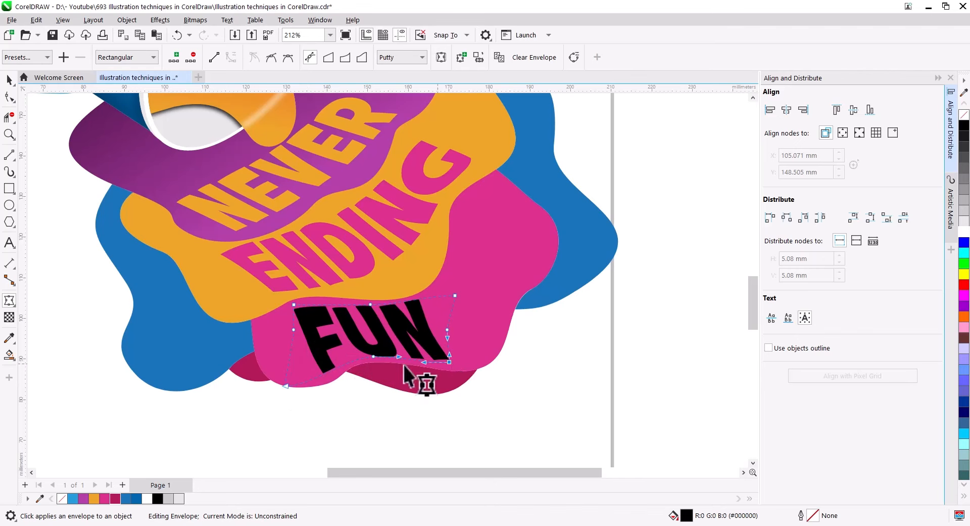
key("space")
Convert FUN to curves and combine it with the pink puddle to cut the letters out.
right_click(380, 337)
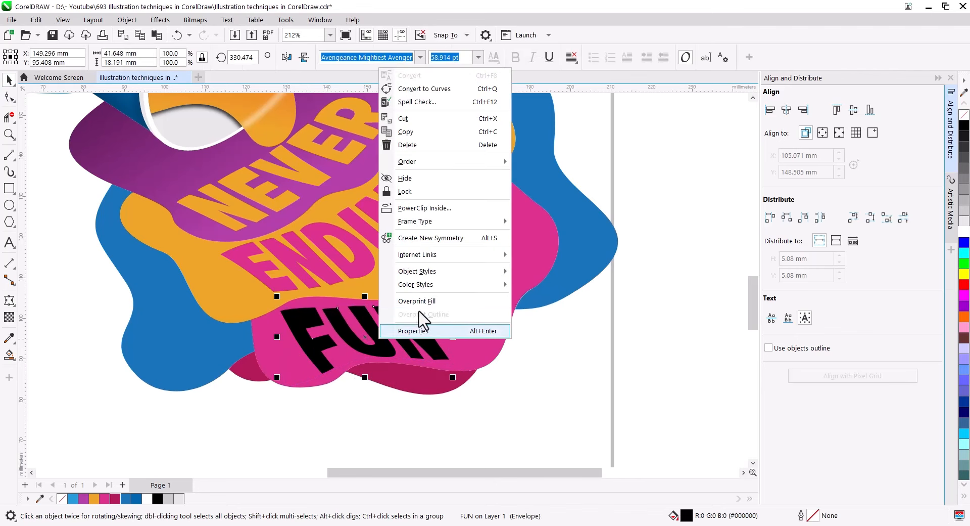
left_click(478, 281)
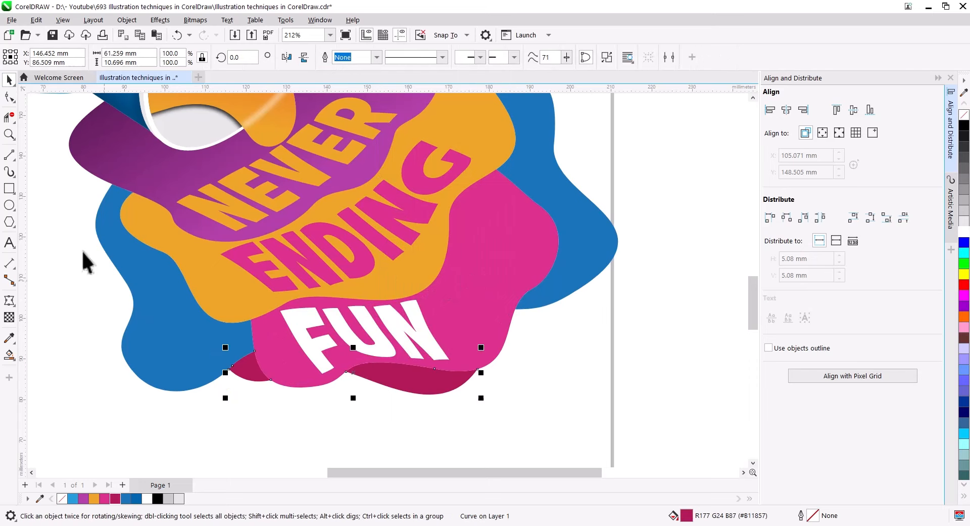
Reshape the crimson puddle by extending its upper edge behind the pink puddle to fill the FUN letters.
left_click(9, 96)
left_click_drag(347, 367, 303, 369)
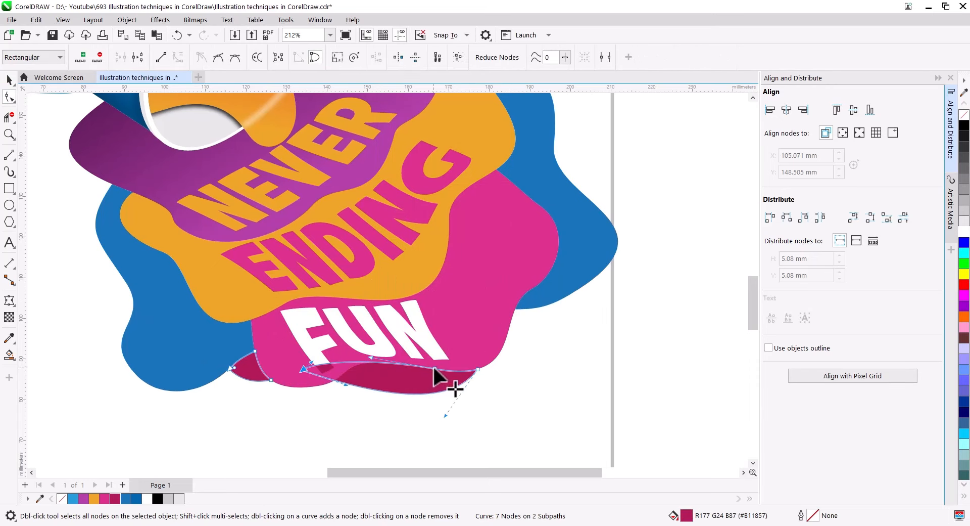
left_click_drag(435, 368, 439, 291)
double_click(341, 323)
left_click_drag(341, 323, 270, 307)
left_click(9, 79)
key("Escape")
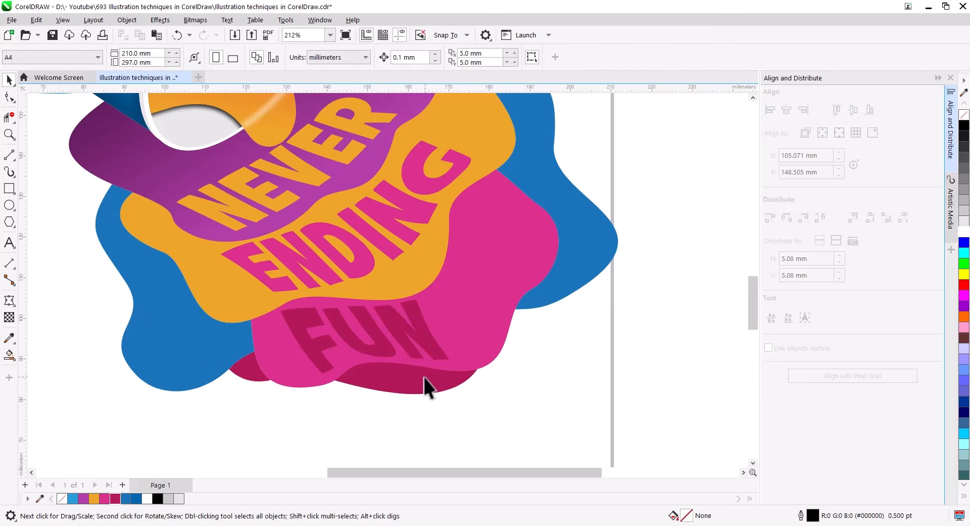
Add a drop shadow to the purple puddle, cast down to the right, with feathering set to 5.
scroll(424, 384, "down", 2)
left_click(306, 313)
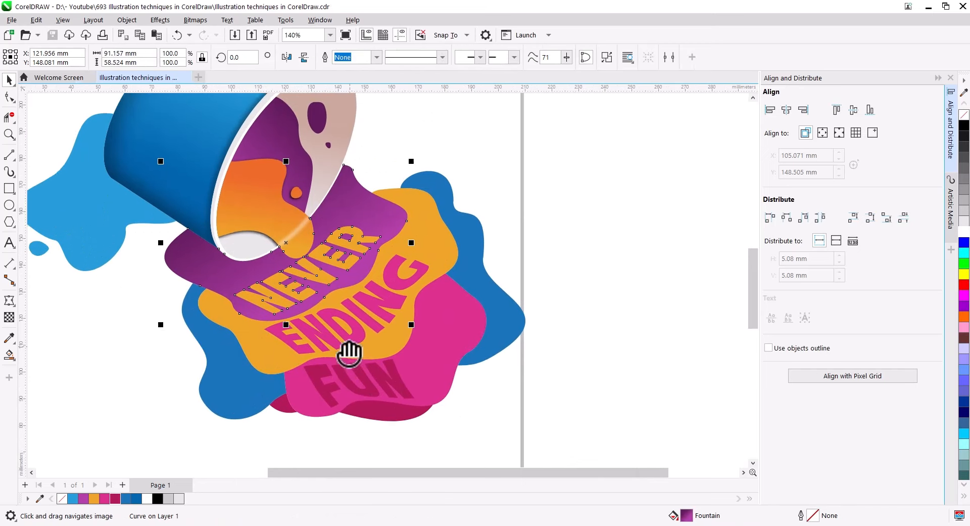
scroll(346, 341, "up", 2)
left_click(9, 305)
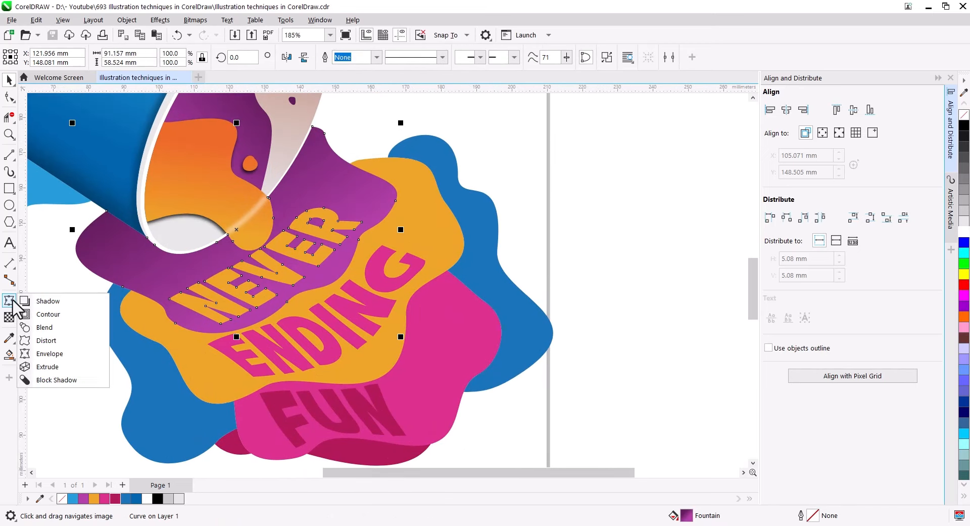
left_click(40, 301)
left_click_drag(236, 230, 309, 333)
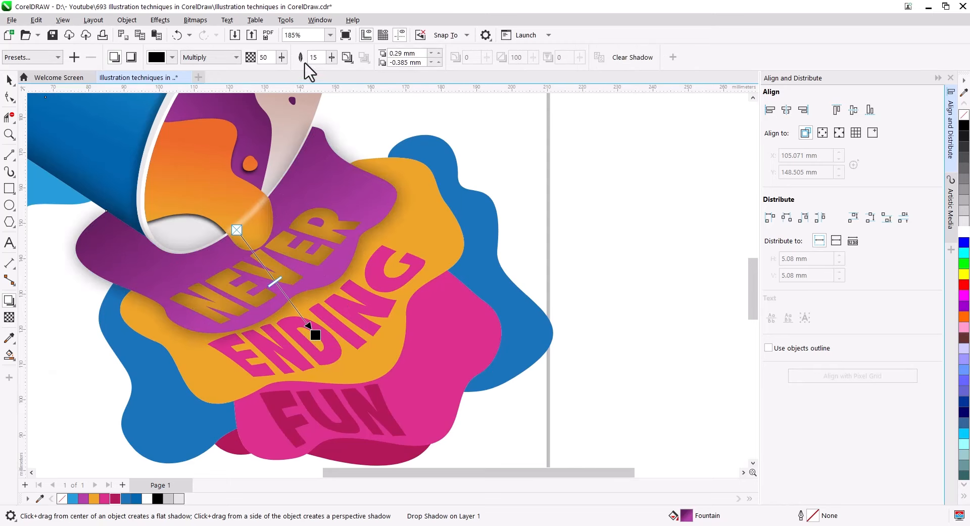
type("5")
key("Return")
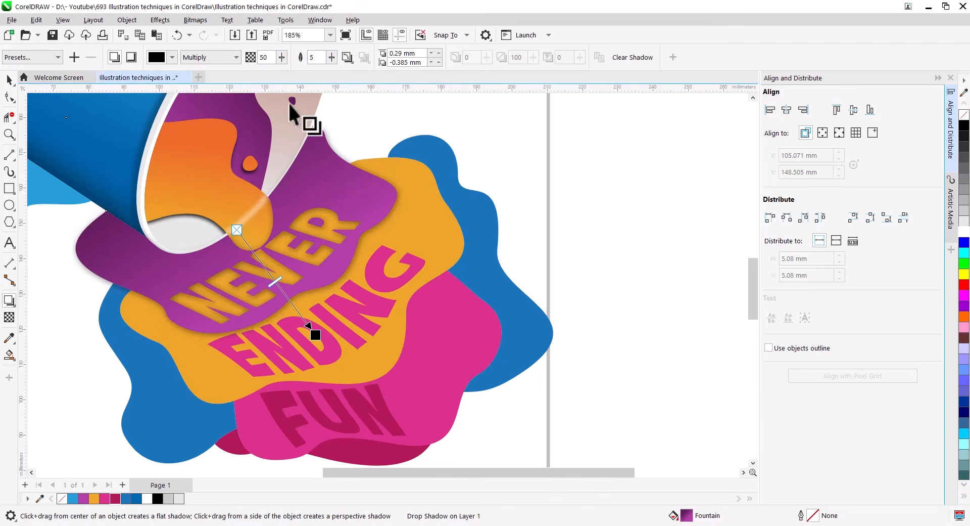
Refine the purple puddle's drop shadow with opacity 95, feathering 3 and an offset of about 0.353 by -0.702 mm.
left_click_drag(276, 283, 289, 312)
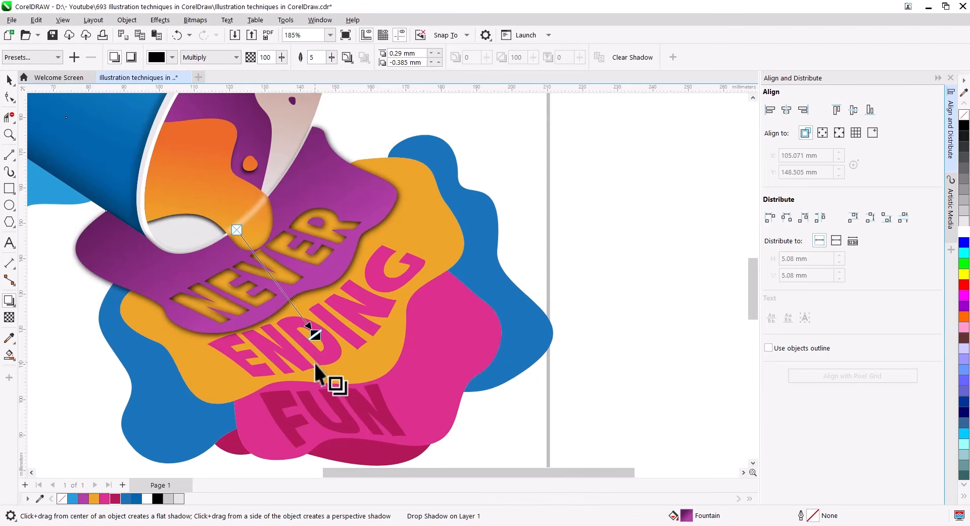
scroll(316, 339, "up", 2)
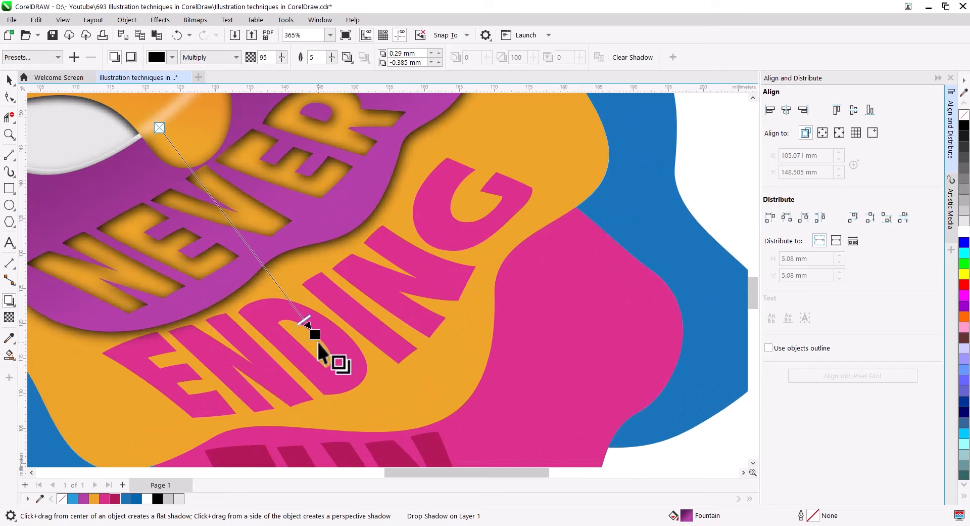
left_click_drag(316, 339, 263, 338)
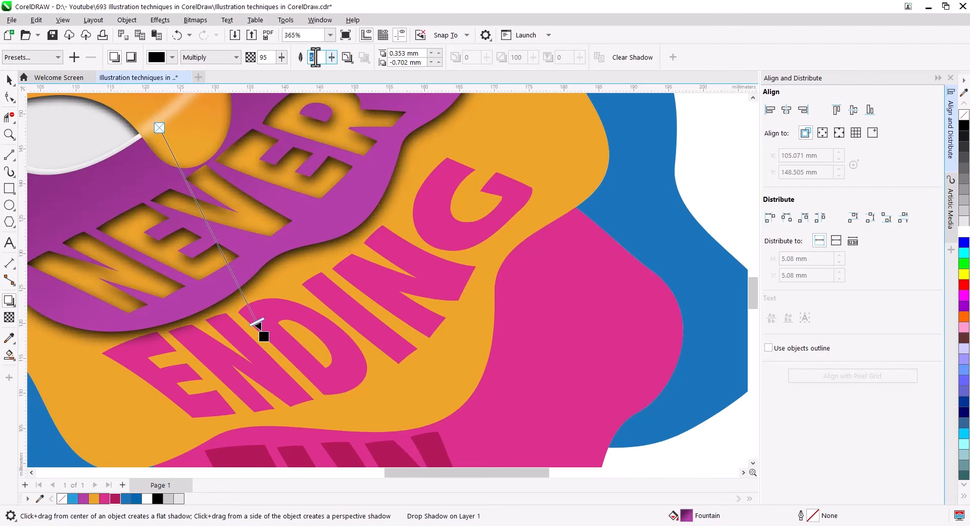
key("Return")
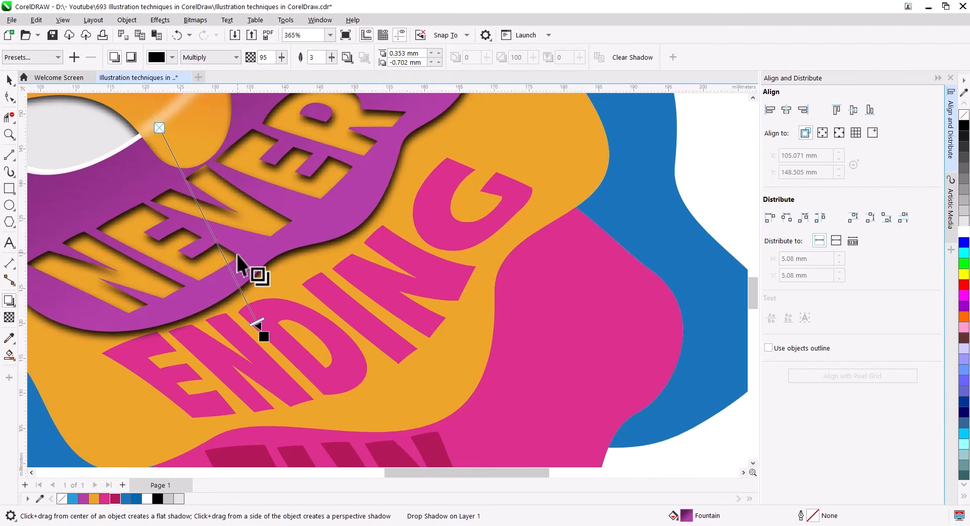
scroll(246, 283, "down", 3)
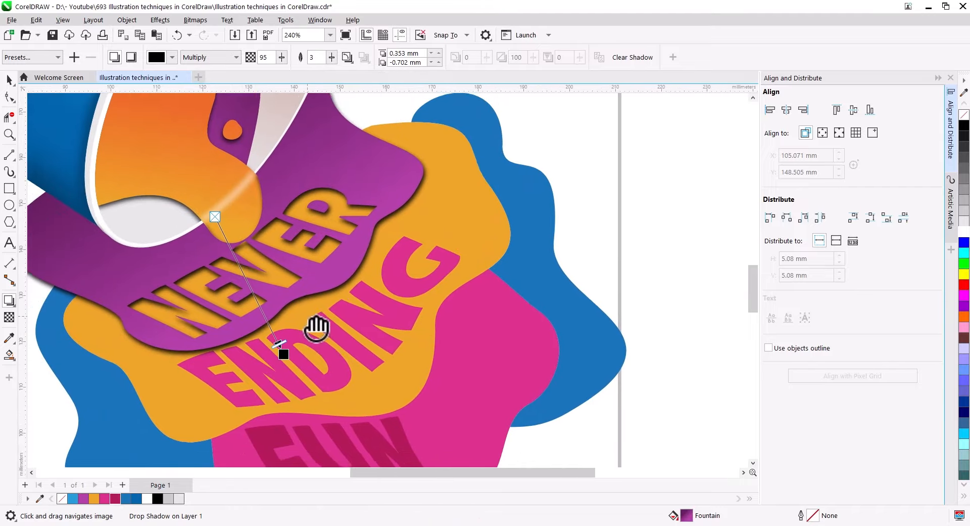
Save the purple puddle's shadow settings as a preset, overwriting 11.PST.
left_click(75, 57)
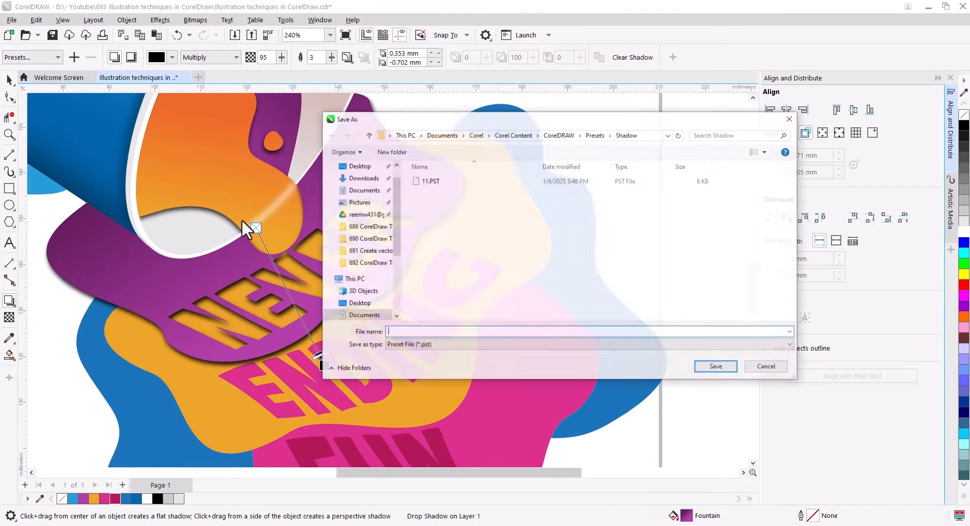
double_click(430, 181)
left_click(508, 269)
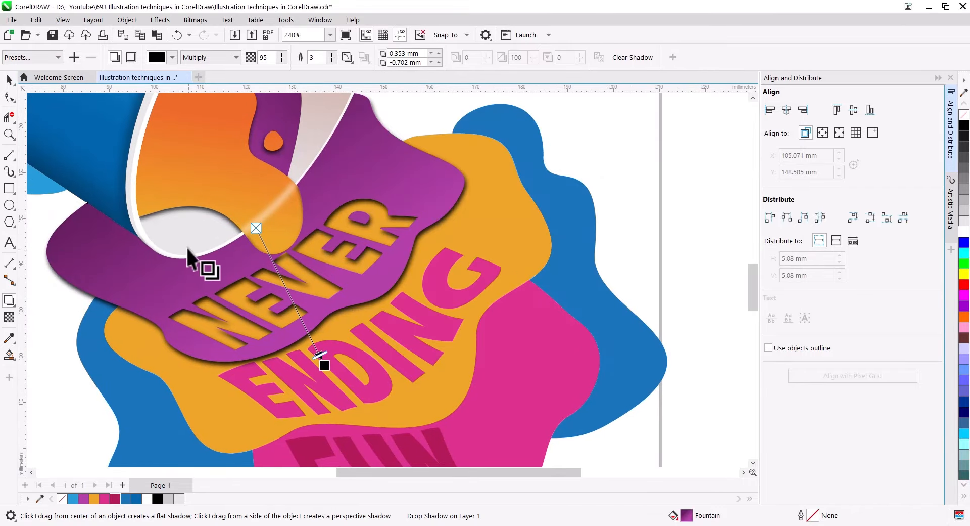
Apply shadow preset 11 to the yellow, pink and dark blue puddles together.
left_click(10, 79)
scroll(323, 322, "down", 1)
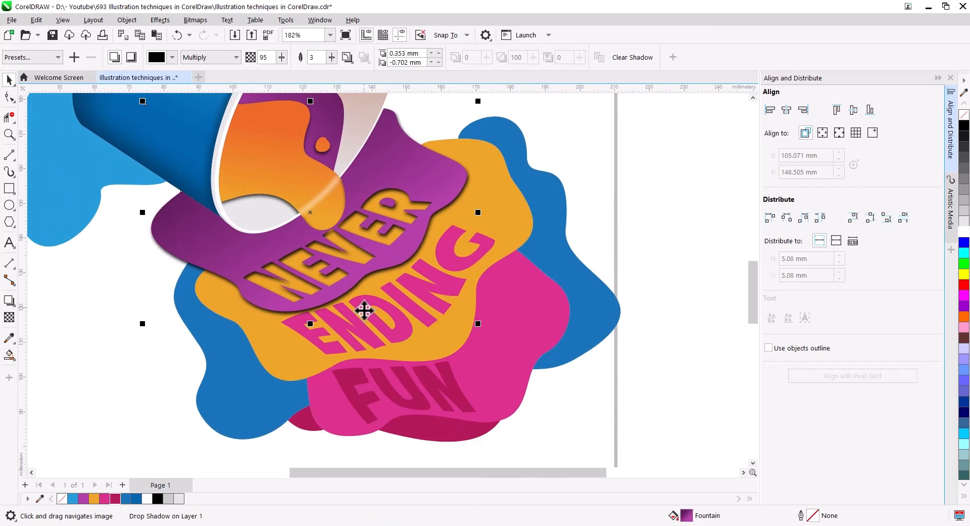
left_click(405, 357)
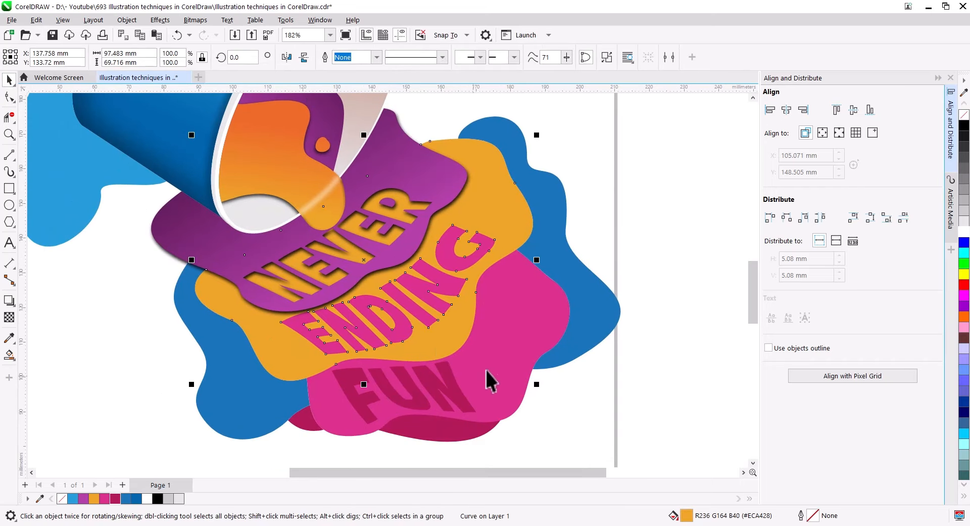
left_click(522, 348, "shift")
left_click(559, 352, "shift")
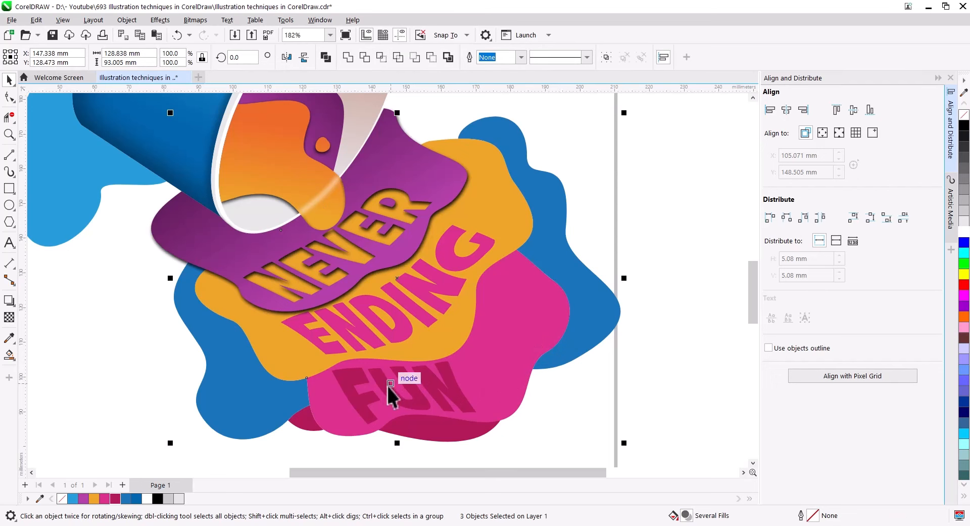
left_click(8, 300)
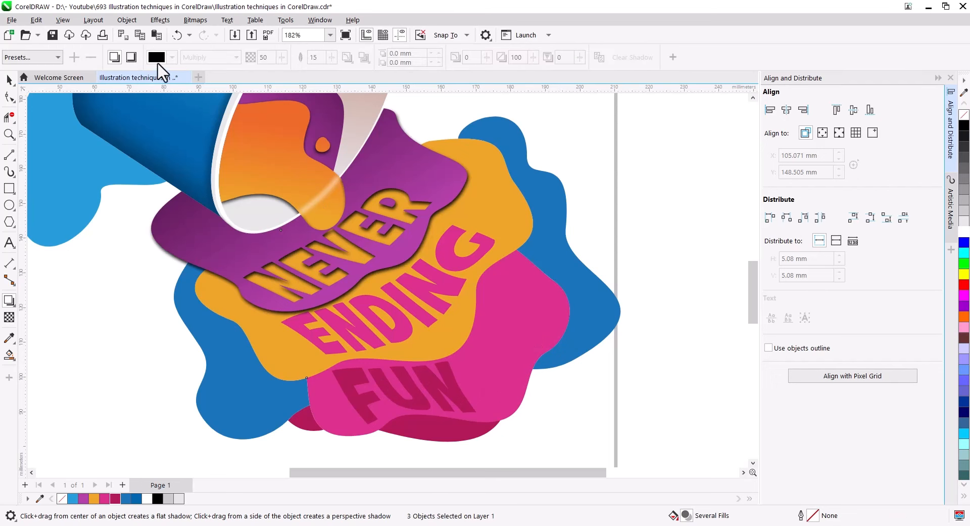
left_click(51, 58)
left_click(23, 251)
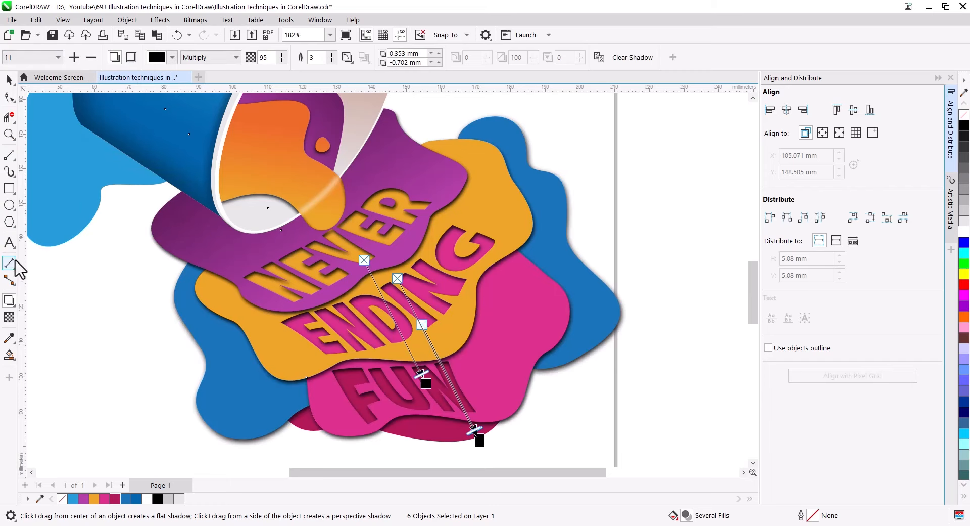
key("space")
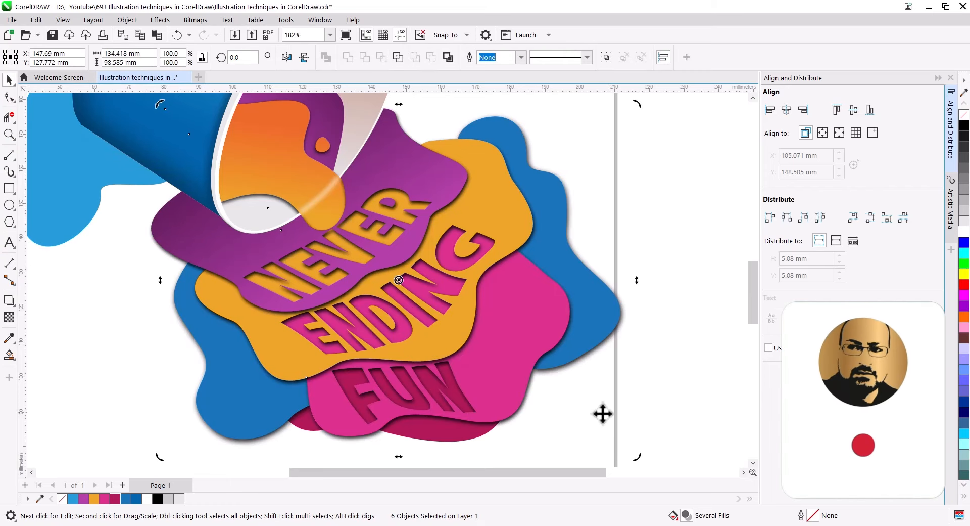
left_click(560, 391)
Draw a closed freehand shape about 79 by 36 mm along the cylinder's lower edge, from the light blue splash to NEVER.
scroll(550, 393, "down", 2)
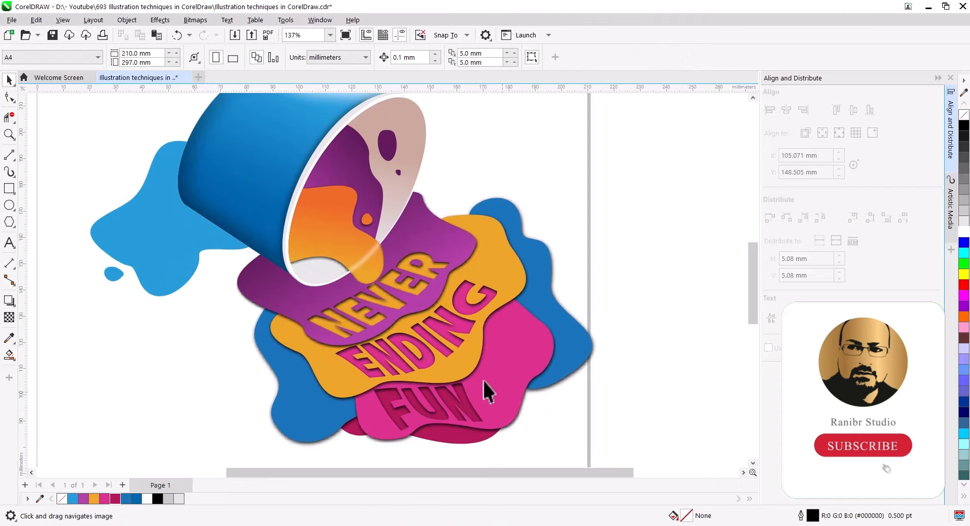
scroll(347, 305, "up", 7)
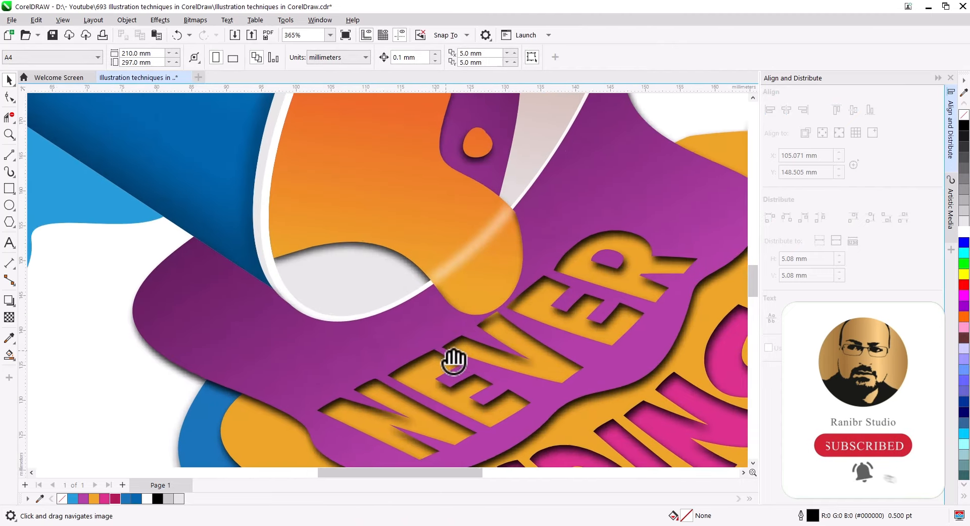
left_click(13, 158)
left_click(57, 156)
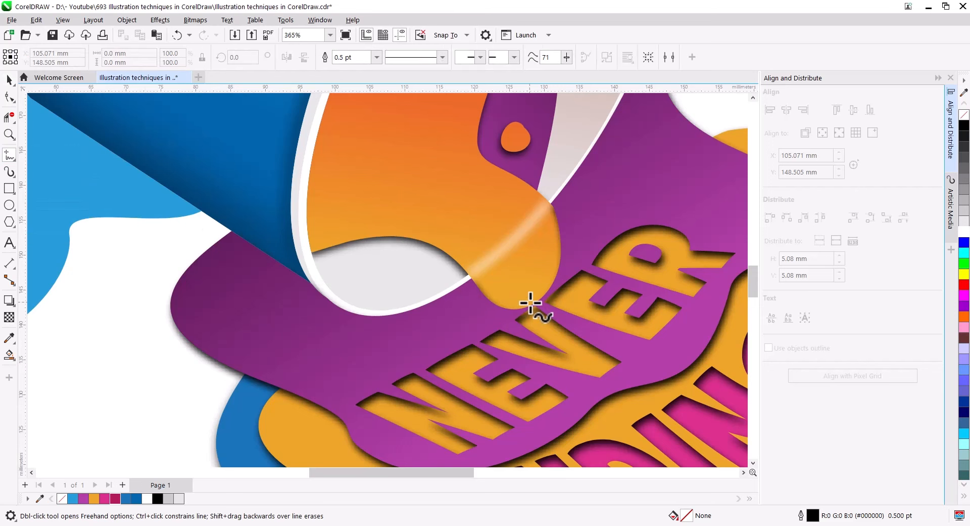
mouse_move(530, 303)
left_mouse_down()
mouse_move(496, 323)
mouse_move(447, 321)
mouse_move(362, 344)
mouse_move(299, 319)
mouse_move(260, 275)
mouse_move(198, 247)
left_mouse_up()
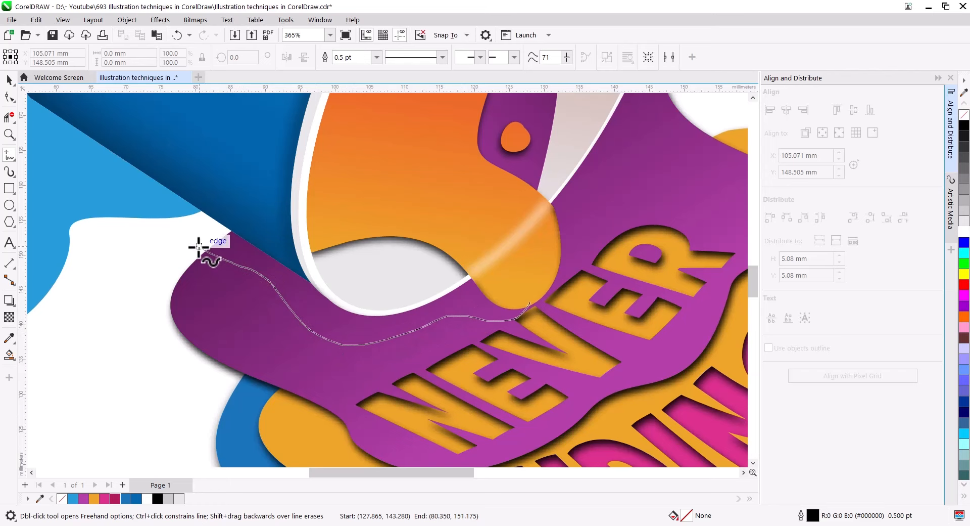
left_click_drag(120, 231, 119, 231)
mouse_move(175, 299)
left_mouse_down()
mouse_move(369, 359)
mouse_move(492, 357)
left_mouse_up()
mouse_move(447, 312)
left_mouse_down()
mouse_move(449, 363)
mouse_move(449, 345)
mouse_move(378, 325)
left_mouse_up()
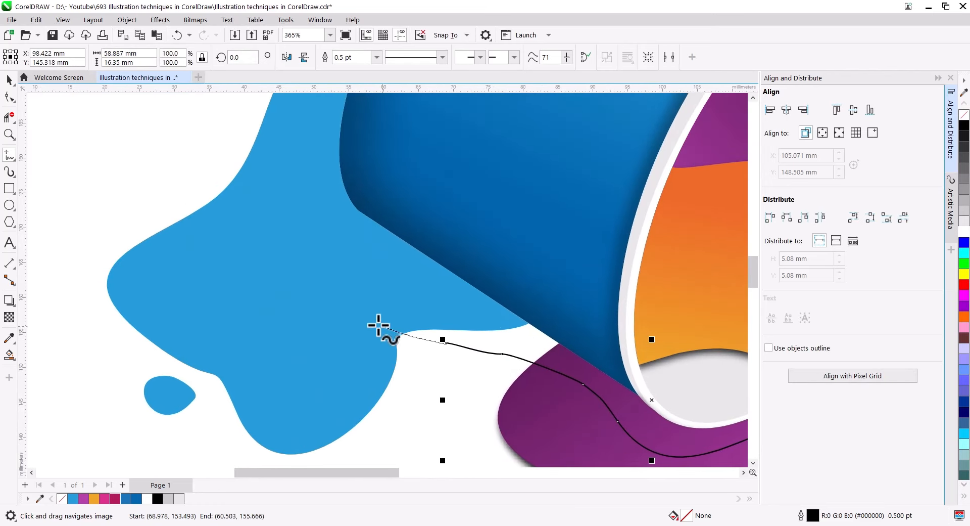
mouse_move(313, 276)
left_mouse_down()
mouse_move(404, 209)
mouse_move(695, 261)
left_mouse_up()
left_click_drag(710, 305, 259, 264)
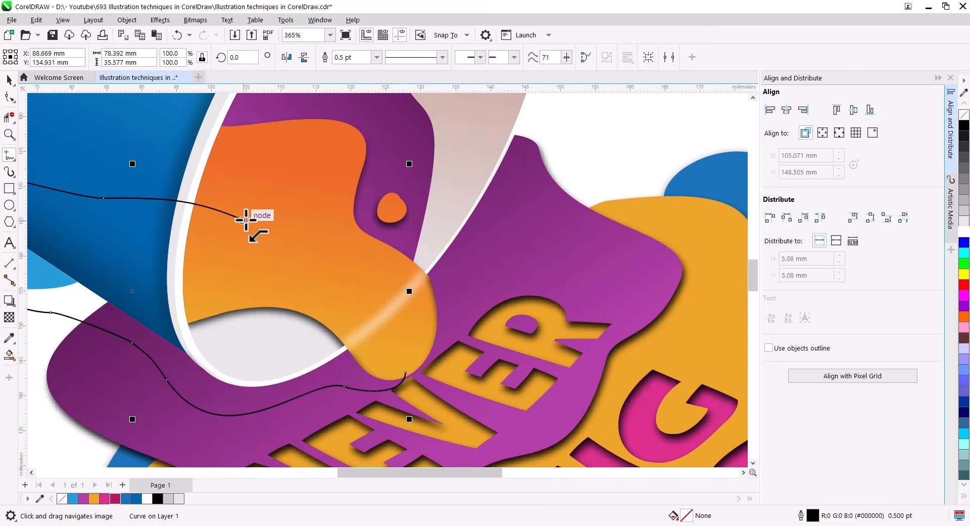
left_click_drag(245, 219, 397, 319)
left_click_drag(408, 366, 407, 374)
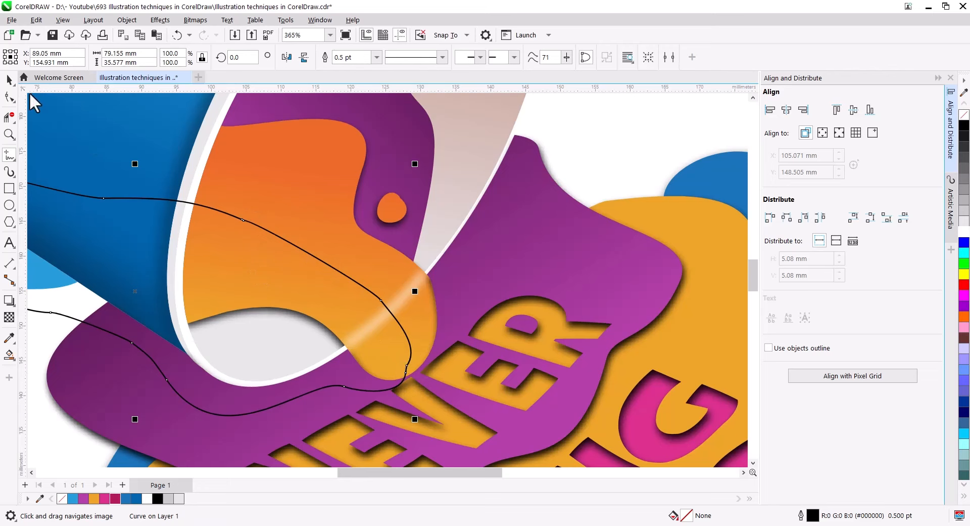
Fill the freehand shape with black and remove its outline.
left_click(9, 97)
scroll(408, 243, "down", 2)
key("space")
left_click(312, 334)
left_click(964, 128)
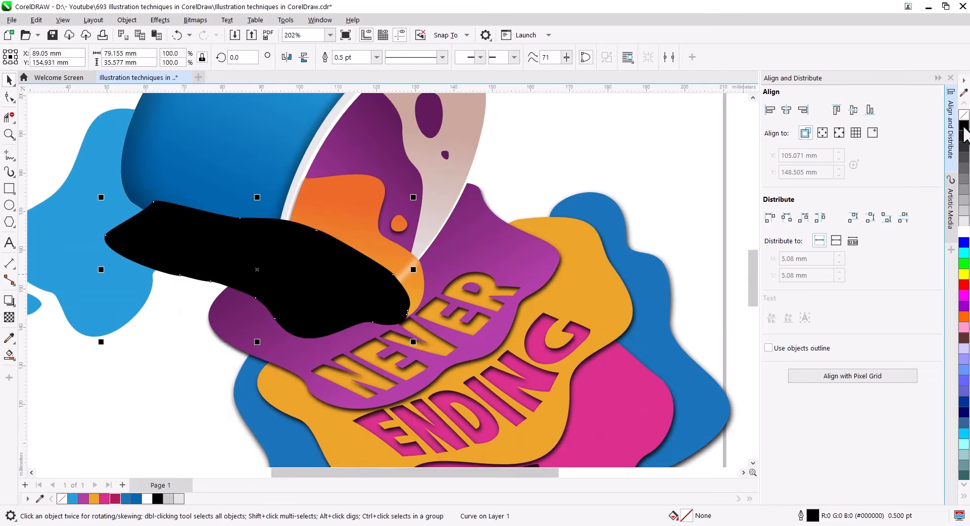
right_click(964, 115)
scroll(281, 309, "down", 2)
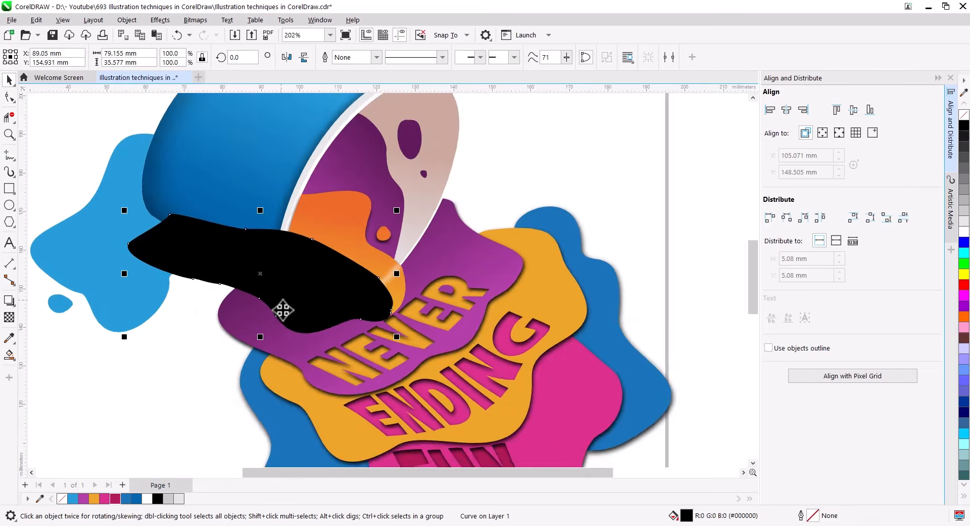
Send the black shape to the back, and raise it until it lies over the purple puddle and light blue splash.
right_click(289, 320)
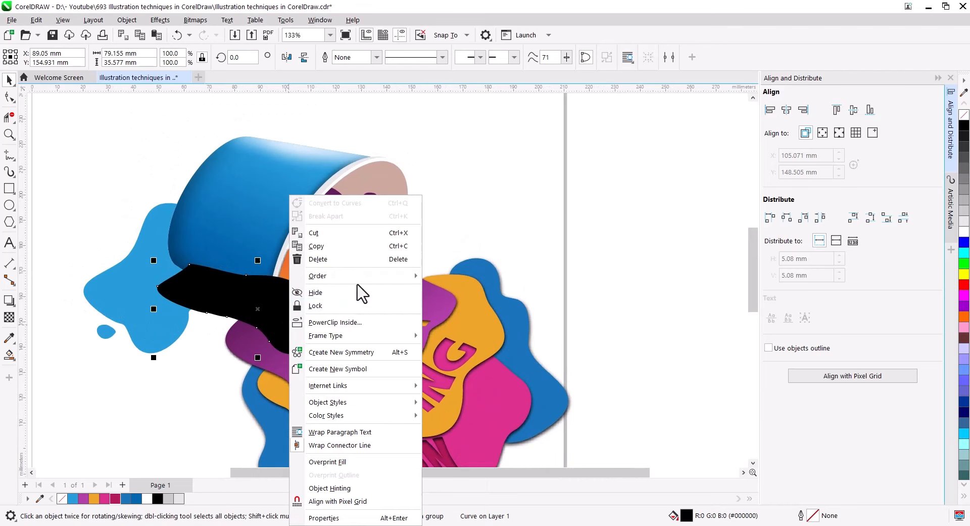
mouse_move(364, 271)
left_click(465, 291)
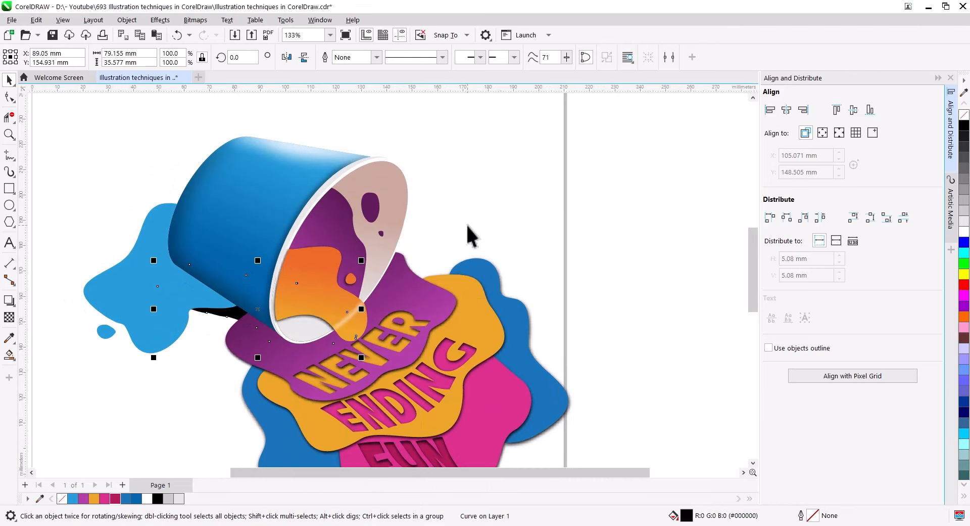
key("ctrl+Page_Up")
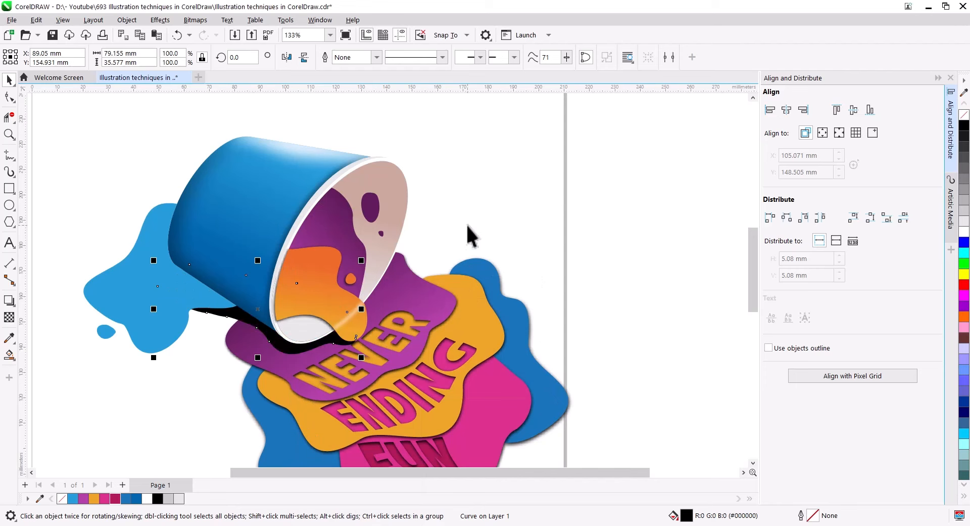
key("ctrl+Page_Up")
key("ctrl+Page_Down")
left_click(472, 205)
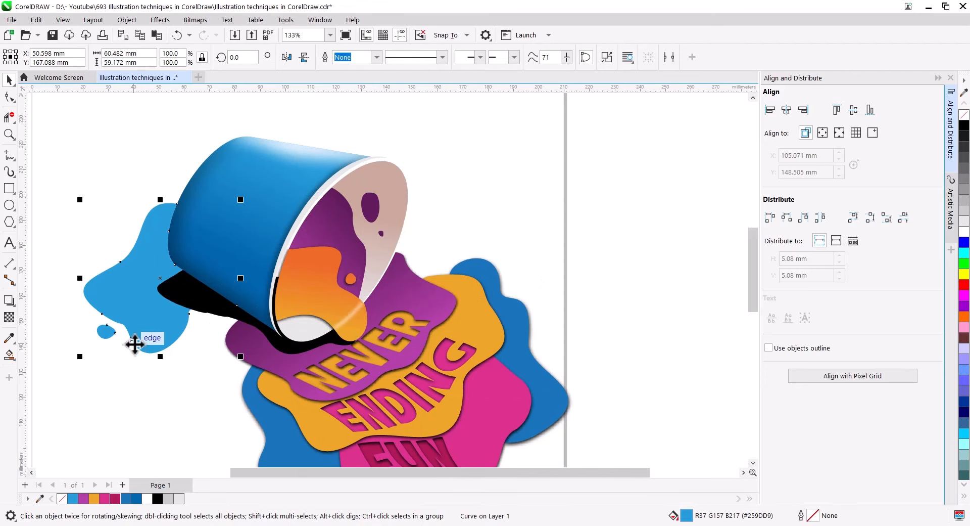
Restack the black shape behind the cylinder's rim and interior while keeping it above the purple puddle.
left_click(428, 247)
left_click(209, 310)
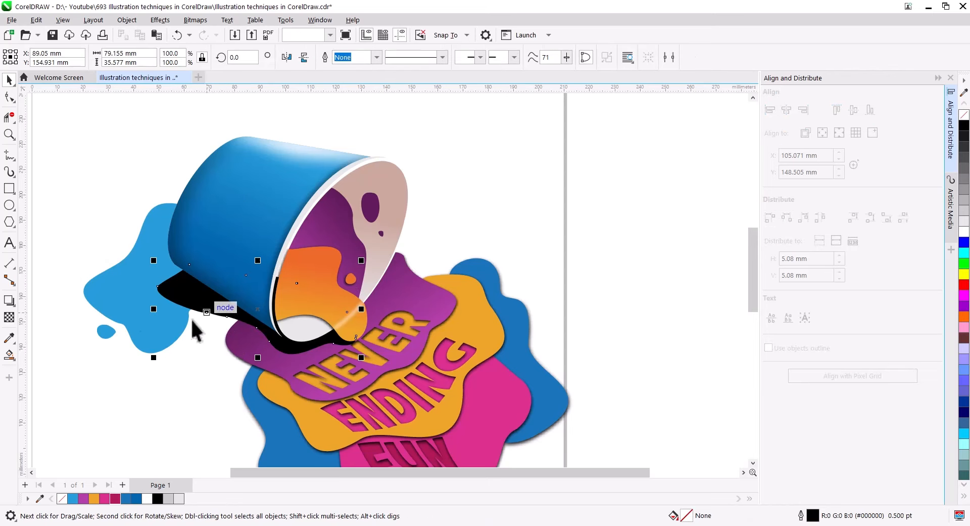
scroll(274, 340, "up", 2)
left_click(473, 186)
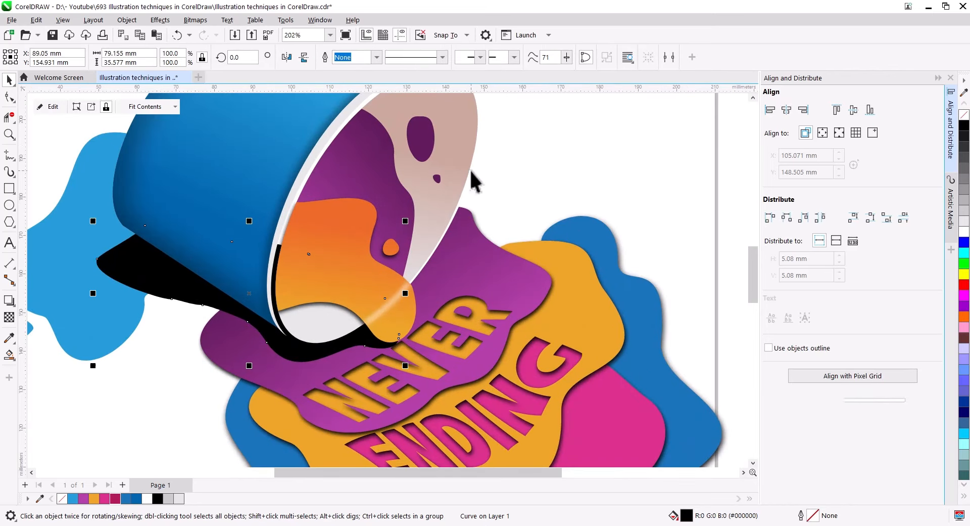
left_click(369, 310, "shift")
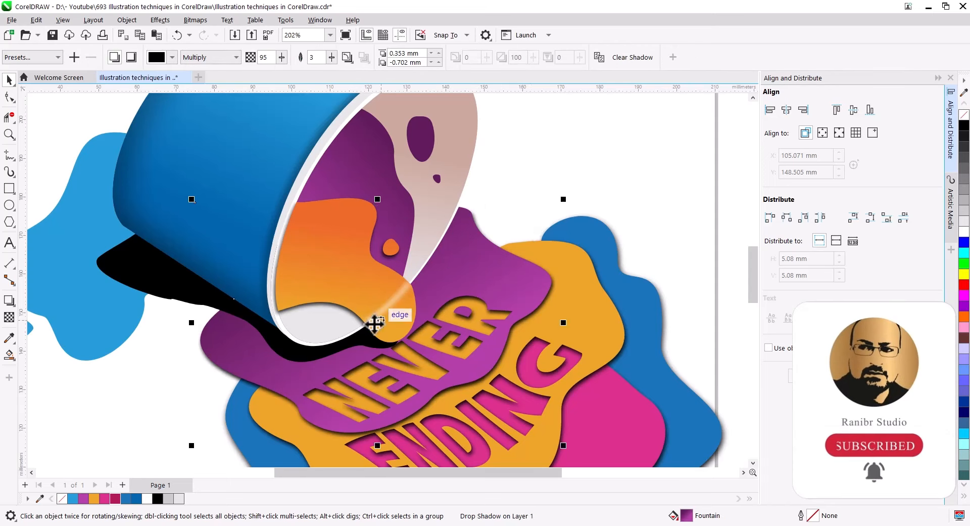
scroll(372, 320, "down", 2)
Smooth the black shape's lower contour beneath the cylinder by deleting a node, repositioning nodes and adjusting the curve.
left_click(244, 304)
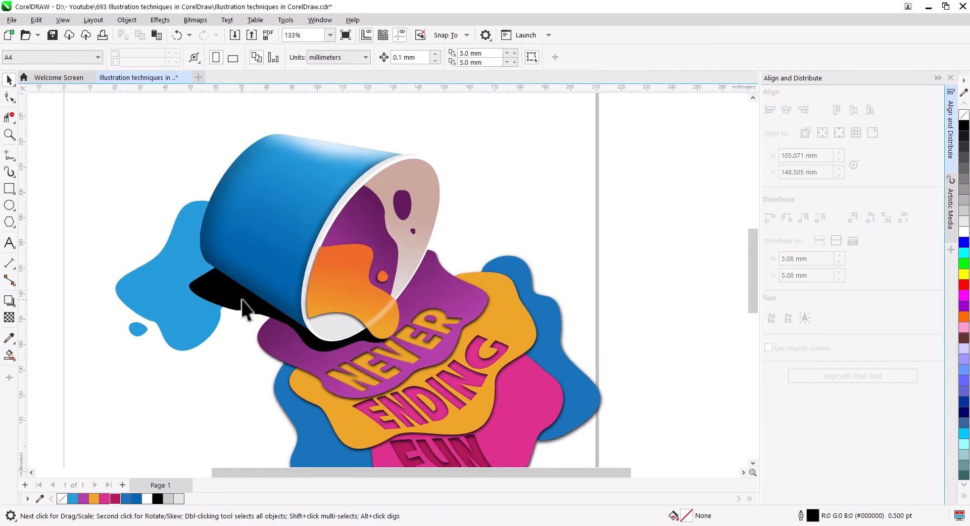
left_click(7, 97)
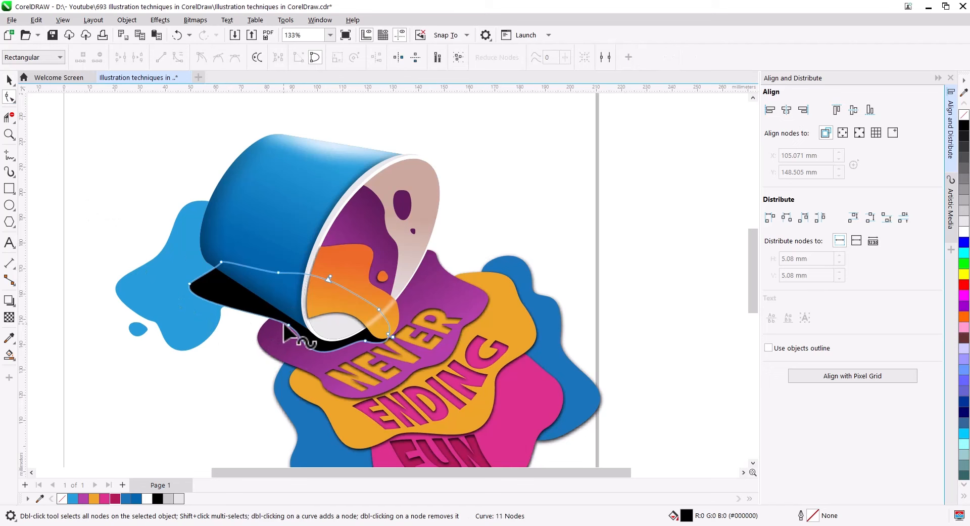
left_click_drag(287, 324, 274, 329)
left_click_drag(280, 316, 307, 358)
key("Delete")
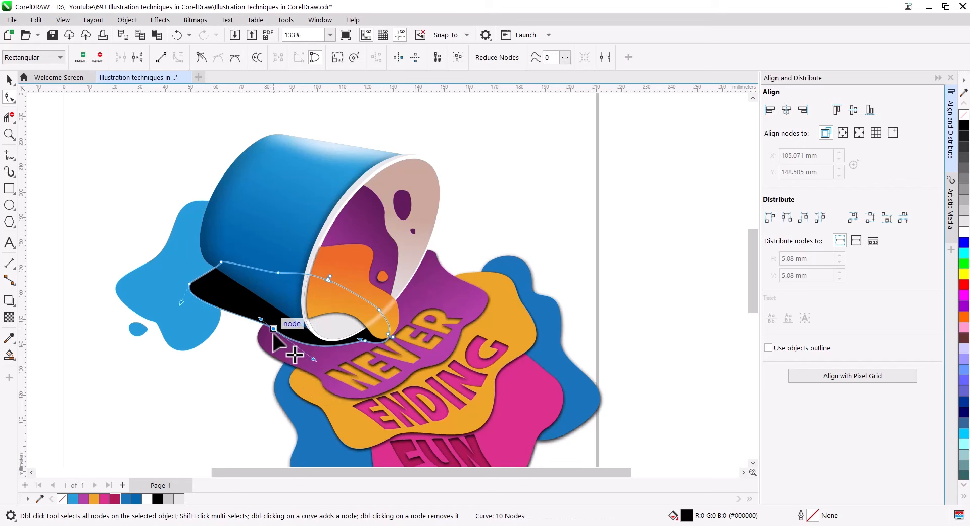
left_click_drag(273, 329, 271, 336)
left_click_drag(312, 367, 358, 345)
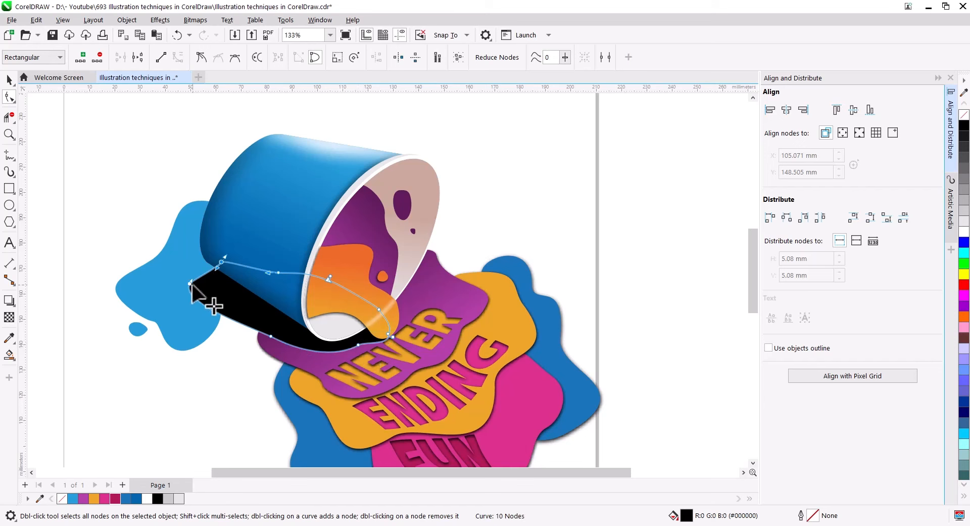
key("space")
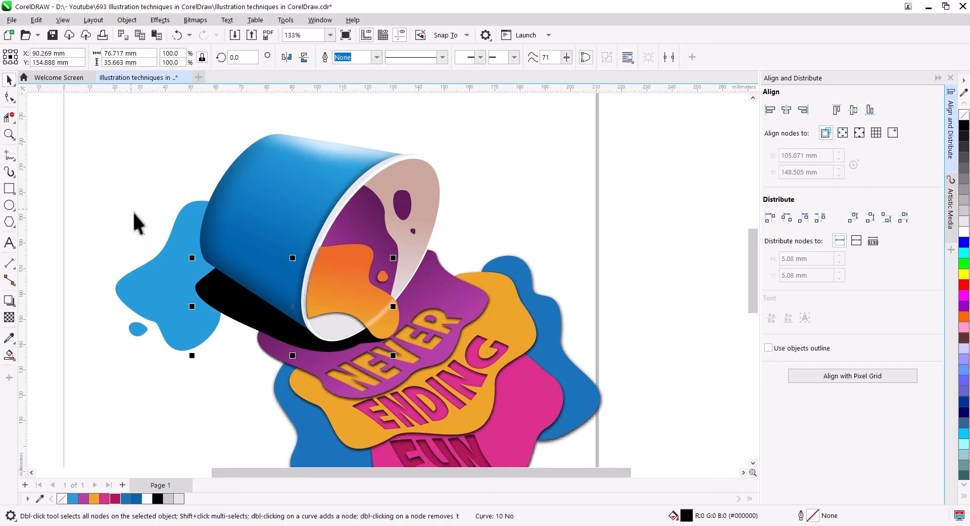
Apply a Gaussian Blur with a radius of about 72.4 pixels to the black shadow shape beneath the cylinder.
left_click(160, 20)
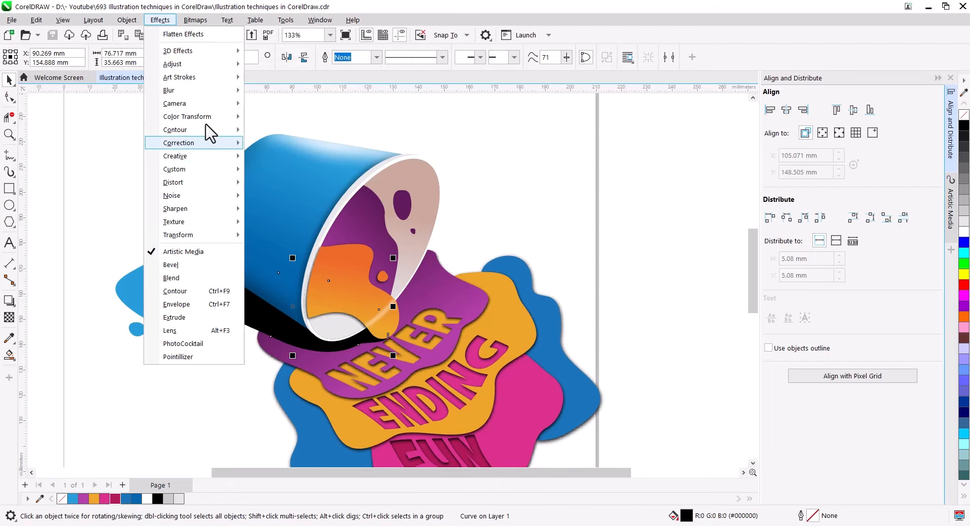
mouse_move(213, 92)
left_click(307, 143)
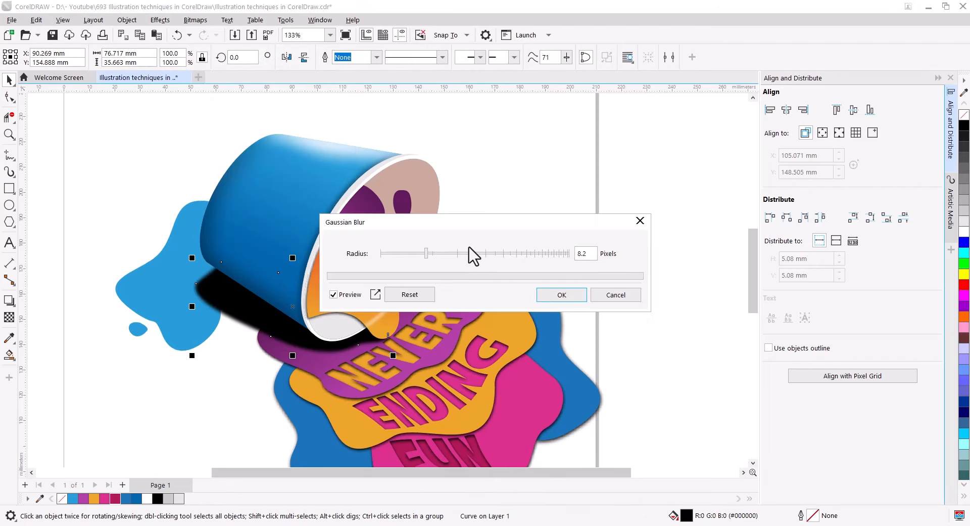
left_click_drag(469, 247, 507, 256)
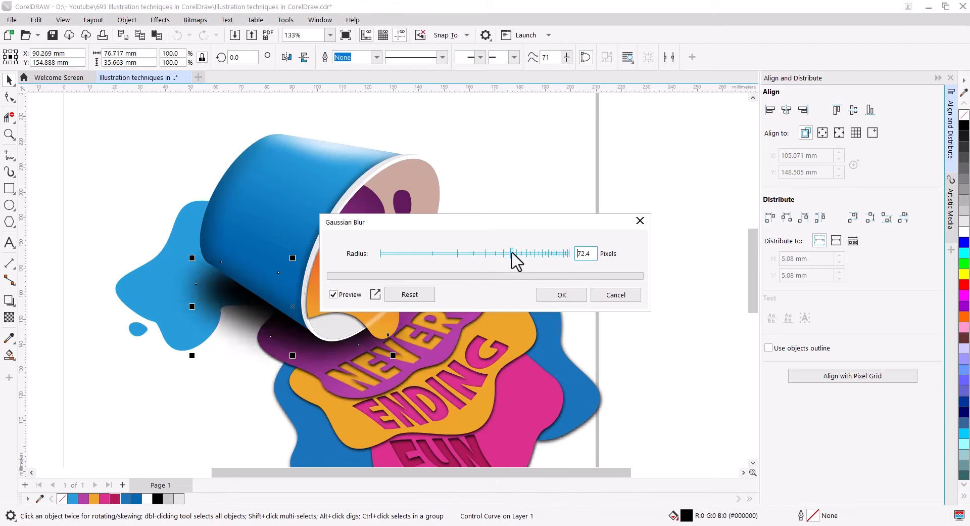
left_click(542, 297)
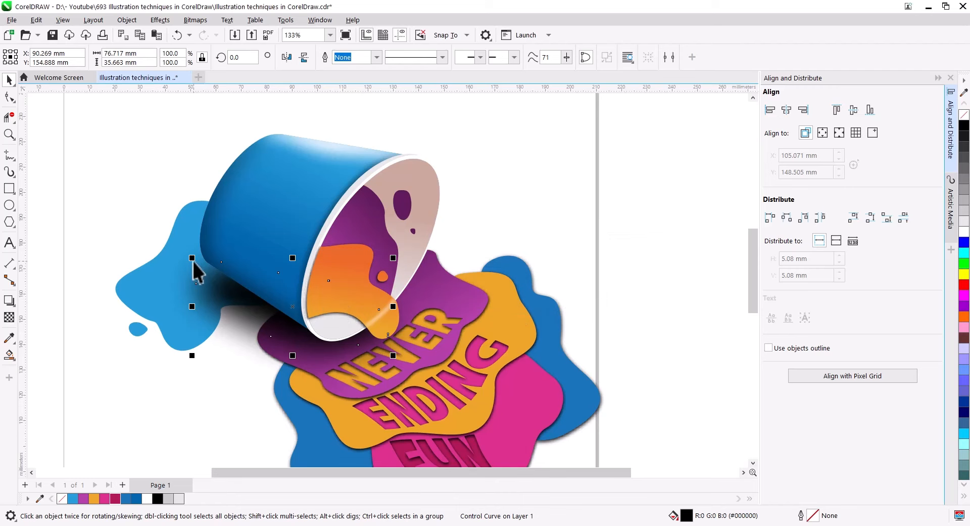
Enlarge the blurred shadow proportionally toward its upper-left corner to about 79.3 × 36.8 mm, and deselect it.
left_click_drag(192, 259, 185, 256)
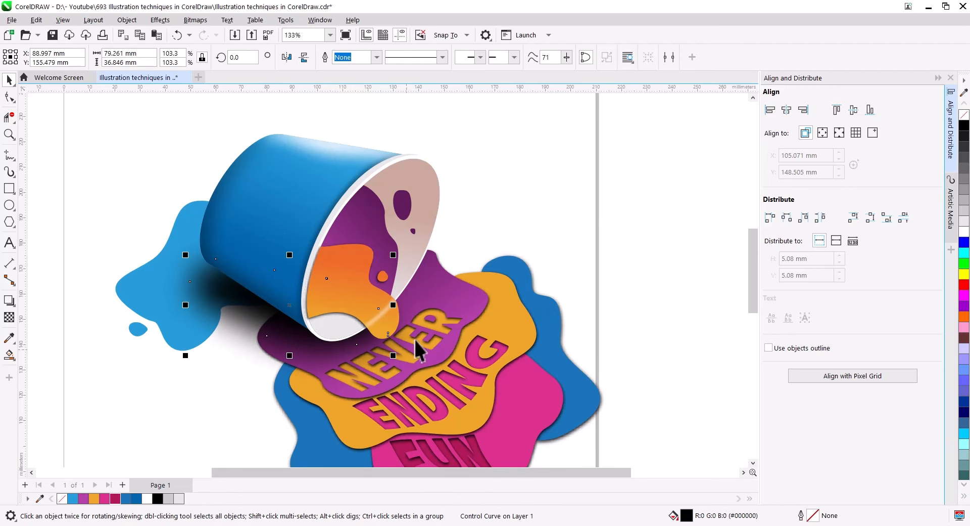
scroll(485, 283, "down", 1)
left_click(641, 316)
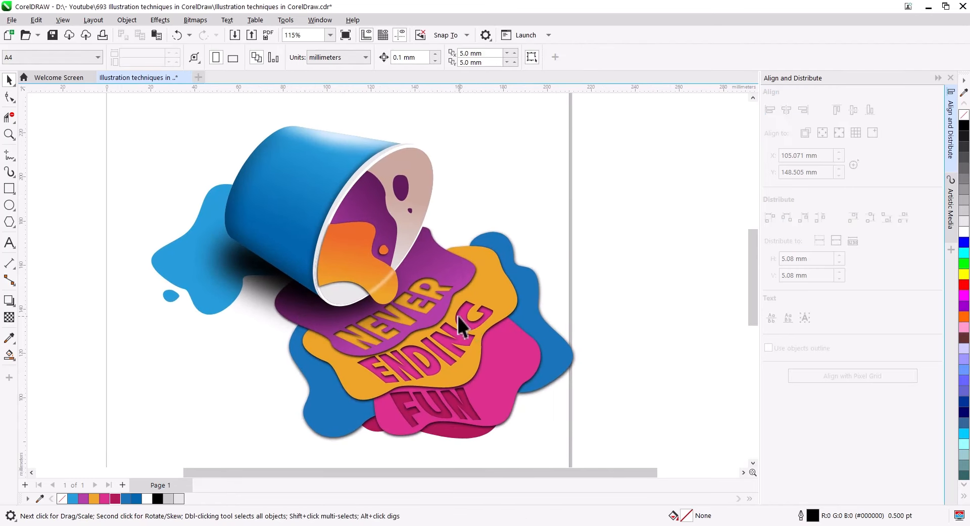
Draw a background rectangle about 216.6 × 190.8 mm around the whole illustration, fill it with black and place it behind the artwork.
scroll(461, 326, "down", 3)
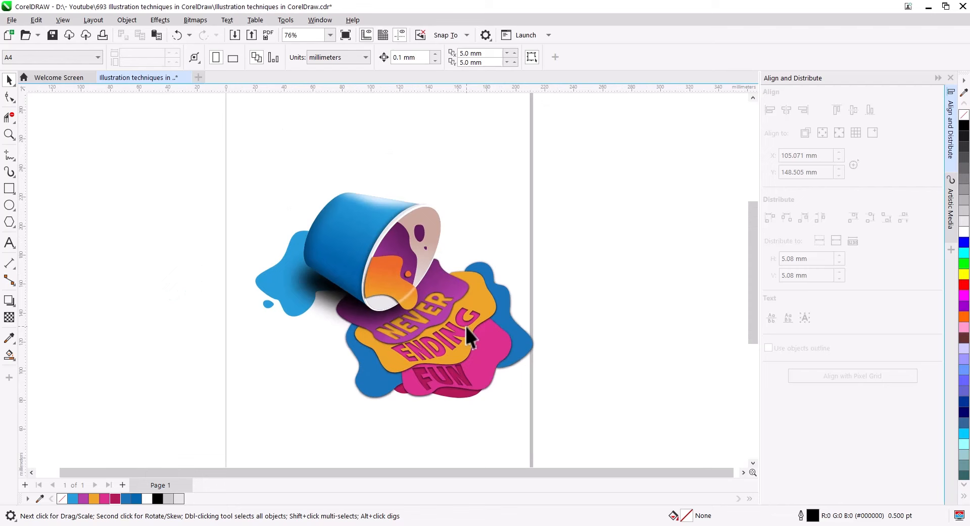
left_click(11, 190)
left_click_drag(232, 147, 545, 423)
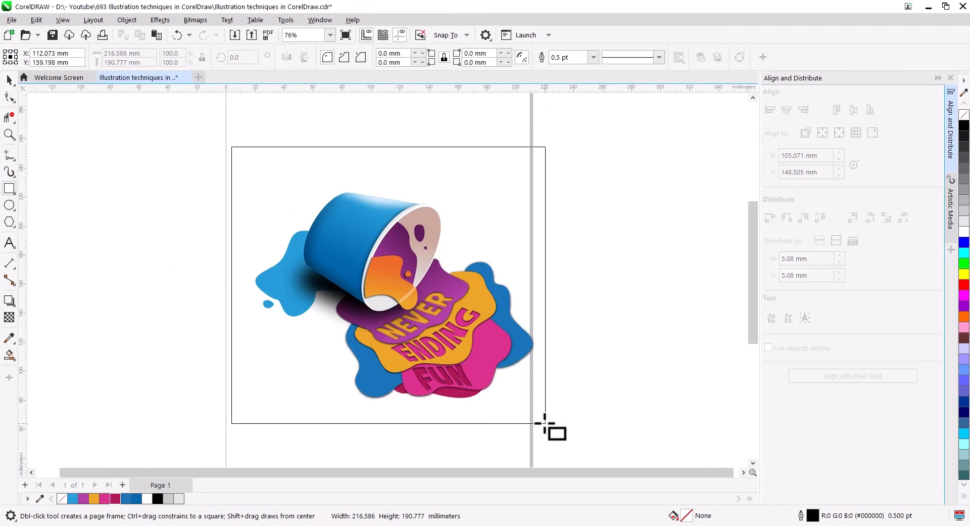
left_click(9, 80)
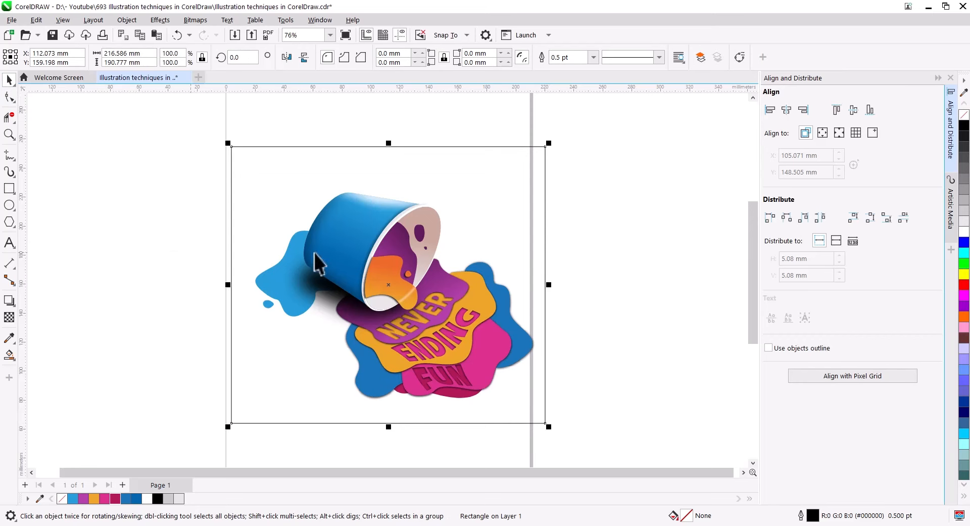
left_click(964, 126)
left_click(687, 251)
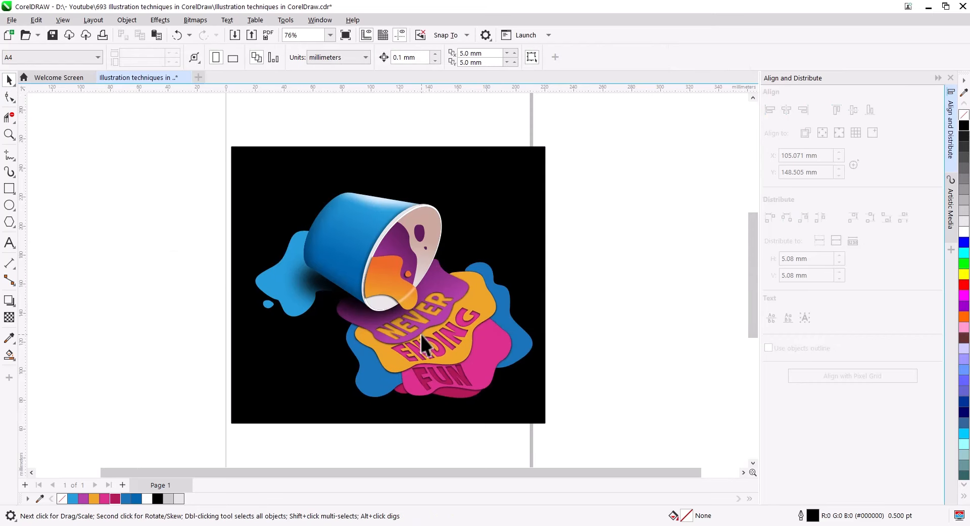
scroll(423, 340, "up", 2)
left_click_drag(428, 339, 399, 301)
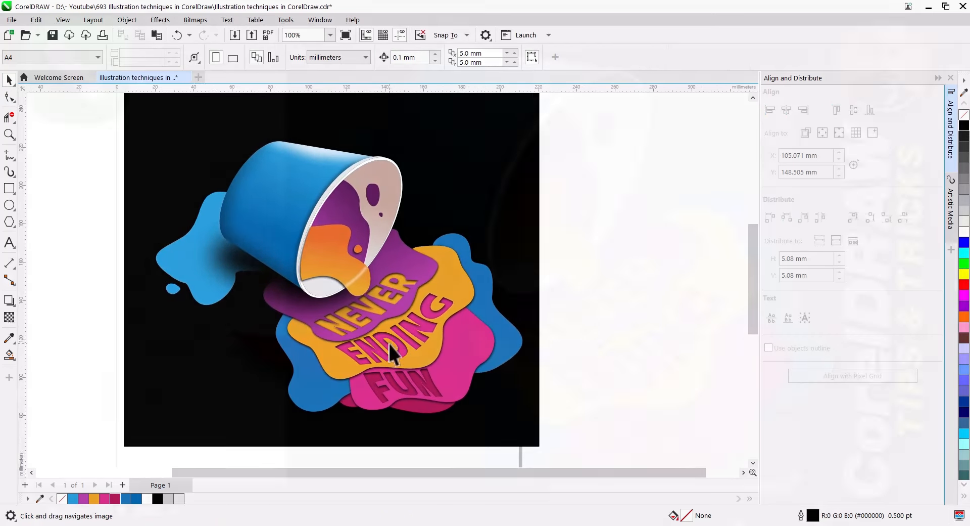